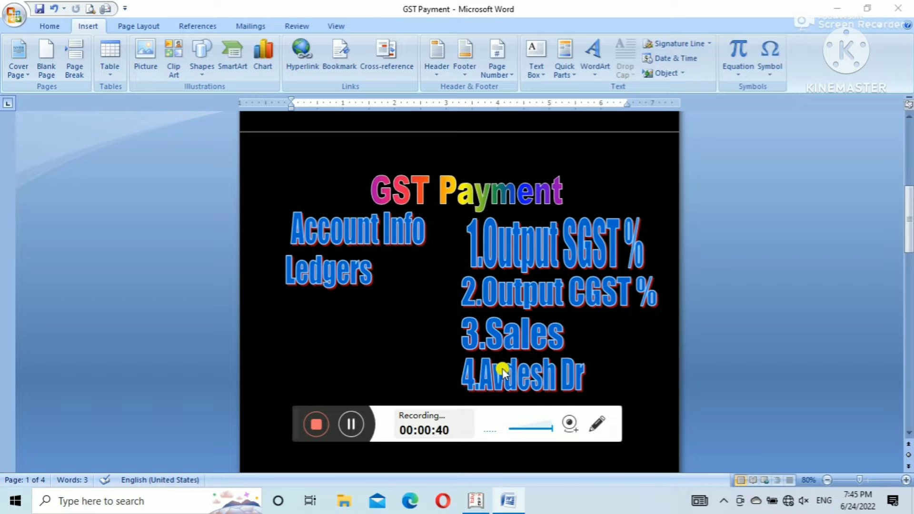
# Review the GST Payment outline covering ledgers, inventory info and accounting vouchers
pyautogui.scroll(-2, 614, 345)
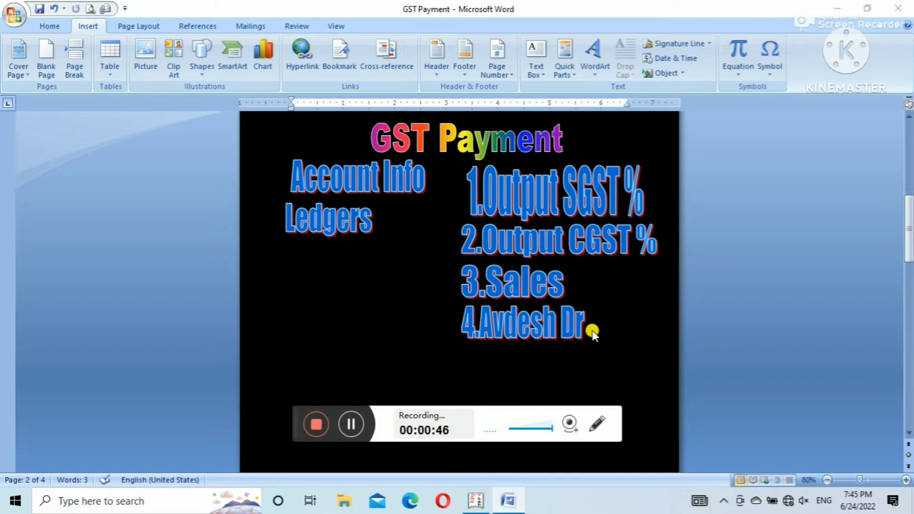
pyautogui.scroll(-5, 571, 323)
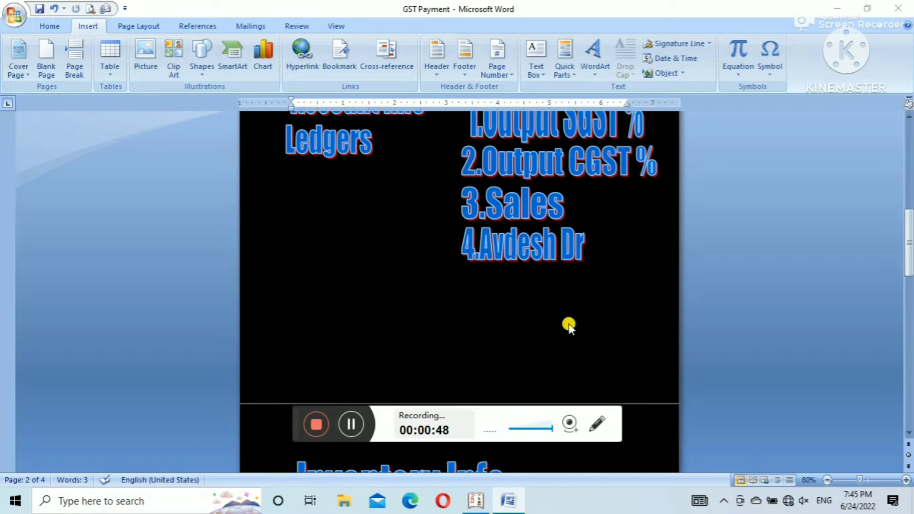
pyautogui.scroll(-4, 592, 316)
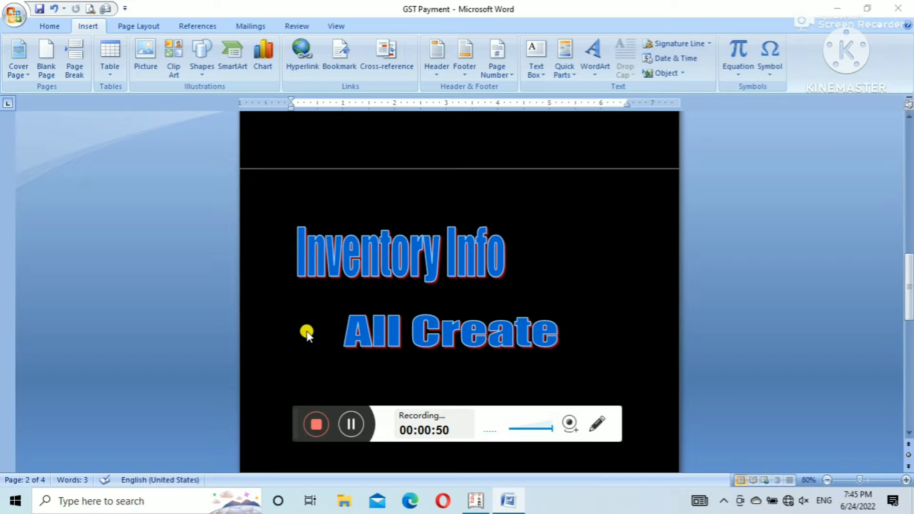
pyautogui.scroll(-10, 455, 322)
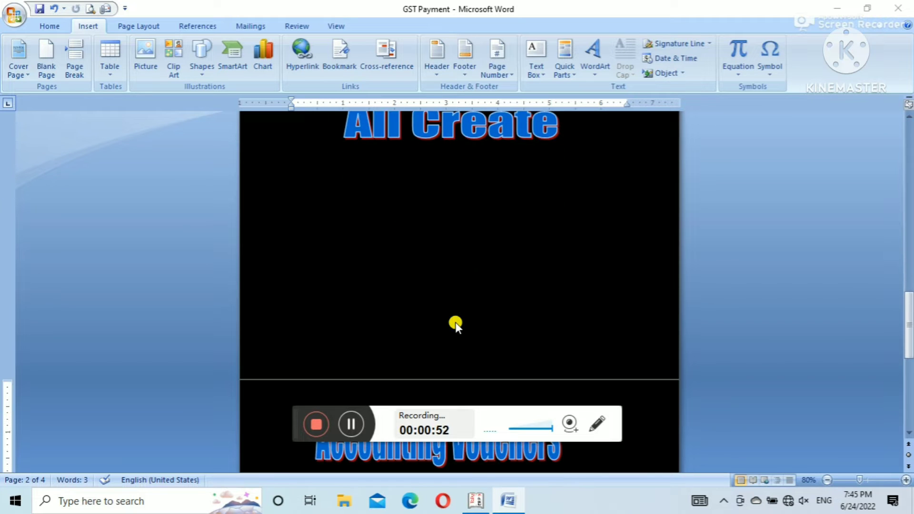
pyautogui.scroll(-2, 455, 322)
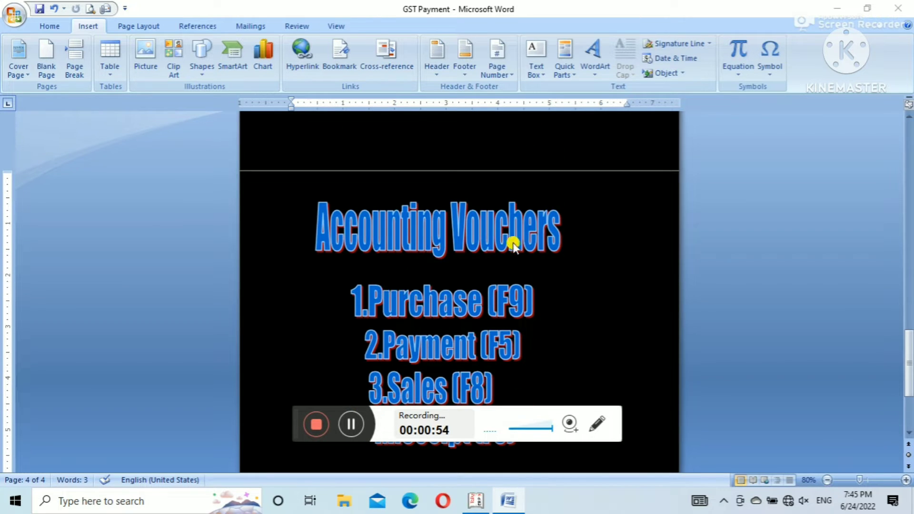
pyautogui.scroll(-3, 505, 265)
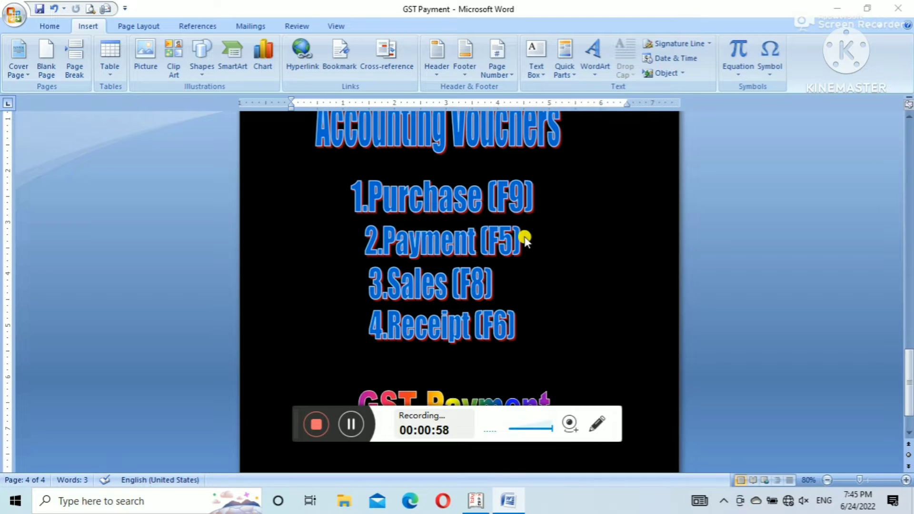
pyautogui.scroll(-2, 529, 238)
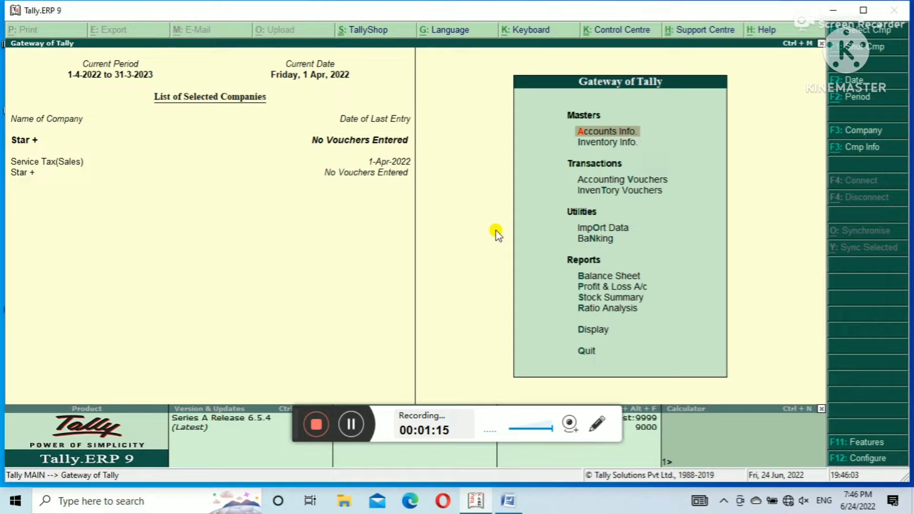
# Open the form for creating a single ledger in the company's accounts info
pyautogui.press('Return')
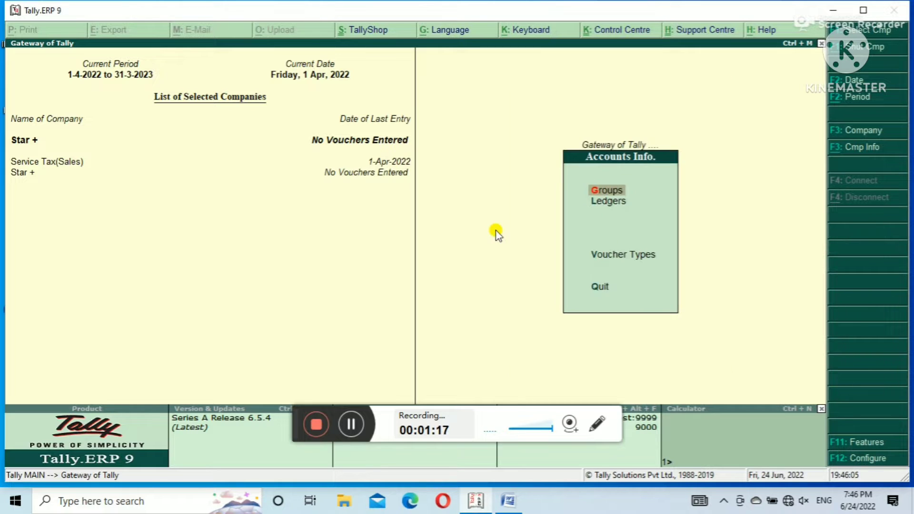
pyautogui.press('Down')
pyautogui.press('Return')
pyautogui.press('Return')
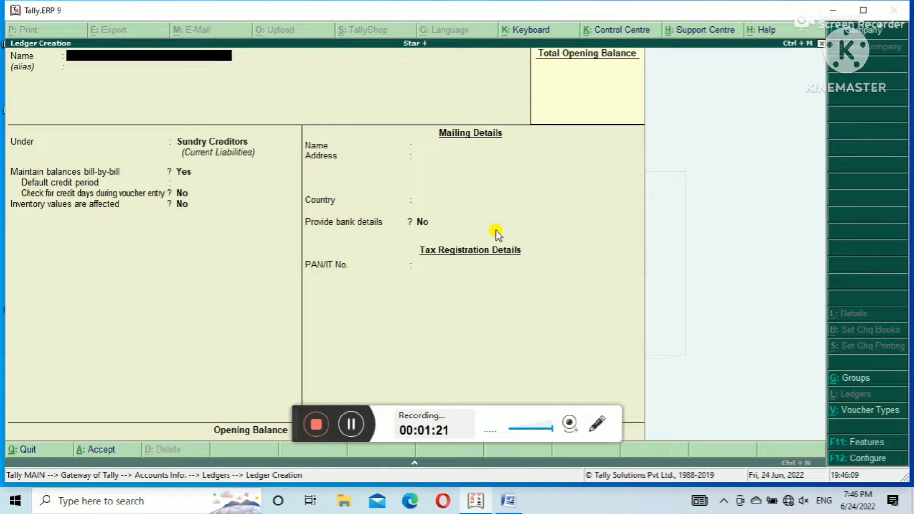
# In the company's inventory features, enable zero-valued transactions, multiple godowns and stock categories
pyautogui.press('F11')
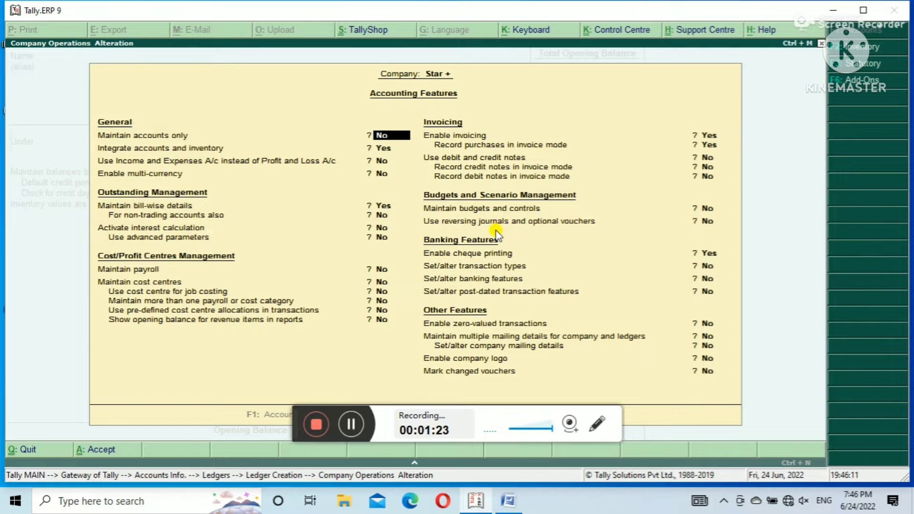
pyautogui.press('F2')
pyautogui.press('Return')
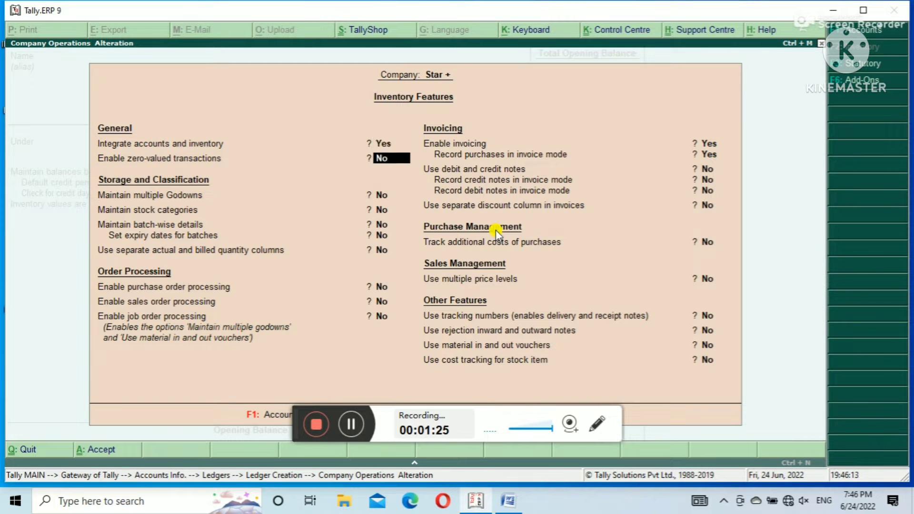
pyautogui.write('y')
pyautogui.press('Return')
pyautogui.write('y')
pyautogui.press('Return')
pyautogui.write('y')
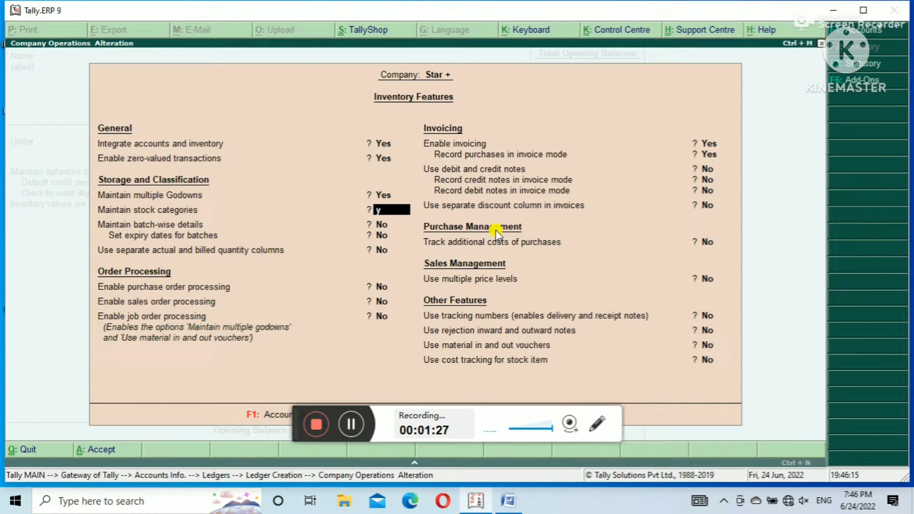
pyautogui.press('Return')
# Enable batch-wise details with expiry dates and separate actual and billed quantity columns
pyautogui.write('y')
pyautogui.press('Return')
pyautogui.write('y')
pyautogui.press('Return')
pyautogui.write('y')
pyautogui.press('Return')
# Enable purchase order, sales order and job order processing in the inventory features
pyautogui.write('y')
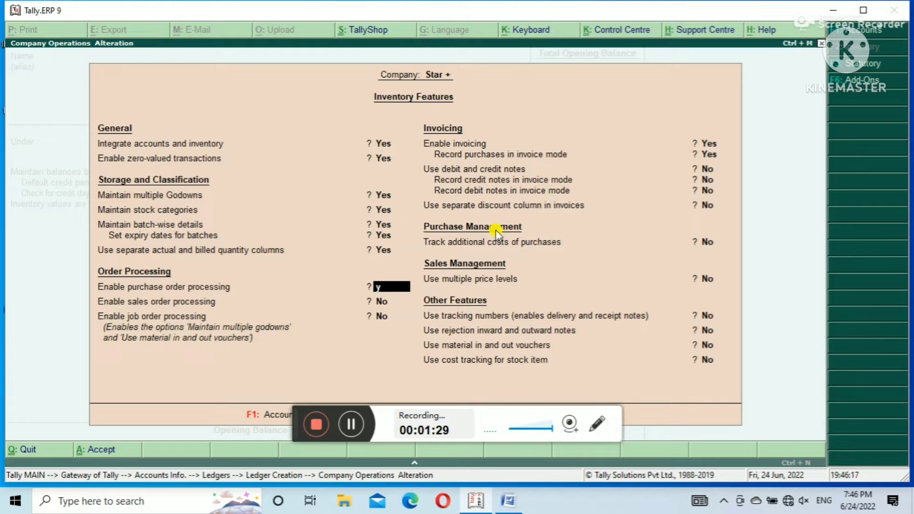
pyautogui.press('Return')
pyautogui.write('y')
pyautogui.press('Return')
pyautogui.write('y')
pyautogui.press('Return')
# Enable debit and credit notes and allow both to be recorded in invoice mode
pyautogui.press('Return')
pyautogui.press('Return')
pyautogui.write('y')
pyautogui.press('Return')
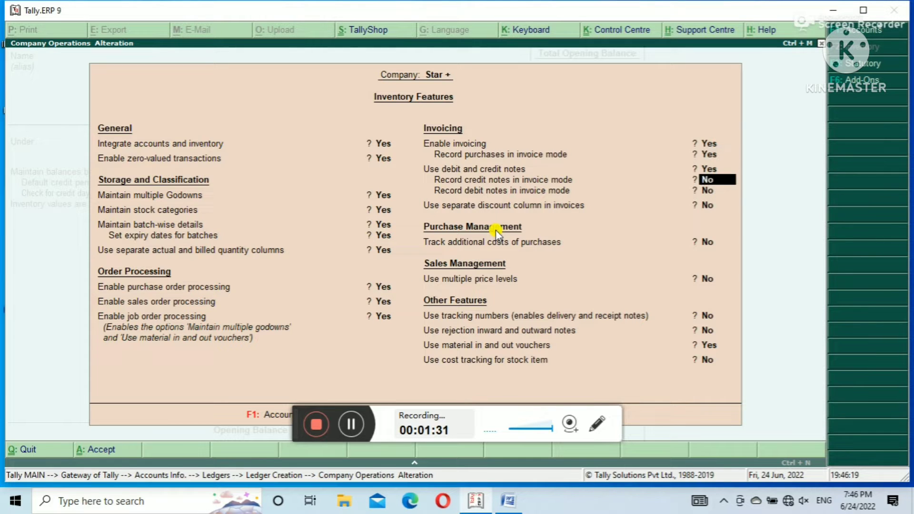
pyautogui.press('y')
pyautogui.press('Return')
pyautogui.press('y')
pyautogui.press('Return')
# Enable the separate discount column, additional purchase cost tracking and multiple price levels, leaving the price level list blank
pyautogui.press('y')
pyautogui.press('Return')
pyautogui.press('y')
pyautogui.press('Return')
pyautogui.press('y')
pyautogui.press('Return')
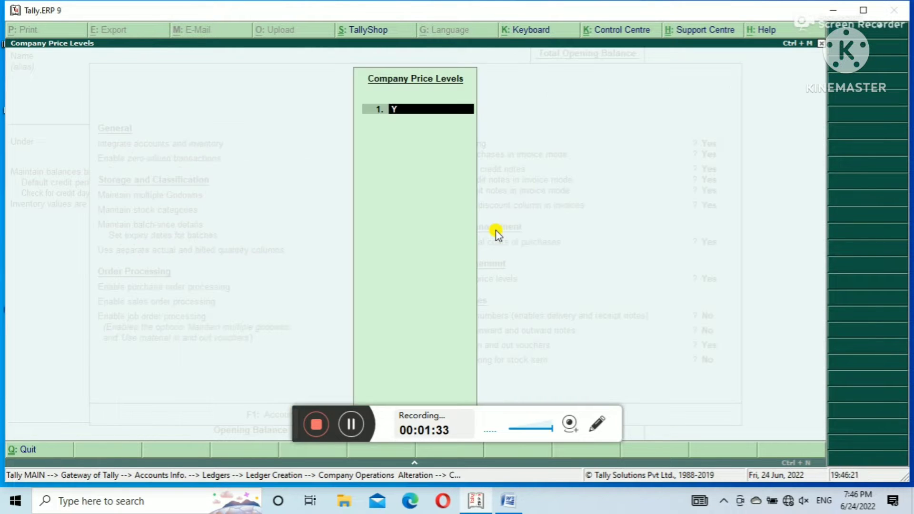
pyautogui.press('BackSpace')
pyautogui.press('Return')
# Enable tracking numbers, rejection notes, material in and out vouchers and stock item cost tracking, and accept the inventory features
pyautogui.write('y')
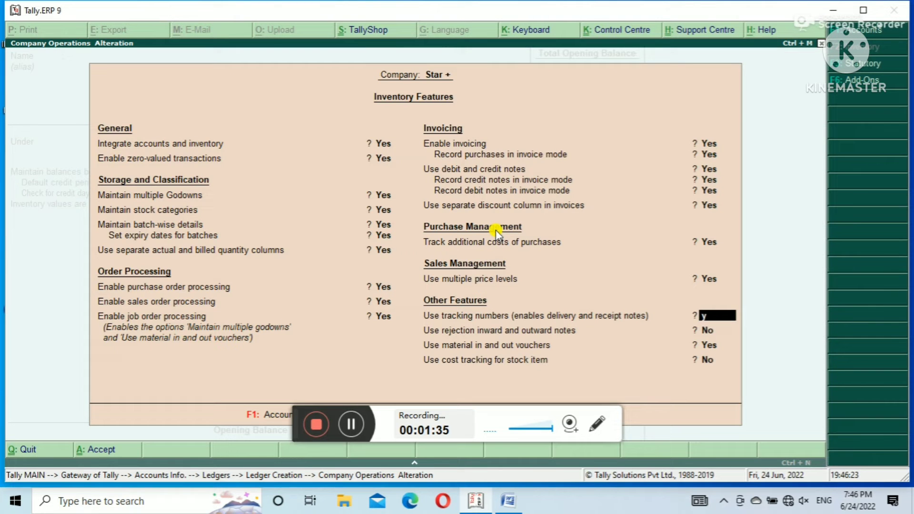
pyautogui.press('Return')
pyautogui.write('y')
pyautogui.press('Return')
pyautogui.write('y')
pyautogui.press('Return')
pyautogui.write('y')
pyautogui.press('Return')
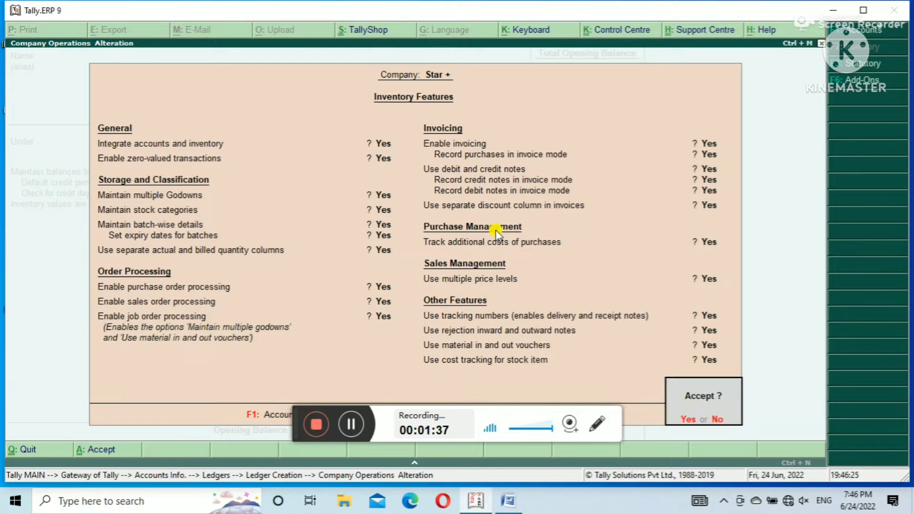
pyautogui.press('Return')
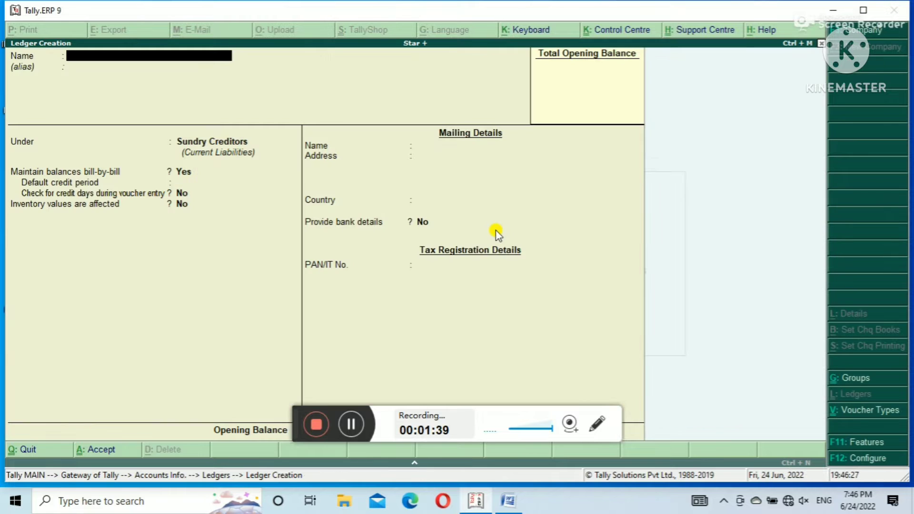
# Enable Goods and Services Tax (GST) in the company's statutory and taxation features and accept the settings
pyautogui.press('F11')
pyautogui.press('F2')
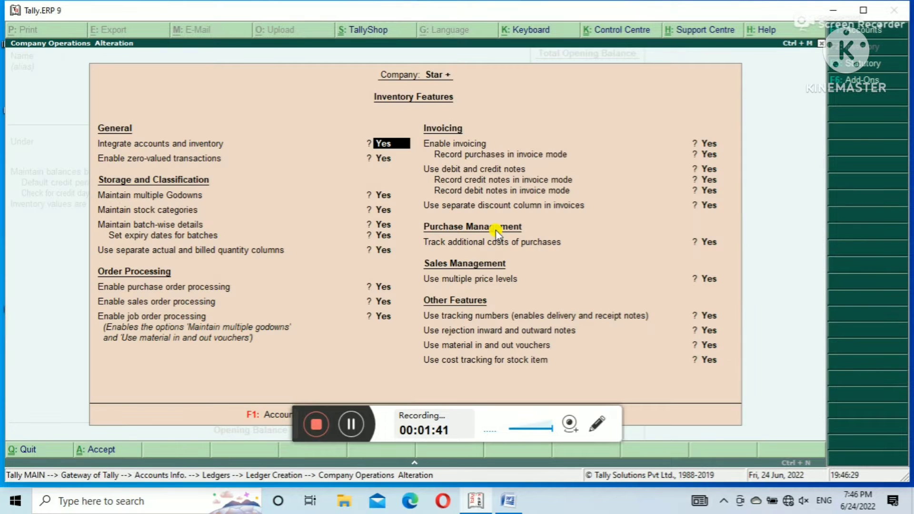
pyautogui.press('F3')
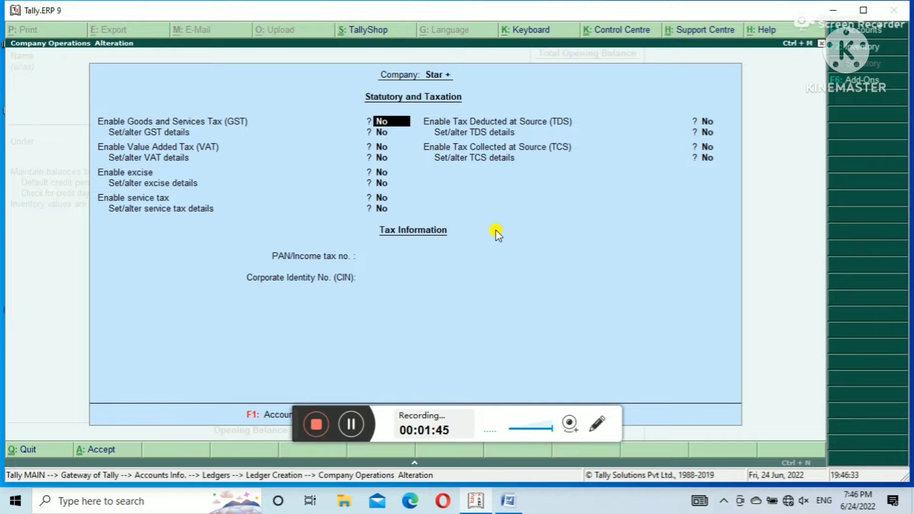
pyautogui.write('y')
pyautogui.press('Return')
pyautogui.press('Return')
pyautogui.press('Return')
pyautogui.press('Return')
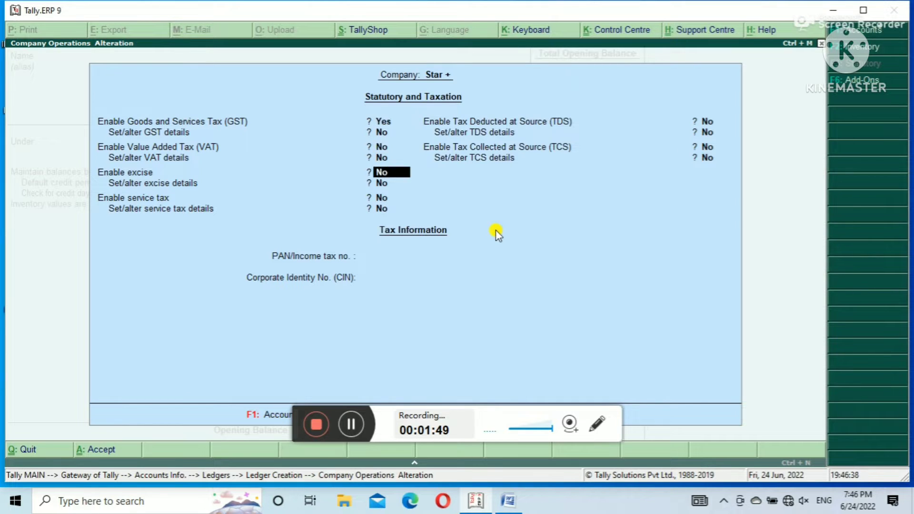
pyautogui.press('Return')
pyautogui.press('Return')
pyautogui.press('Return')
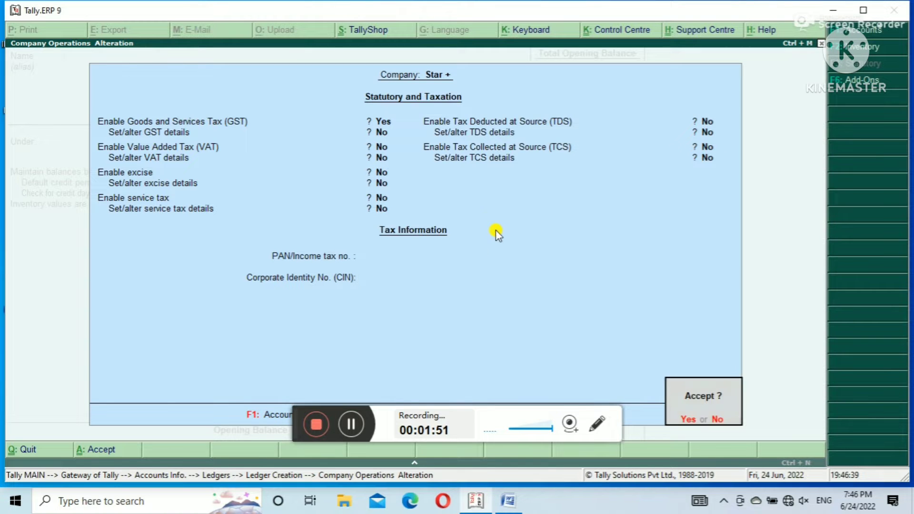
pyautogui.press('Return')
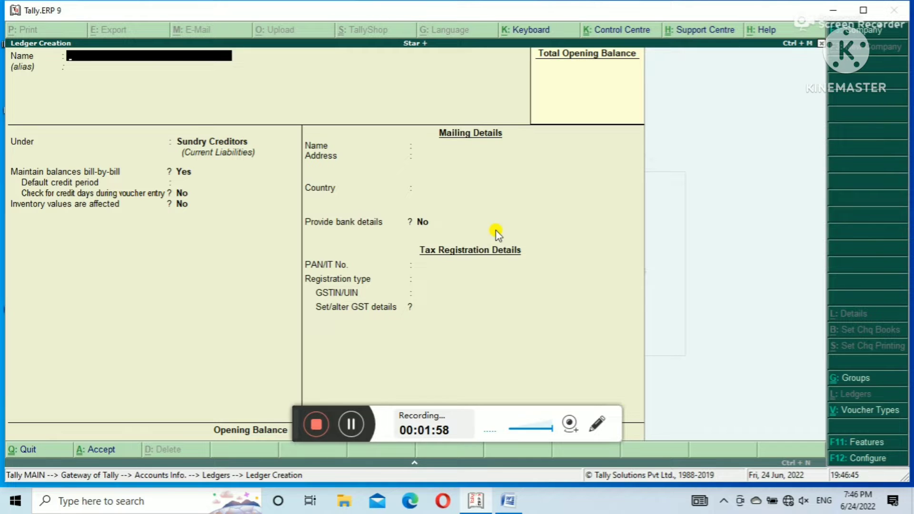
# Name the new ledger Purchase and place it under the Purchase Accounts group
pyautogui.write('Purchase')
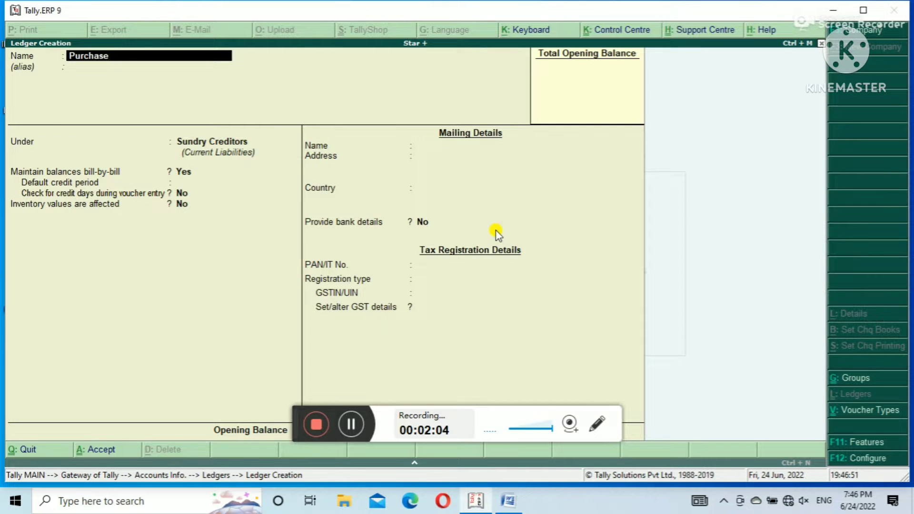
pyautogui.press('Return')
pyautogui.press('Return')
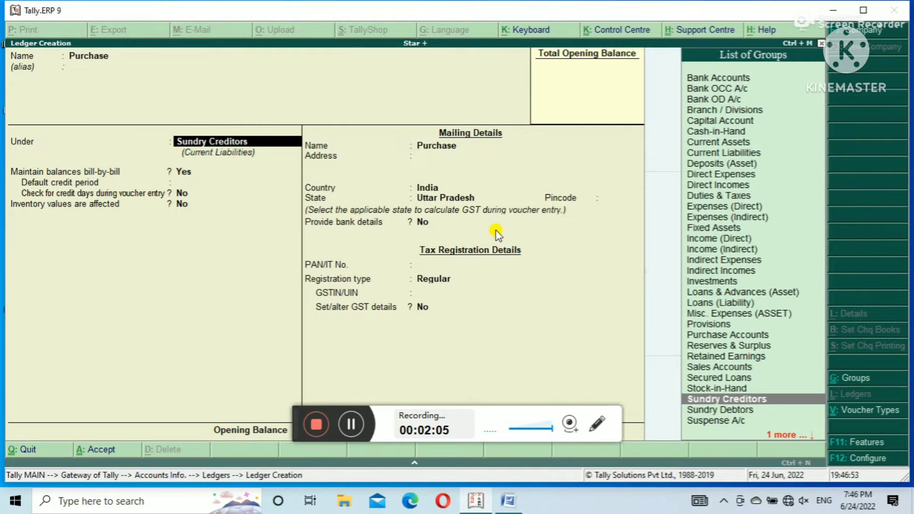
pyautogui.write('p')
pyautogui.press('Down')
pyautogui.press('Return')
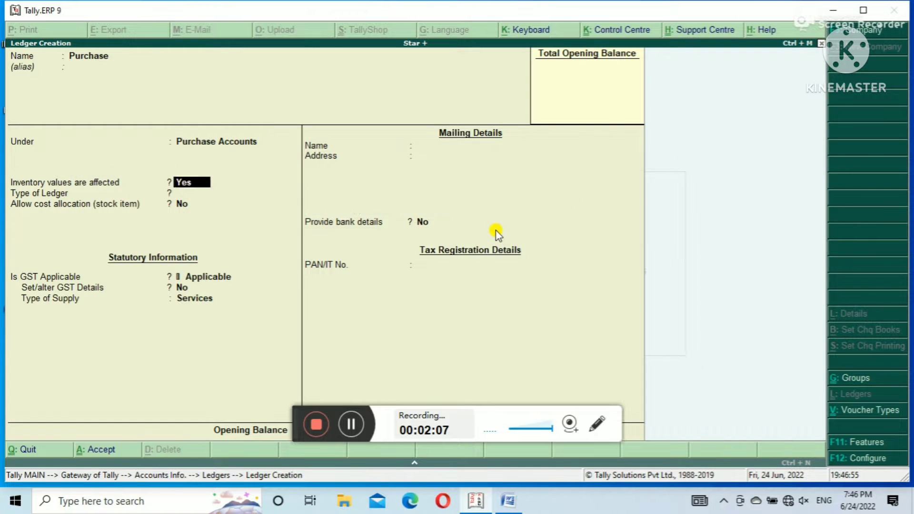
# Set the ledger type to Not Applicable, keep GST as Applicable and open the ledger's GST details for alteration
pyautogui.press('Return')
pyautogui.press('Return')
pyautogui.press('Return')
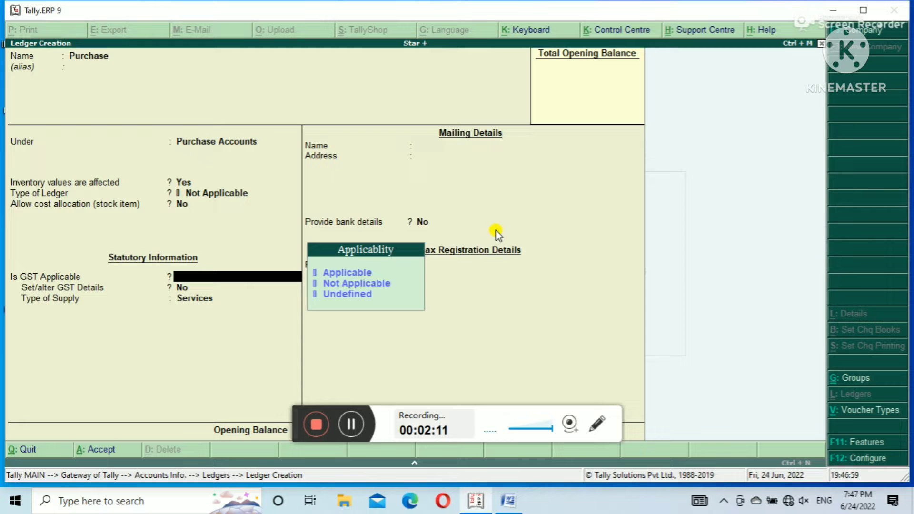
pyautogui.press('Return')
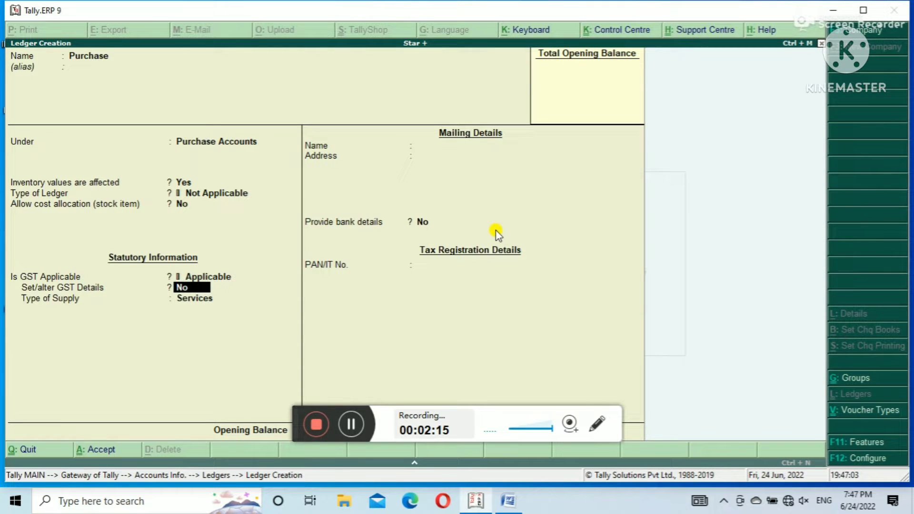
pyautogui.write('y')
pyautogui.press('Return')
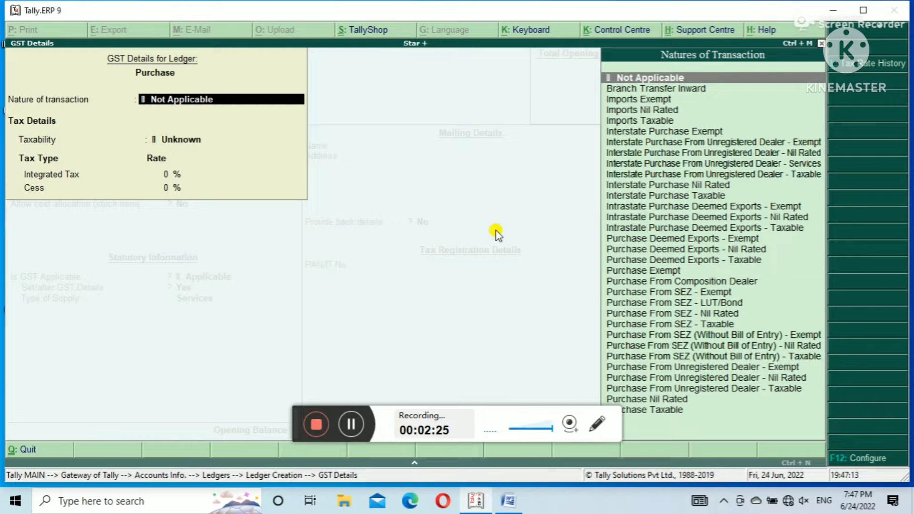
# Set the nature of transaction for the Purchase ledger to Purchase Taxable
pyautogui.write('P')
pyautogui.press('Down')
pyautogui.press('Down')
pyautogui.press('Down')
pyautogui.press('Down')
pyautogui.press('Down')
pyautogui.press('Down')
pyautogui.press('Down')
pyautogui.press('Down')
pyautogui.press('Down')
pyautogui.press('Down')
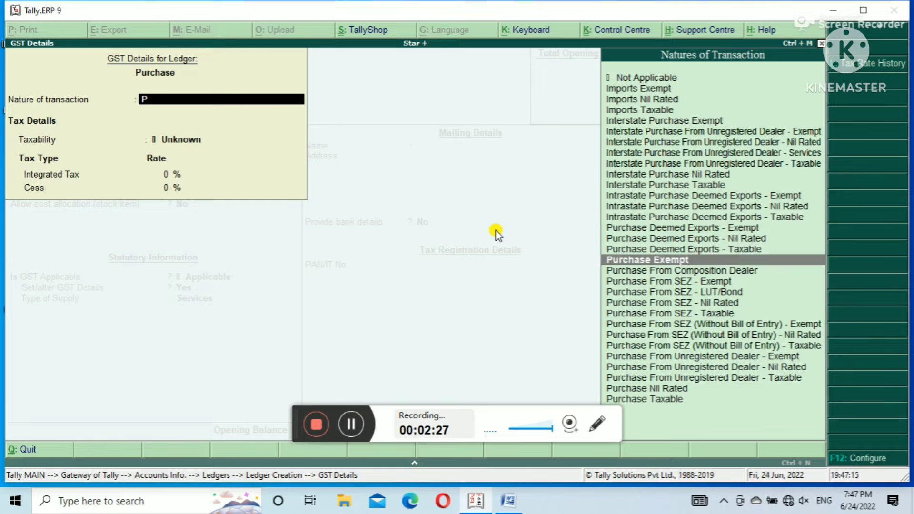
pyautogui.press('Down')
pyautogui.press('Down')
pyautogui.press('Down')
pyautogui.press('Down')
pyautogui.press('Down')
pyautogui.press('Down')
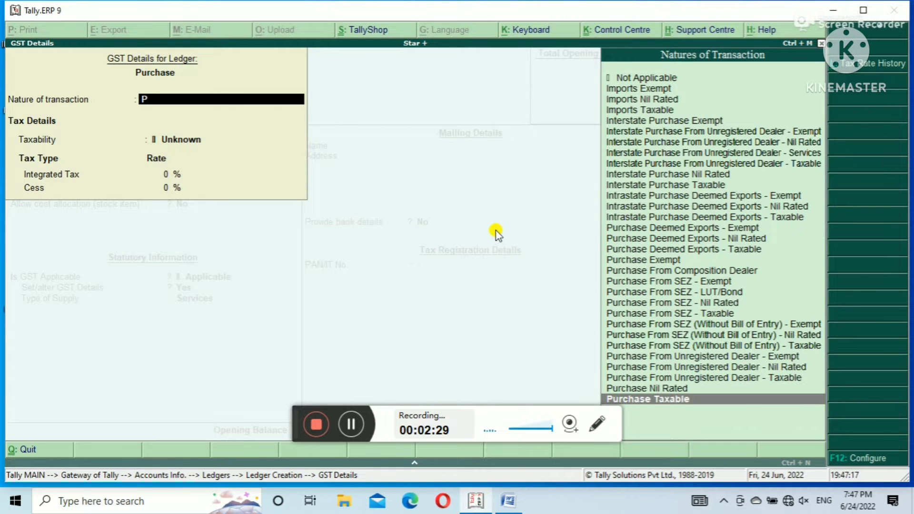
pyautogui.press('Return')
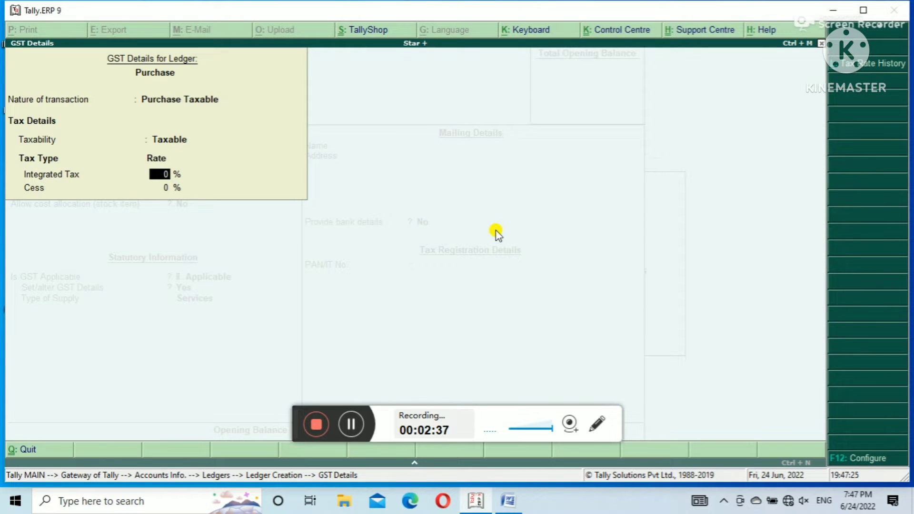
# Set the integrated tax rate to 18%, keep the cess at 0% and finish the GST details
pyautogui.write('18')
pyautogui.press('Return')
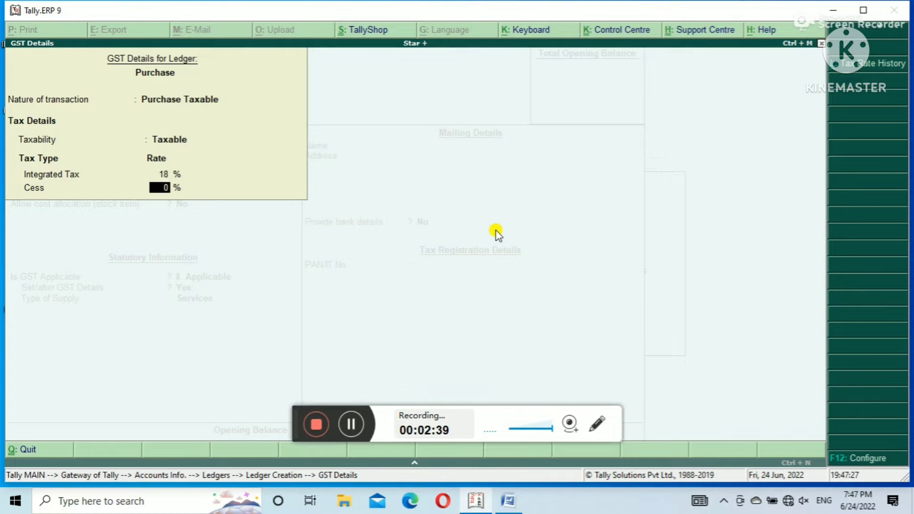
pyautogui.press('Return')
# Set the Purchase ledger's type of supply to Goods and complete the form's remaining fields
pyautogui.press('Up')
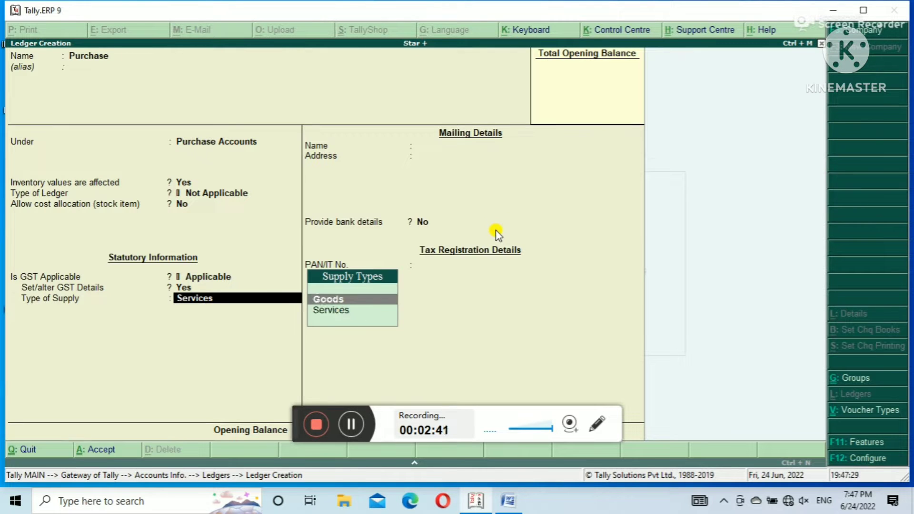
pyautogui.press('Return')
pyautogui.press('Return')
pyautogui.press('Return')
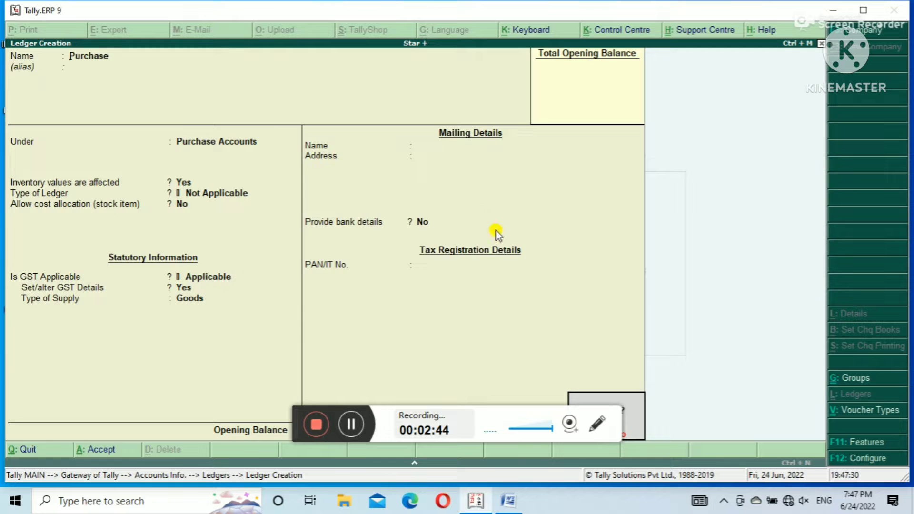
# Save the Purchase ledger and name the next new ledger Komal Store, leaving its alias empty
pyautogui.press('Return')
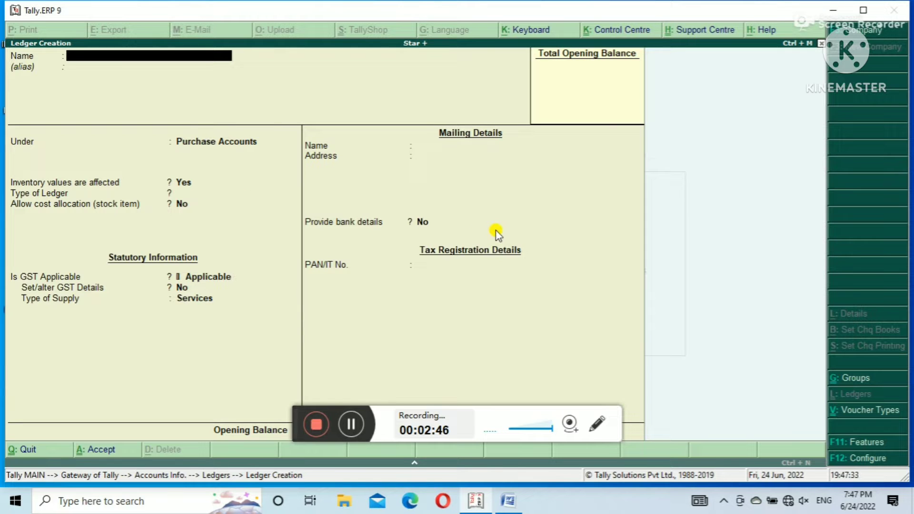
pyautogui.write('Komal Store')
pyautogui.press('Return')
pyautogui.press('Return')
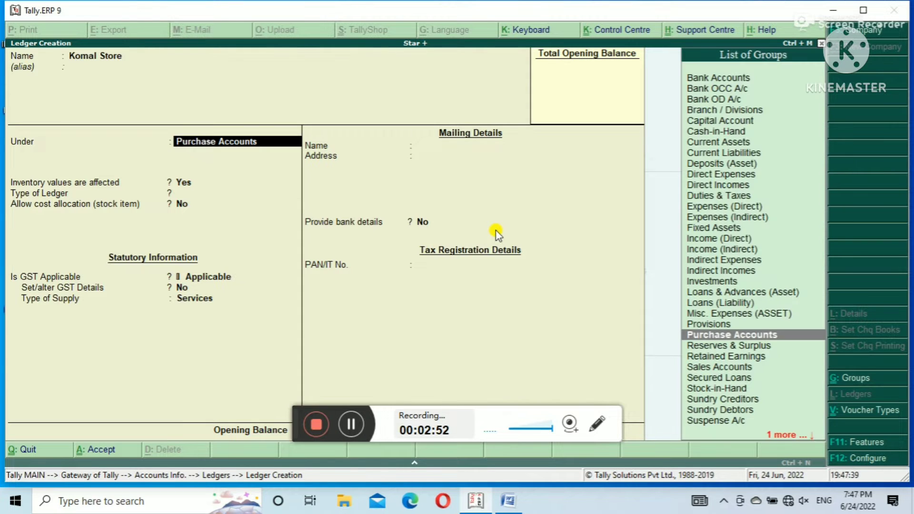
# Place the Komal Store ledger under the Sundry Creditors group
pyautogui.write('S')
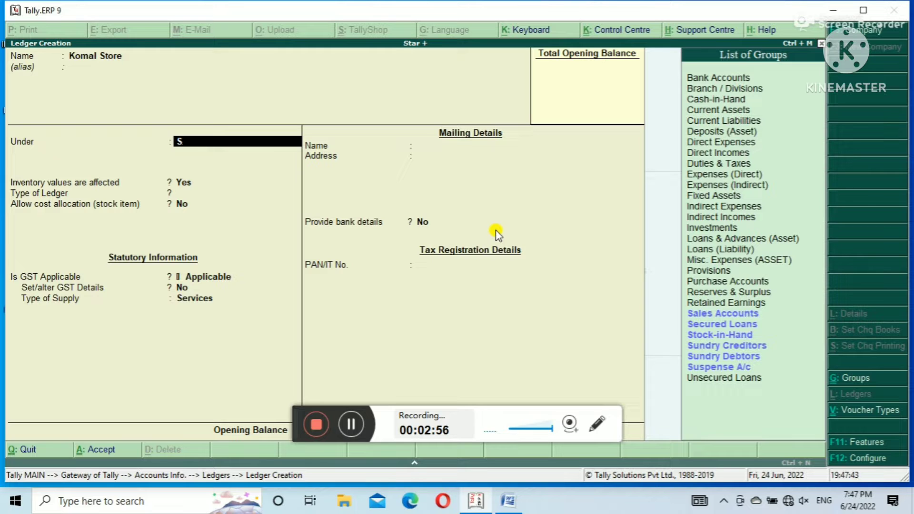
pyautogui.press('Down')
pyautogui.press('Down')
pyautogui.press('Down')
pyautogui.press('Down')
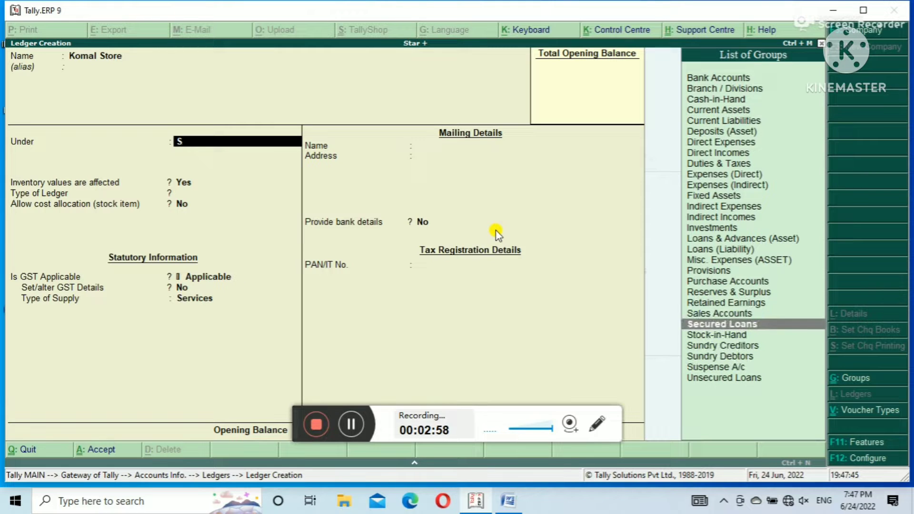
pyautogui.press('Up')
pyautogui.press('Down')
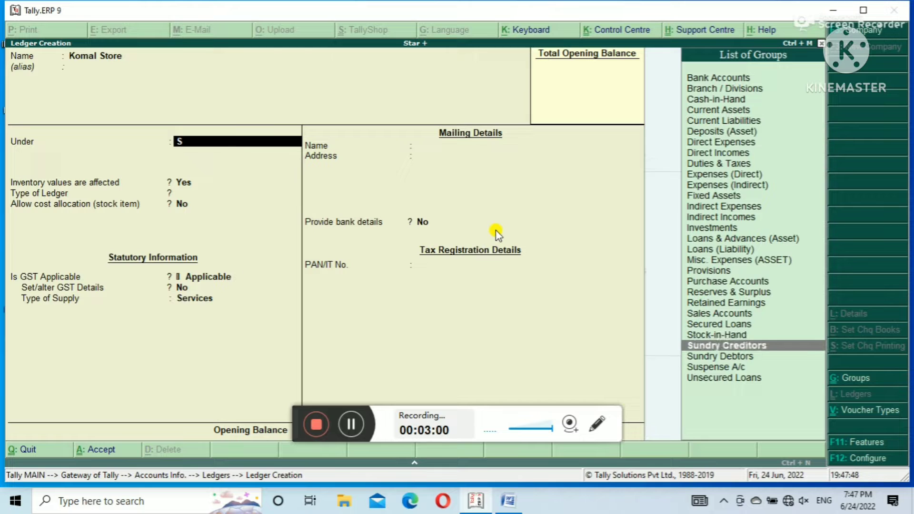
pyautogui.press('Return')
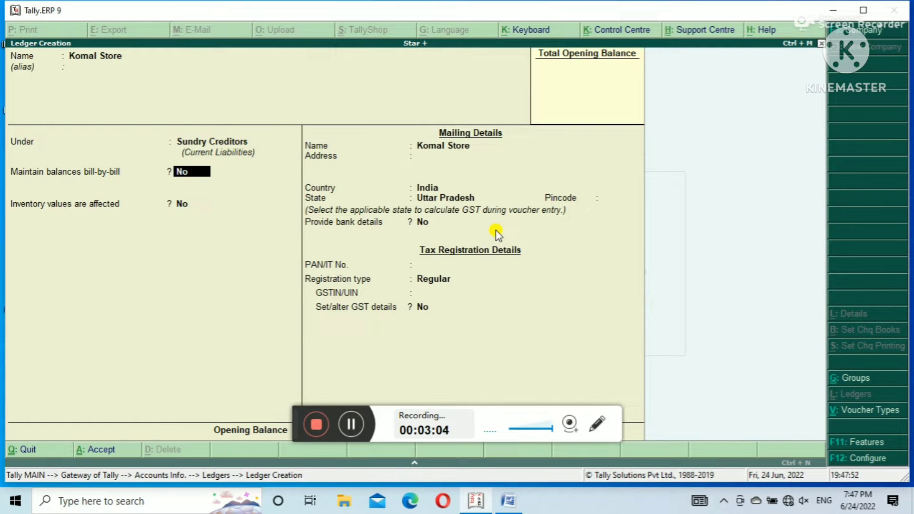
# Enable bill-by-bill balances for Komal Store, keep the remaining defaults with Regular registration and an empty GSTIN, and save the ledger
pyautogui.write('y')
pyautogui.press('Return')
pyautogui.press('Return')
pyautogui.press('Return')
pyautogui.press('Return')
pyautogui.press('Return')
pyautogui.press('Return')
pyautogui.press('Return')
pyautogui.press('Return')
pyautogui.press('Return')
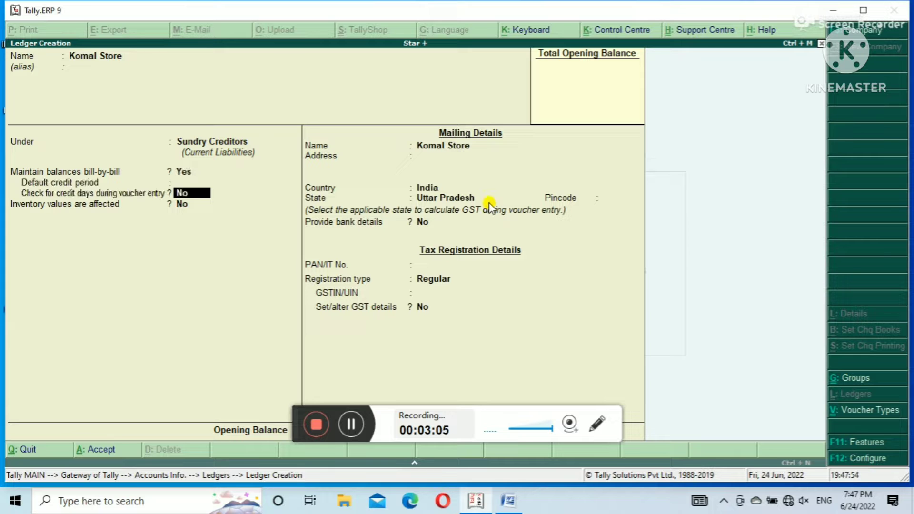
pyautogui.press('Return')
pyautogui.press('Return')
pyautogui.press('Return')
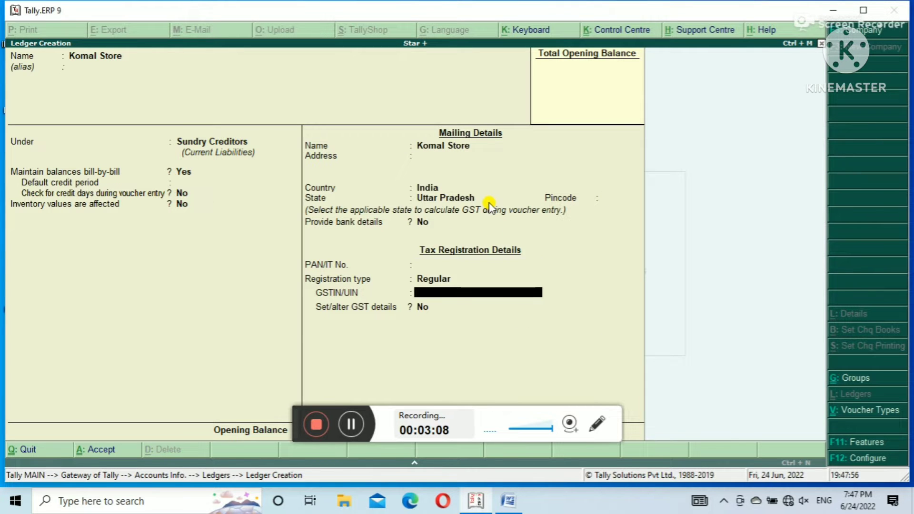
pyautogui.press('Return')
pyautogui.press('Return')
pyautogui.press('Return')
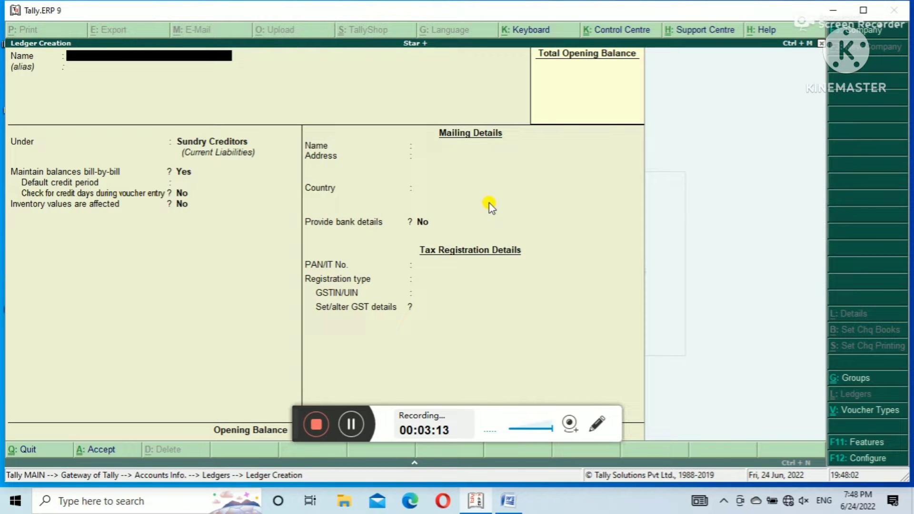
# Name the next new ledger Input Sgst 18 % and leave its alias empty
pyautogui.write('Input Sgss')
pyautogui.press('BackSpace')
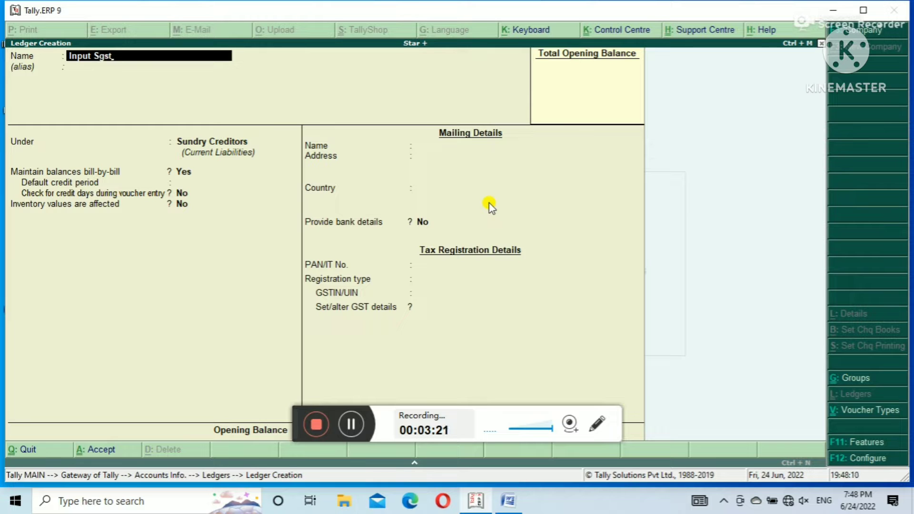
pyautogui.write('18 %')
pyautogui.press('Return')
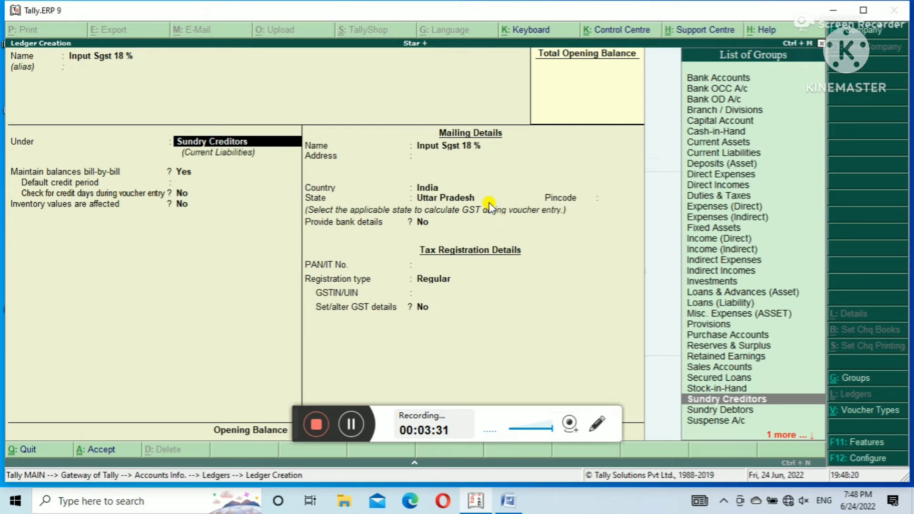
# Place the Input Sgst 18 % ledger under the Duties & Taxes group
pyautogui.write('D')
pyautogui.press('Down')
pyautogui.press('Down')
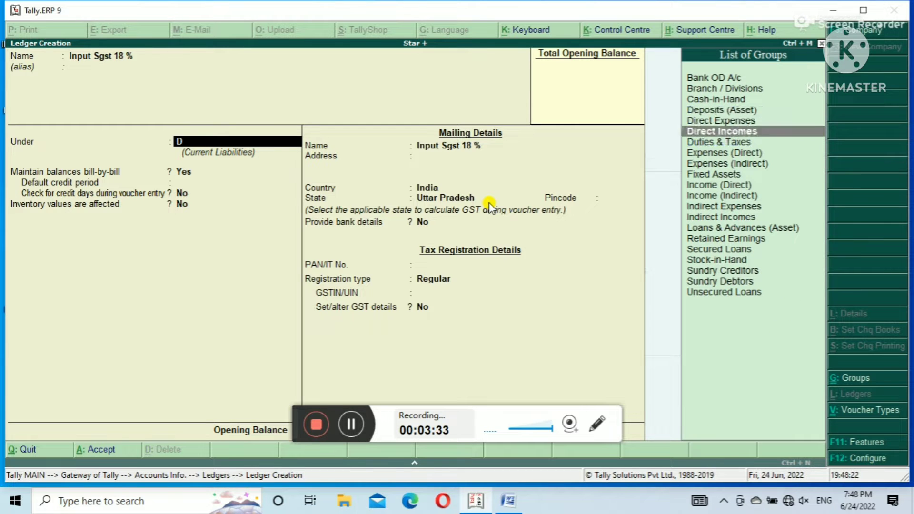
pyautogui.press('Up')
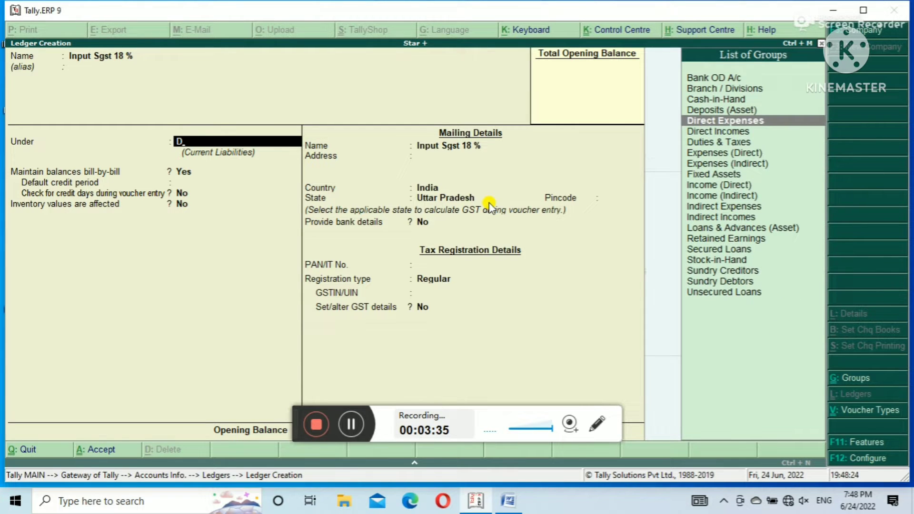
pyautogui.press('Down')
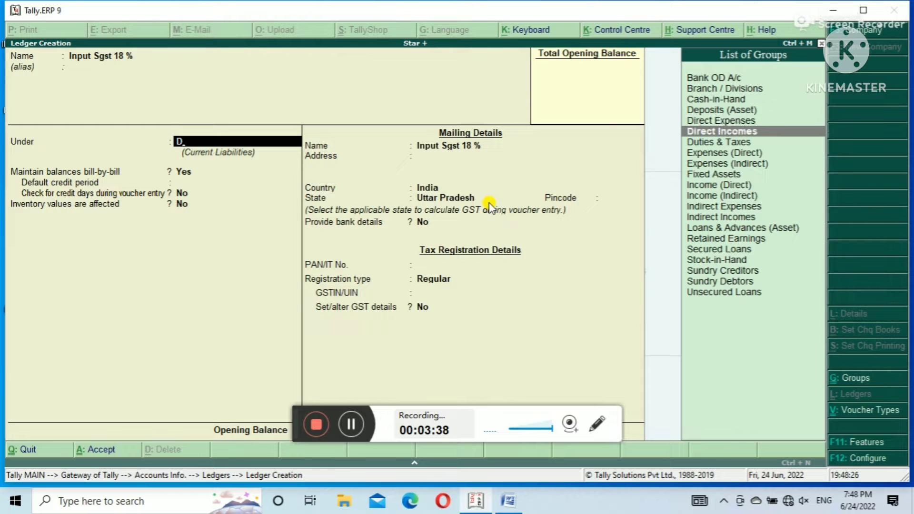
pyautogui.press('Down')
pyautogui.press('Return')
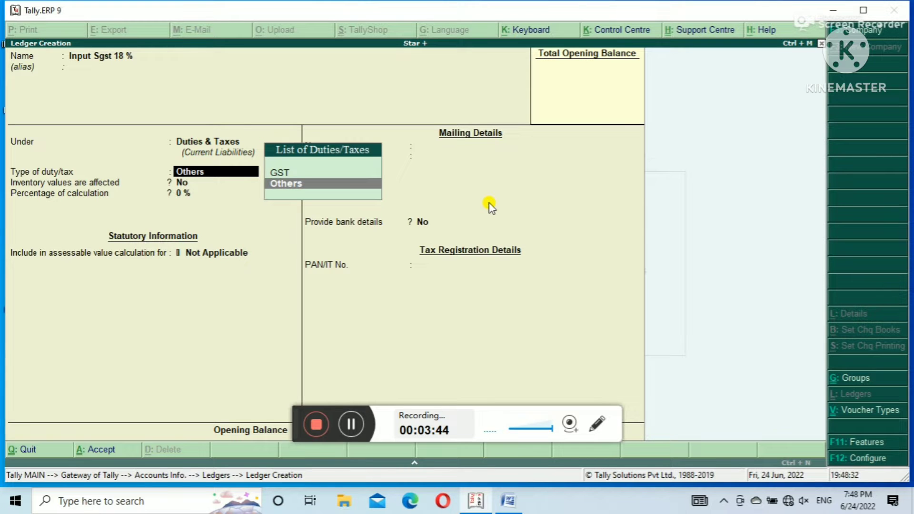
# Set the Input Sgst ledger's type of duty to GST and its tax type to State Tax
pyautogui.press('Up')
pyautogui.press('Return')
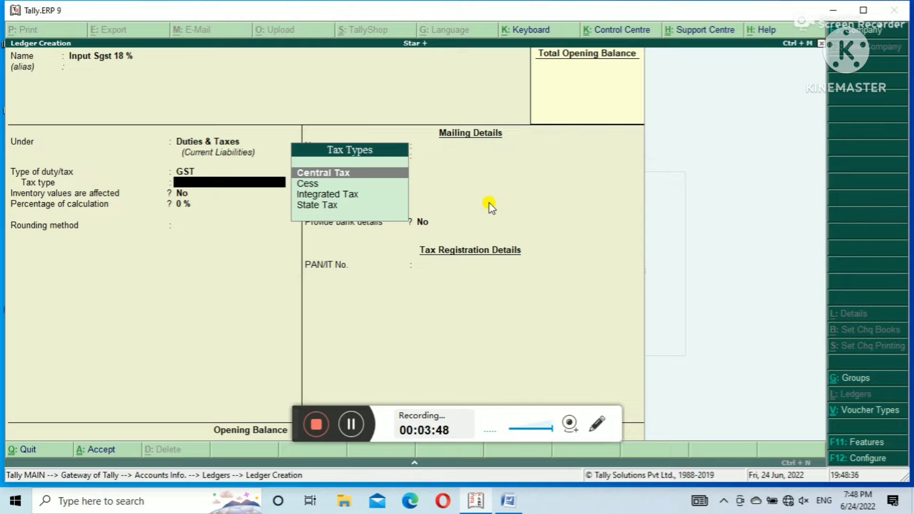
pyautogui.press('Down')
pyautogui.press('Down')
pyautogui.press('Down')
pyautogui.press('Return')
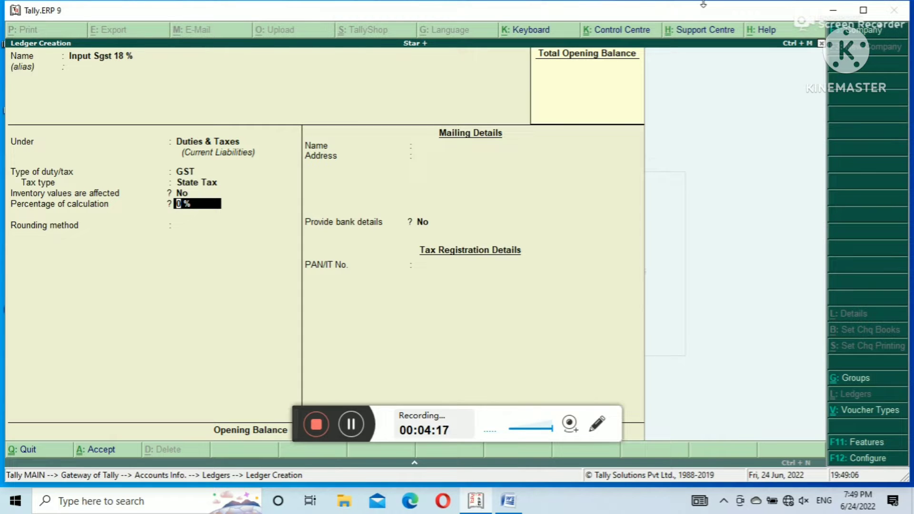
# Set the Input Sgst ledger's percentage of calculation to 9% with Normal Rounding, and save the ledger
pyautogui.write('9')
pyautogui.press('Return')
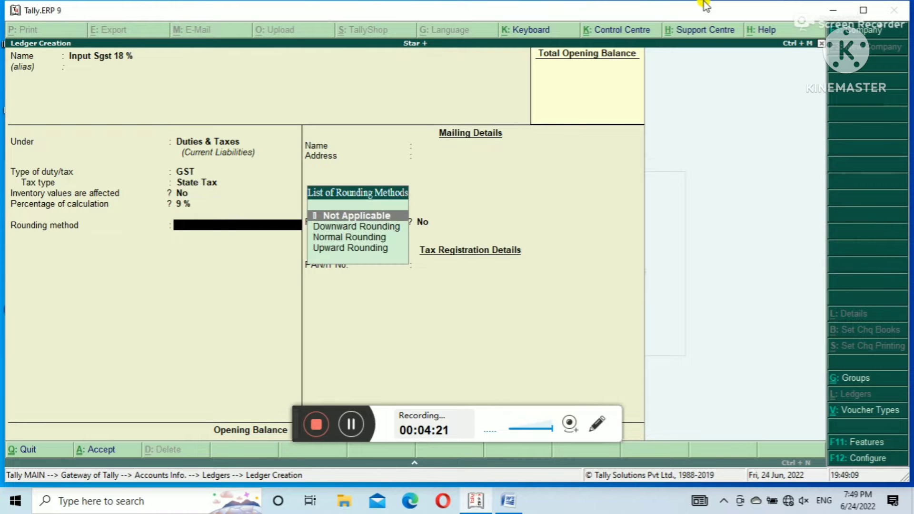
pyautogui.press('Down')
pyautogui.press('Down')
pyautogui.press('Return')
pyautogui.press('Return')
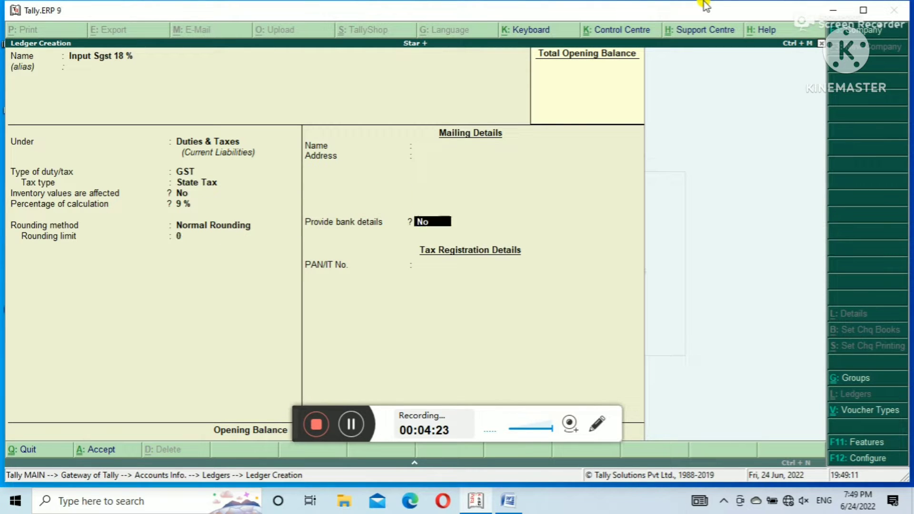
pyautogui.press('Return')
pyautogui.press('Return')
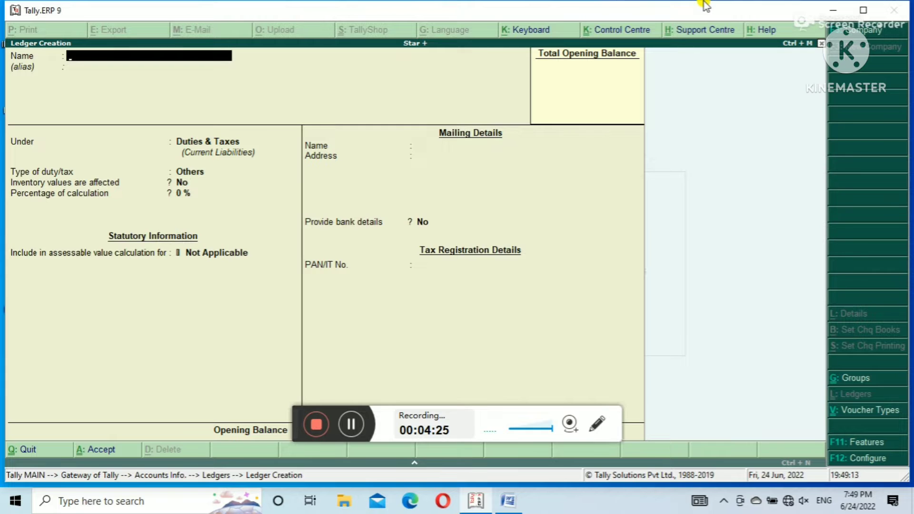
# Name the next new ledger Input Cgst 18 % and keep it under Duties & Taxes
pyautogui.write('Input')
pyautogui.write(' c')
pyautogui.write('st')
pyautogui.write('s')
pyautogui.press('BackSpace')
pyautogui.press('BackSpace')
pyautogui.press('BackSpace')
pyautogui.write('gst 18 %')
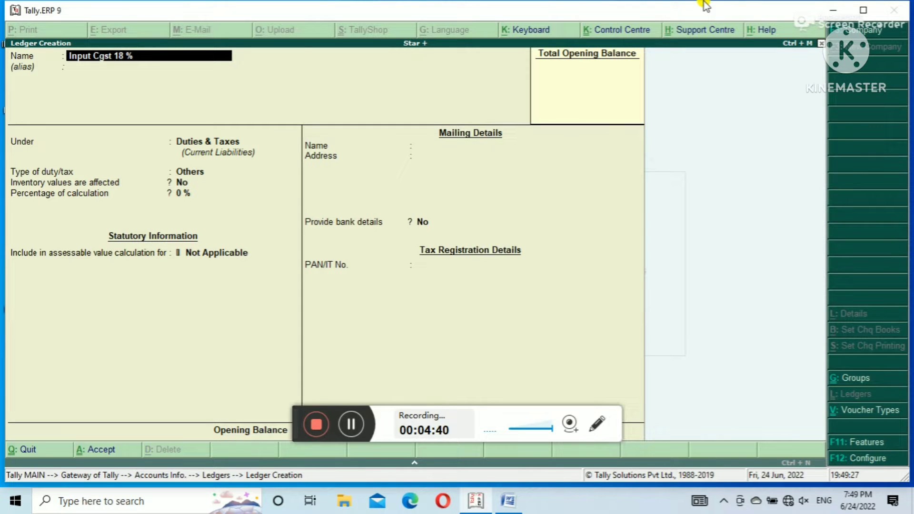
pyautogui.press('Return')
pyautogui.press('Return')
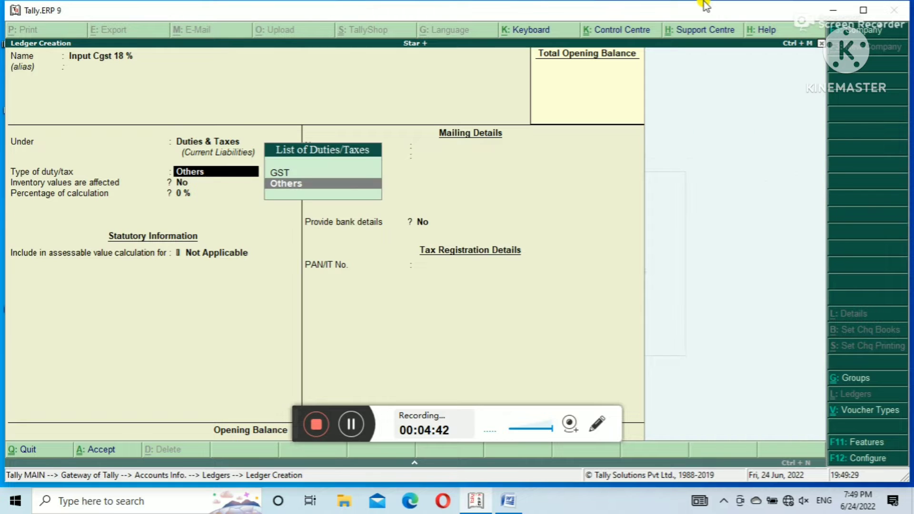
# Set the Input Cgst ledger's type of duty to GST and its tax type to Central Tax
pyautogui.press('Up')
pyautogui.press('Return')
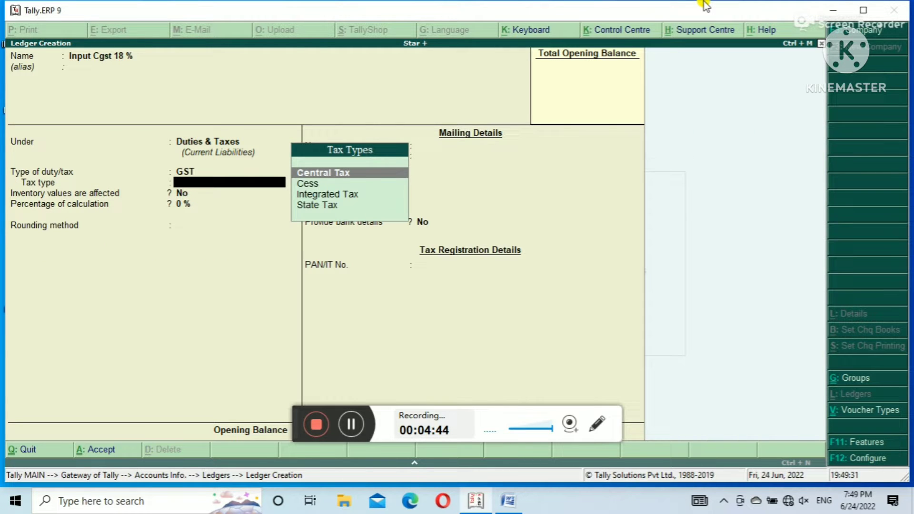
pyautogui.press('Down')
pyautogui.press('Down')
pyautogui.press('Up')
pyautogui.press('Up')
pyautogui.press('Return')
# Set the Input Cgst ledger's percentage of calculation to 9% with Normal Rounding, and save the ledger
pyautogui.write('9')
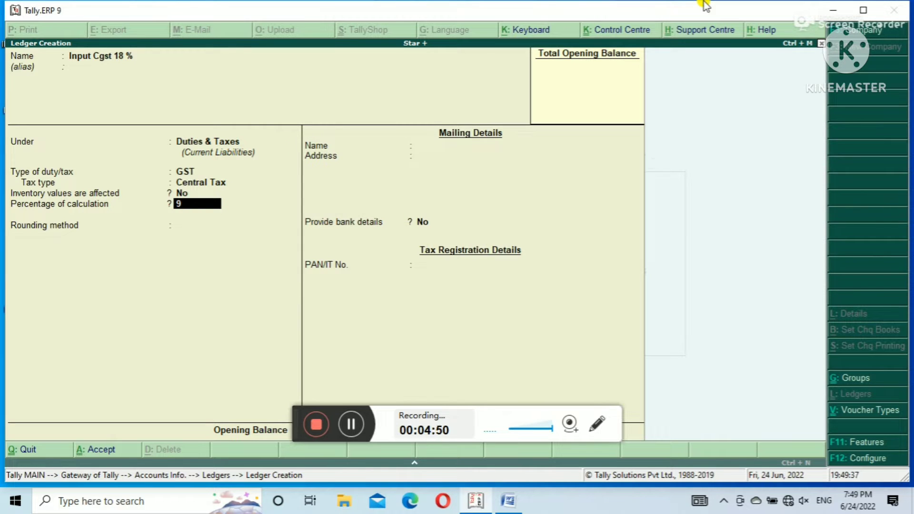
pyautogui.press('Return')
pyautogui.press('Return')
pyautogui.press('BackSpace')
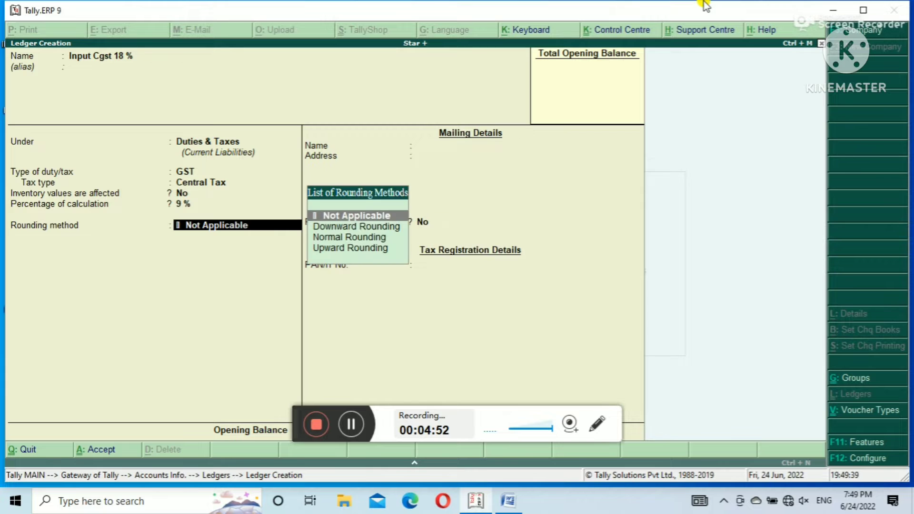
pyautogui.press('Down')
pyautogui.press('Down')
pyautogui.press('Return')
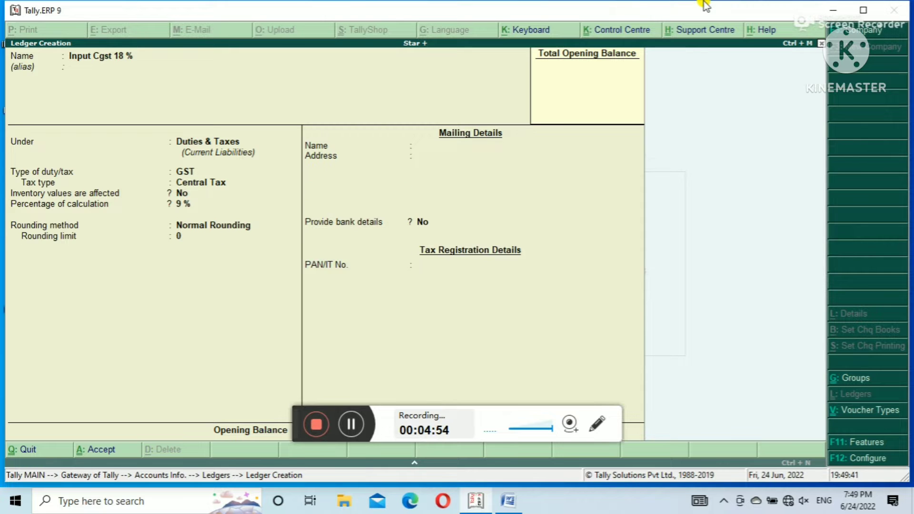
pyautogui.press('Return')
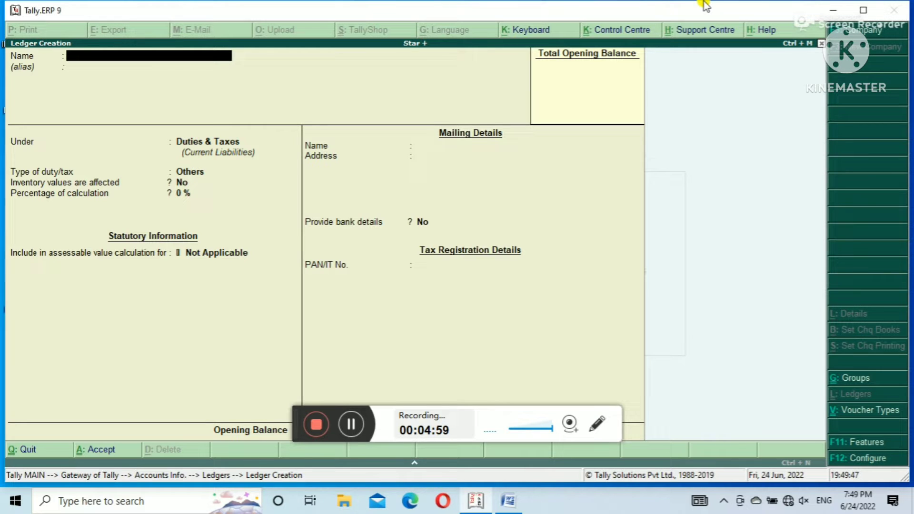
# Name the next new ledger Sales and place it under the Sales Accounts group
pyautogui.write('Sales')
pyautogui.press('Return')
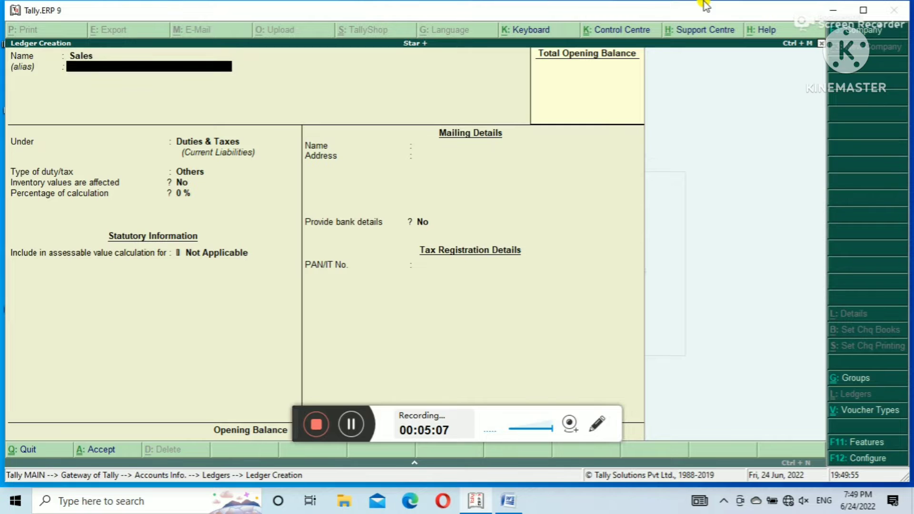
pyautogui.press('Return')
pyautogui.write('s')
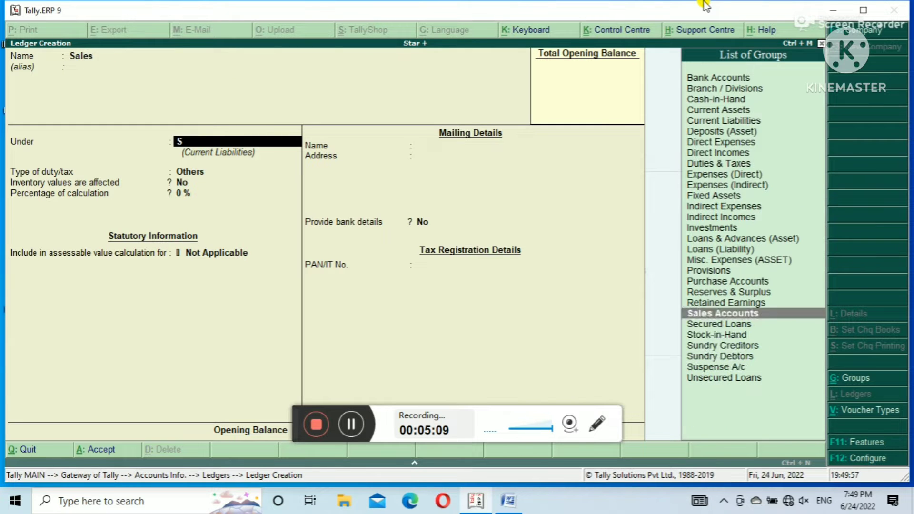
pyautogui.press('Return')
# Keep the Sales ledger's type as Not Applicable, set GST to Applicable and open its GST details for alteration
pyautogui.press('Return')
pyautogui.press('Return')
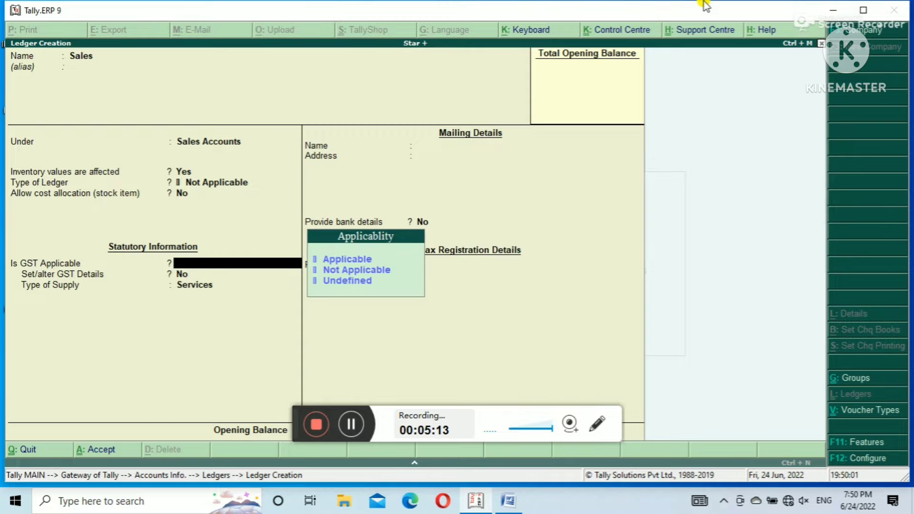
pyautogui.press('Return')
pyautogui.press('y')
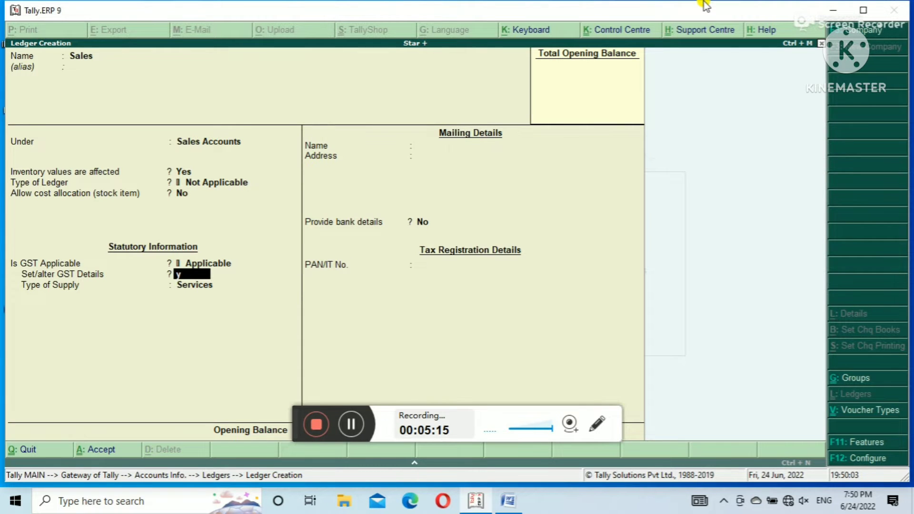
pyautogui.press('Return')
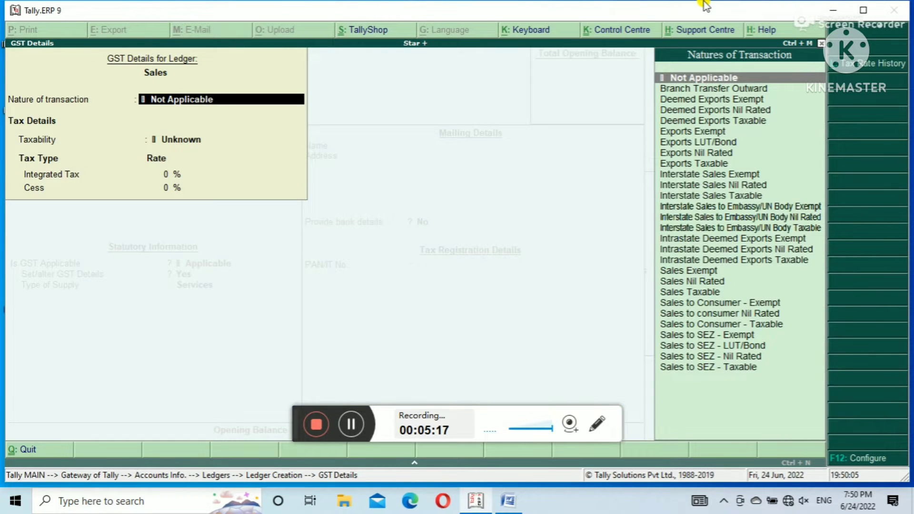
# Set the nature of transaction in the Sales ledger's GST details to Sales Taxable
pyautogui.write('S')
pyautogui.press('Down')
pyautogui.press('Down')
pyautogui.press('Down')
pyautogui.press('Down')
pyautogui.press('Down')
pyautogui.press('Down')
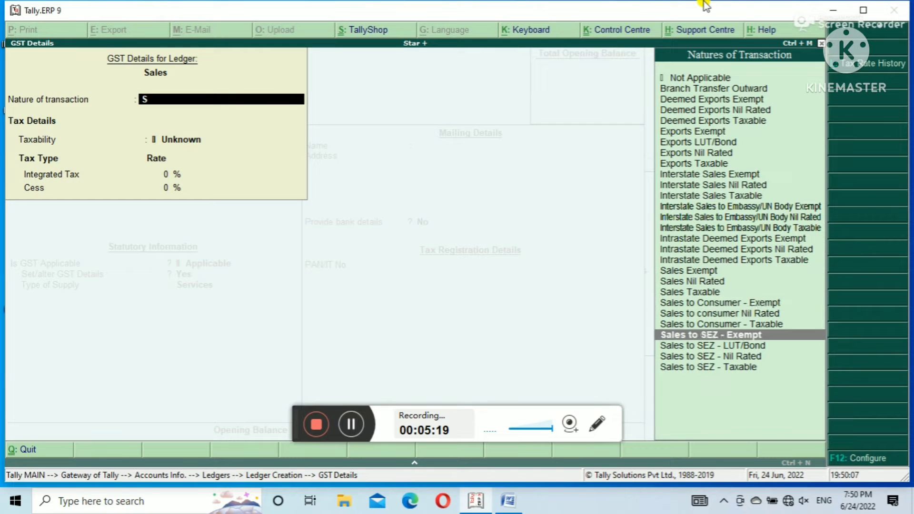
pyautogui.press('Down')
pyautogui.press('Down')
pyautogui.press('Down')
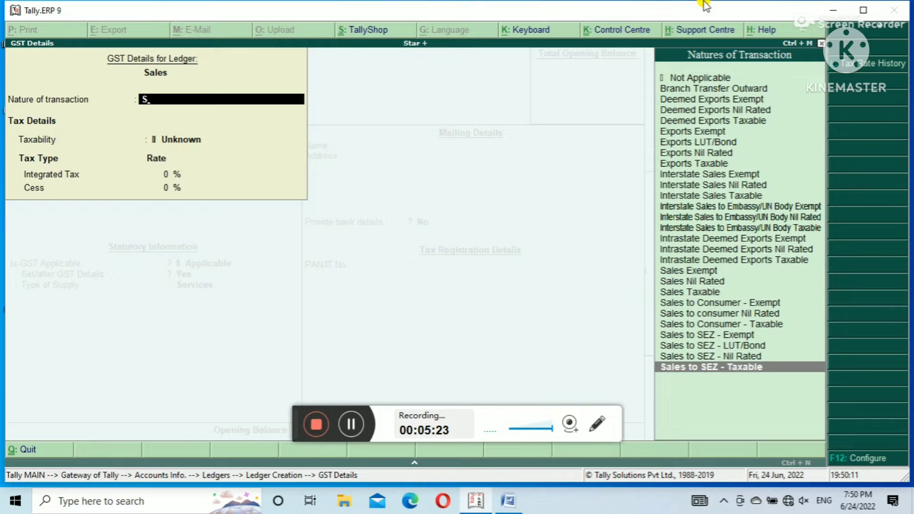
pyautogui.press('Up')
pyautogui.press('Up')
pyautogui.press('Up')
pyautogui.press('Up')
pyautogui.press('Up')
pyautogui.press('Up')
pyautogui.press('Up')
pyautogui.press('Up')
pyautogui.press('Up')
pyautogui.press('Up')
pyautogui.press('Up')
pyautogui.press('Up')
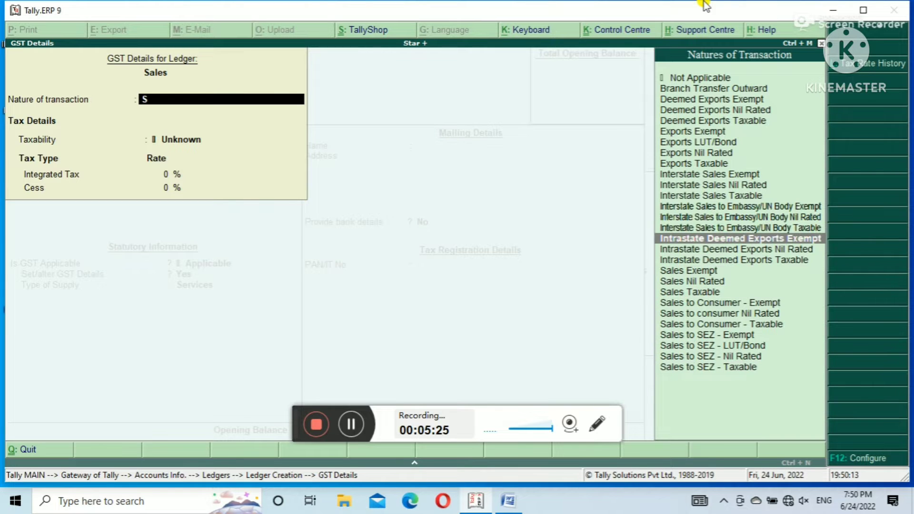
pyautogui.press('Down')
pyautogui.press('Down')
pyautogui.press('Down')
pyautogui.press('Down')
pyautogui.press('Down')
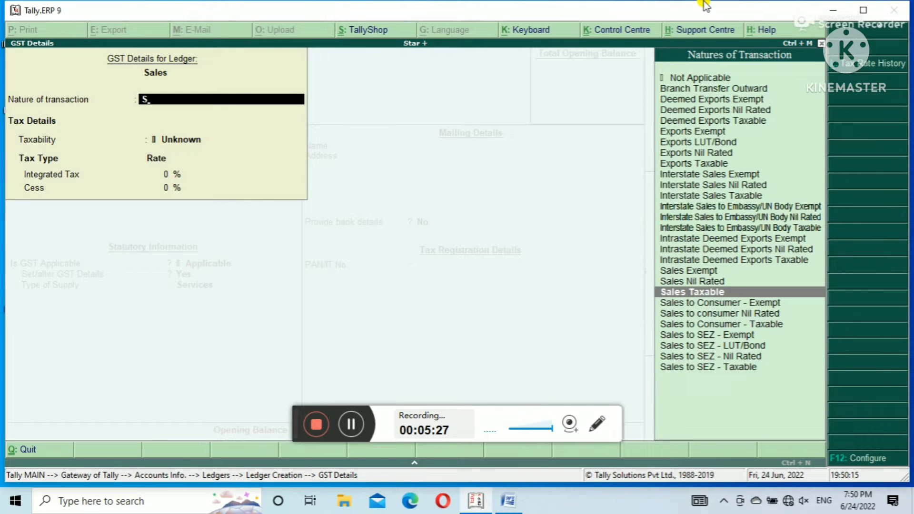
pyautogui.press('Return')
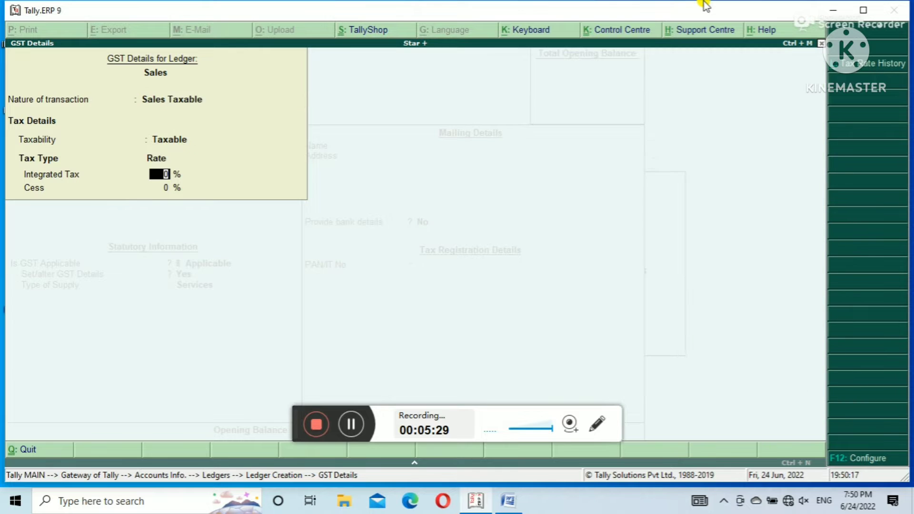
# Set the Sales ledger's integrated tax rate to 18% and cess to 0%, and accept the GST details
pyautogui.write('18')
pyautogui.press('Return')
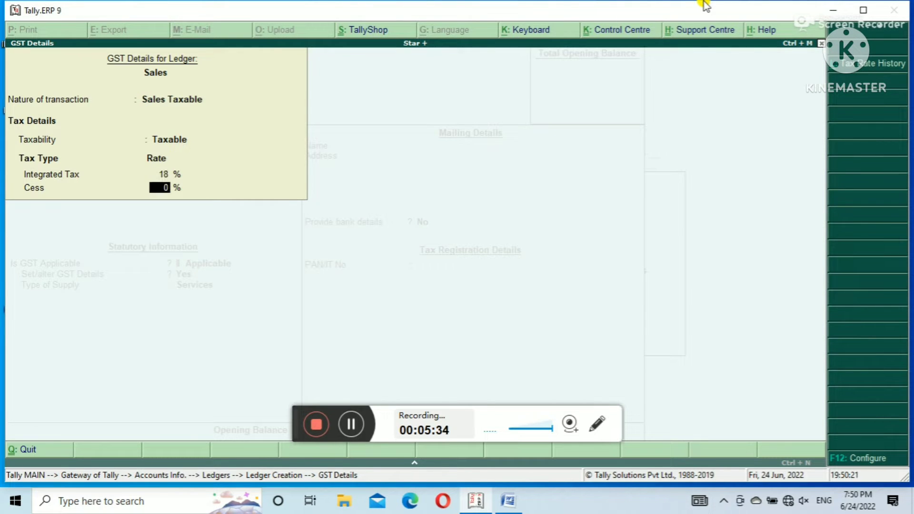
pyautogui.write('0')
pyautogui.press('Return')
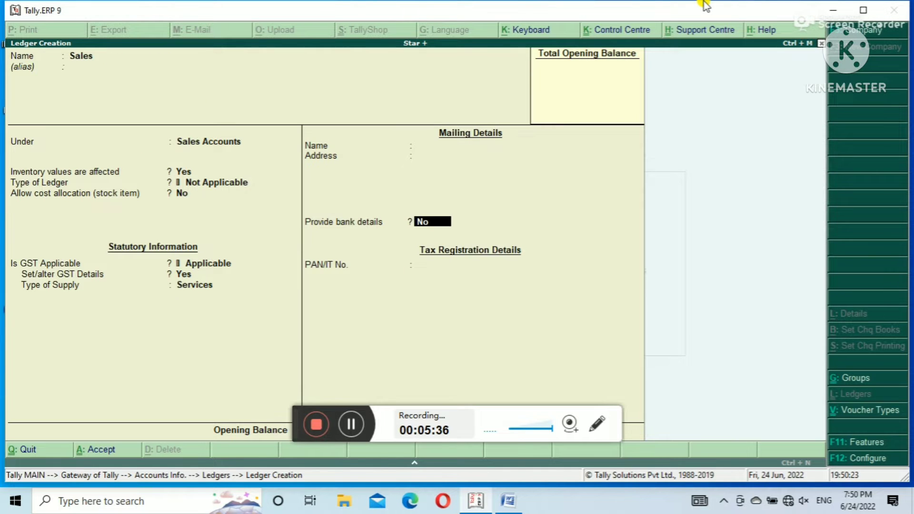
# Change the Sales ledger's type of supply to Goods and save the ledger
pyautogui.press('Return')
pyautogui.press('Up')
pyautogui.press('Return')
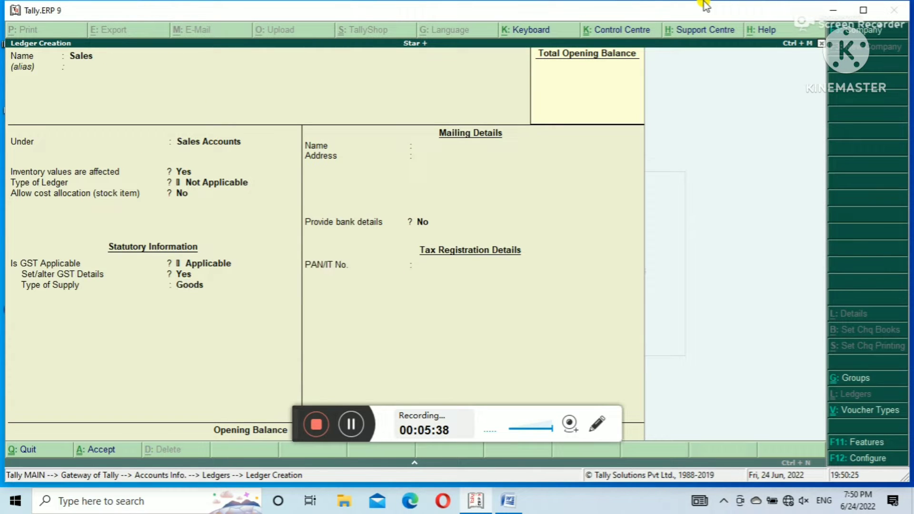
pyautogui.press('Return')
pyautogui.press('Return')
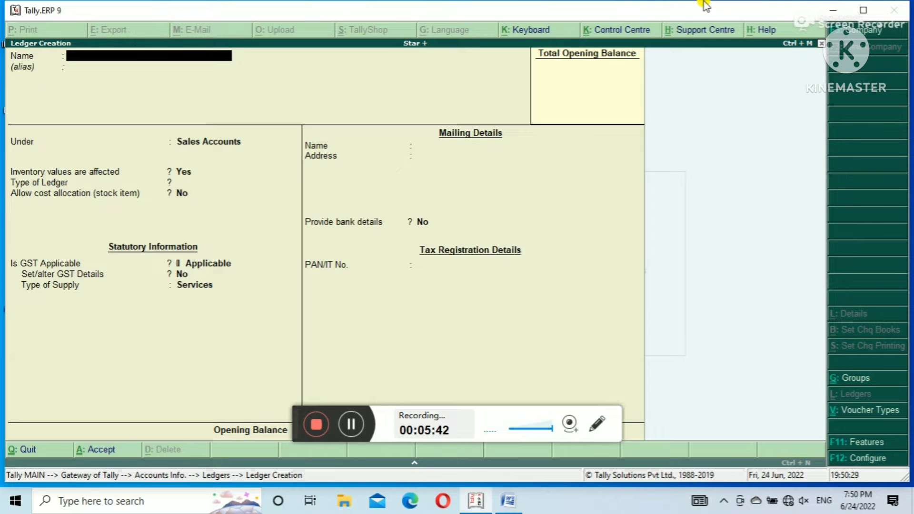
# Name the next new ledger Output Sgst 18 % and place it under the Duties & Taxes group
pyautogui.write('Output Sgst 18')
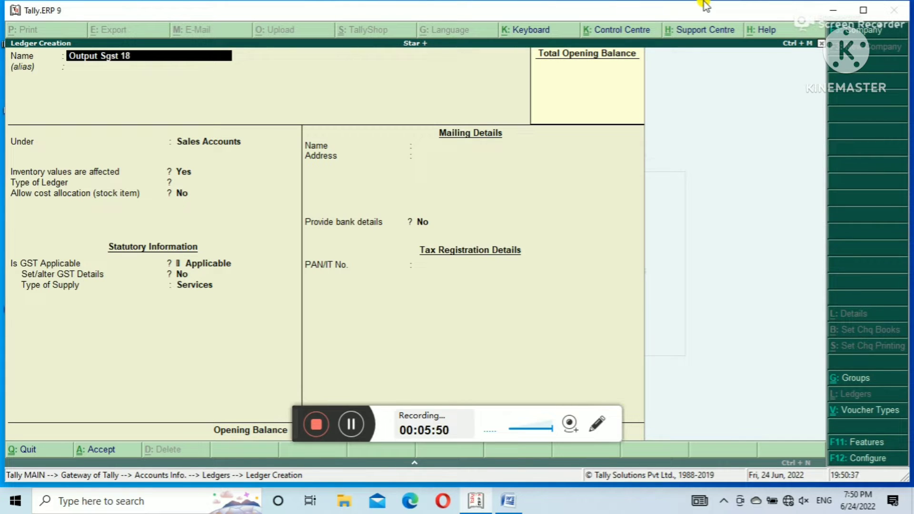
pyautogui.write(' %')
pyautogui.press('Return')
pyautogui.press('Return')
pyautogui.write('D')
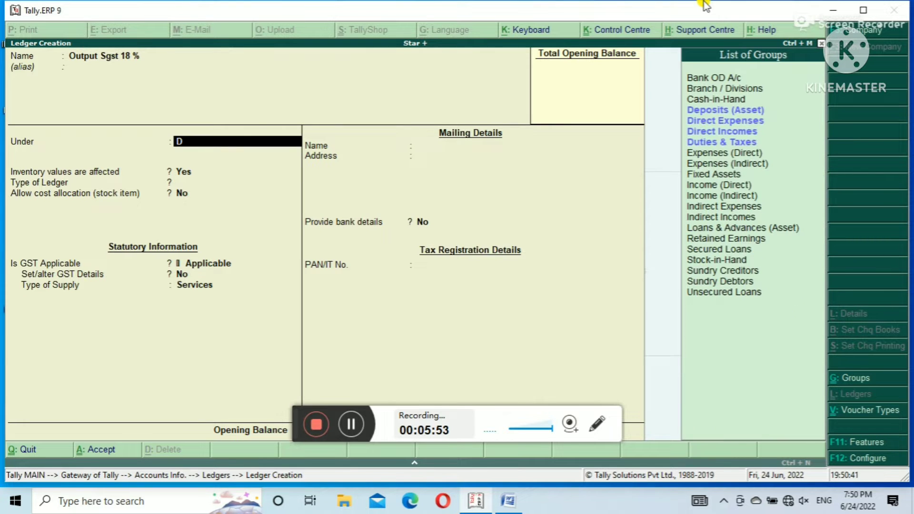
pyautogui.press('Down')
pyautogui.press('Down')
pyautogui.press('Down')
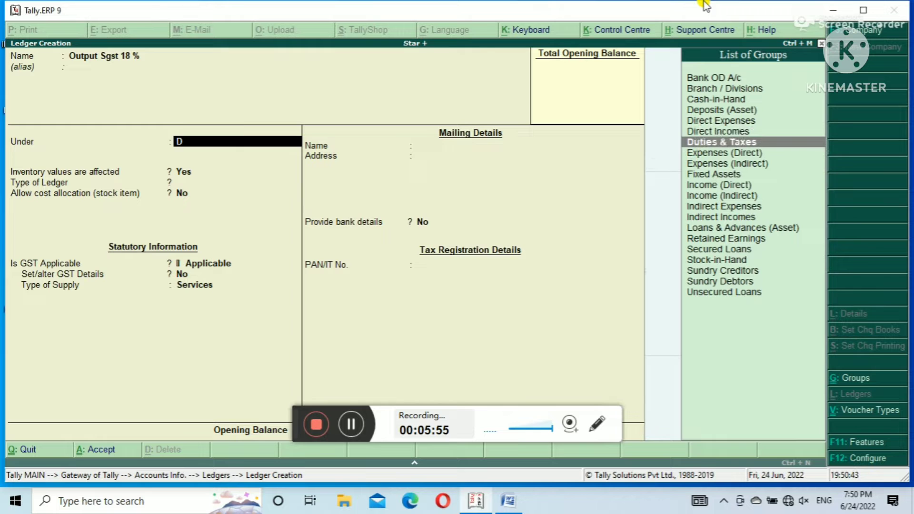
pyautogui.press('Return')
# Set the Output Sgst 18 % ledger's type of duty to GST and its tax type to State Tax
pyautogui.press('Up')
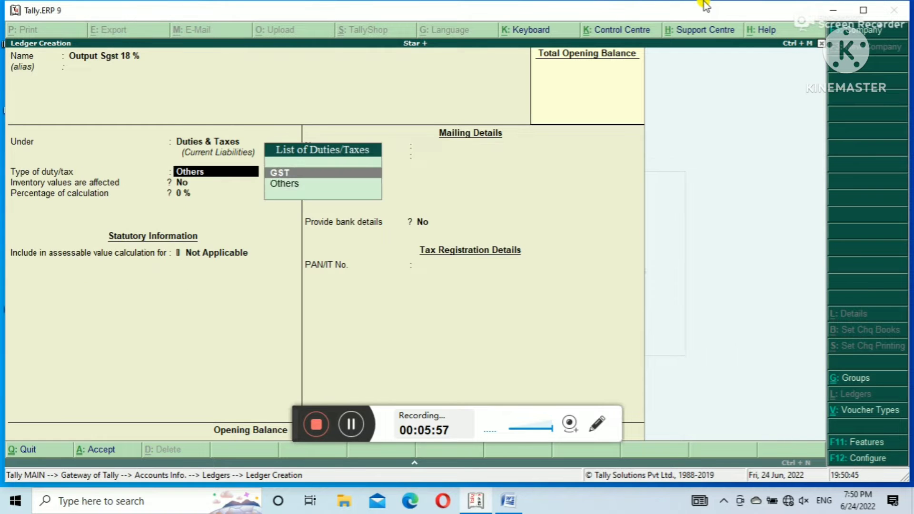
pyautogui.press('Return')
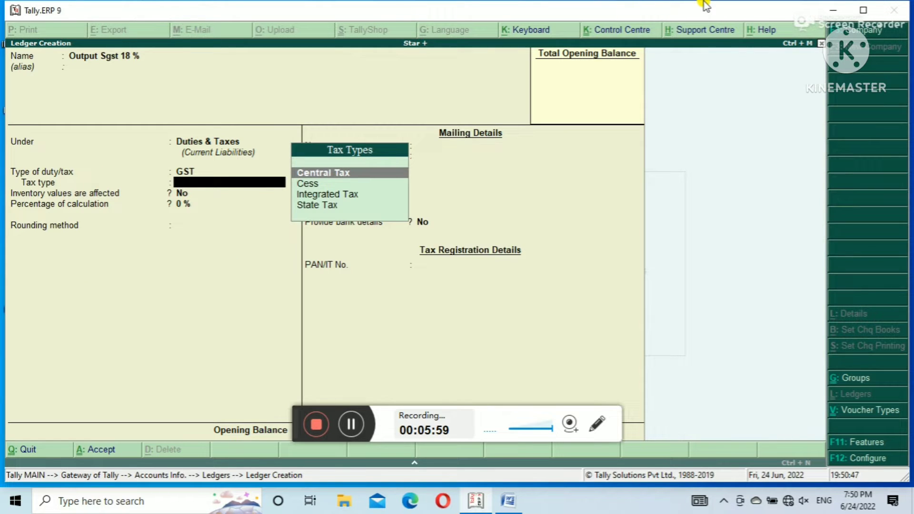
pyautogui.press('Down')
pyautogui.press('Down')
pyautogui.press('Down')
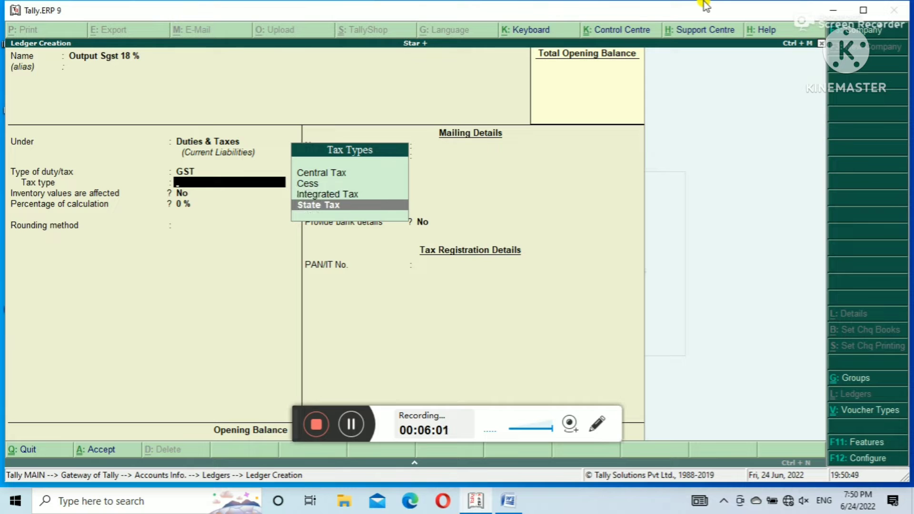
pyautogui.press('Return')
# Set the Output Sgst 18 % ledger's percentage of calculation to 9% with Normal Rounding, and save the ledger
pyautogui.write('9')
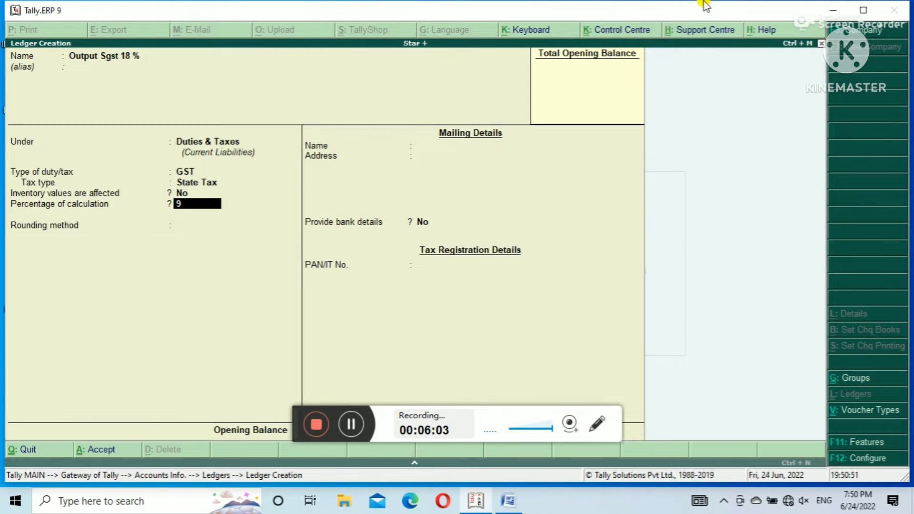
pyautogui.press('Return')
pyautogui.press('Down')
pyautogui.press('Down')
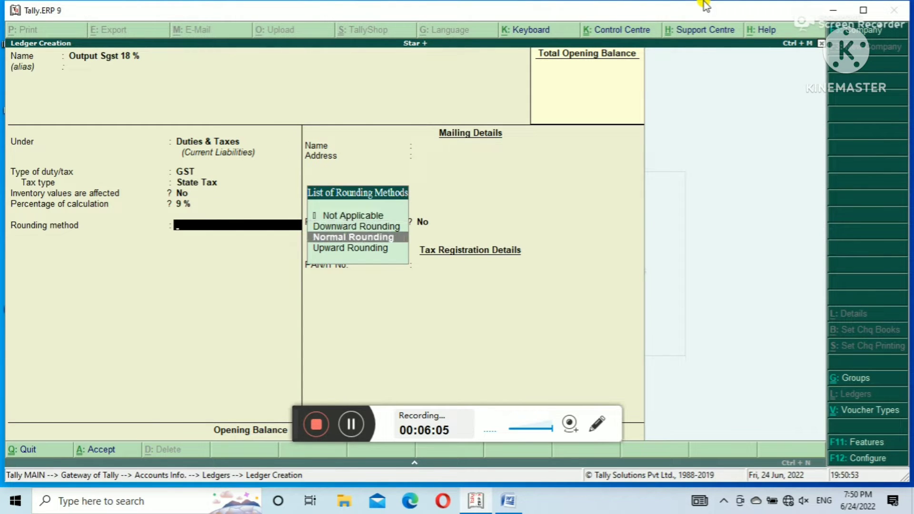
pyautogui.press('Return')
pyautogui.press('Return')
pyautogui.press('Return')
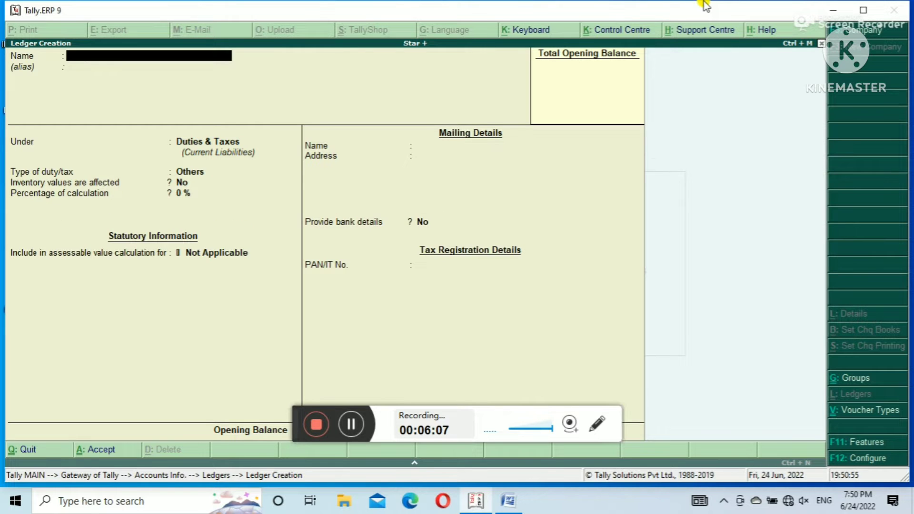
# Name the next new ledger Output Cgst 18 % and keep it under the Duties & Taxes group
pyautogui.write('Output cg')
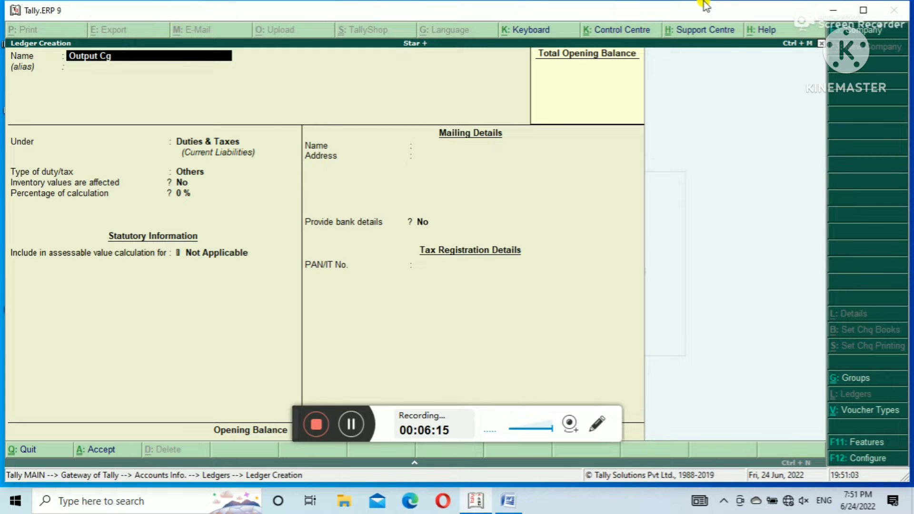
pyautogui.write('st 18 %')
pyautogui.press('Return')
pyautogui.press('Return')
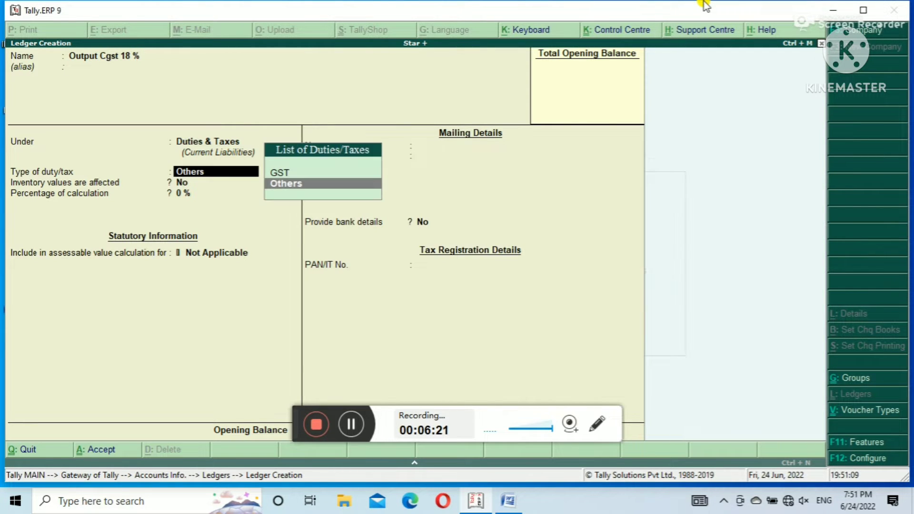
# Set the Output Cgst 18 % ledger's type of duty to GST and its tax type to Central Tax
pyautogui.press('Up')
pyautogui.press('Return')
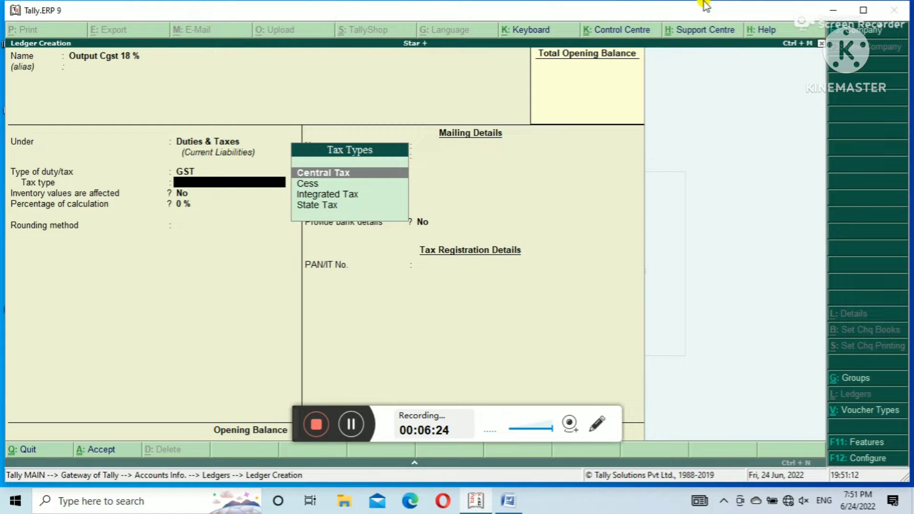
pyautogui.press('Return')
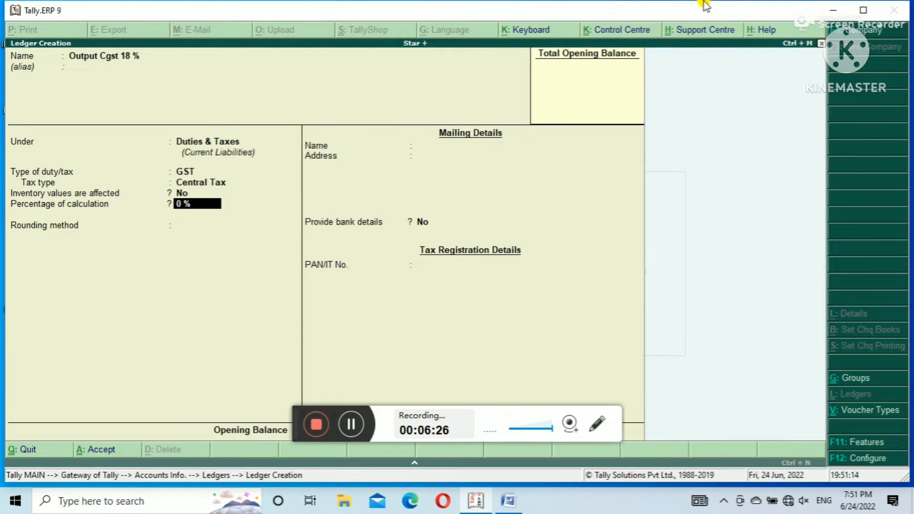
# Set the Output Cgst 18 % ledger's percentage of calculation to 9% with Normal Rounding, and save the ledger
pyautogui.write('9')
pyautogui.press('Return')
pyautogui.press('Return')
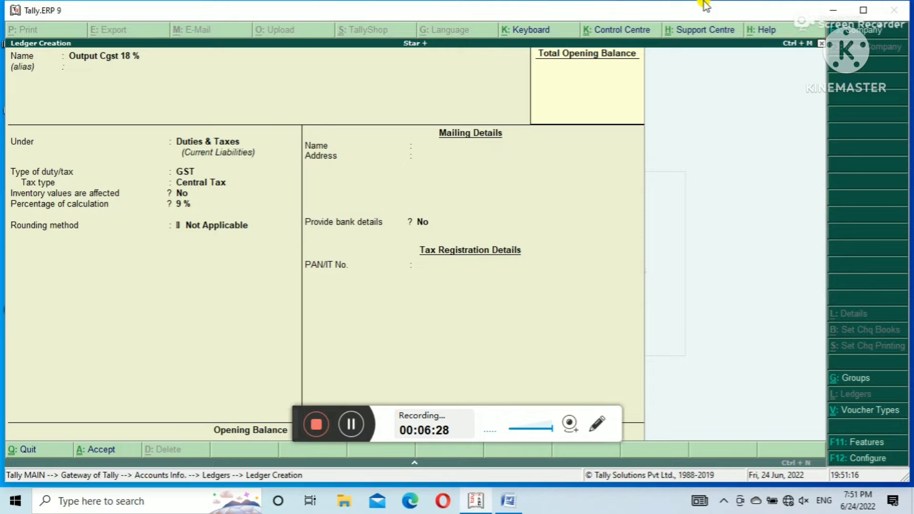
pyautogui.press('BackSpace')
pyautogui.press('Down')
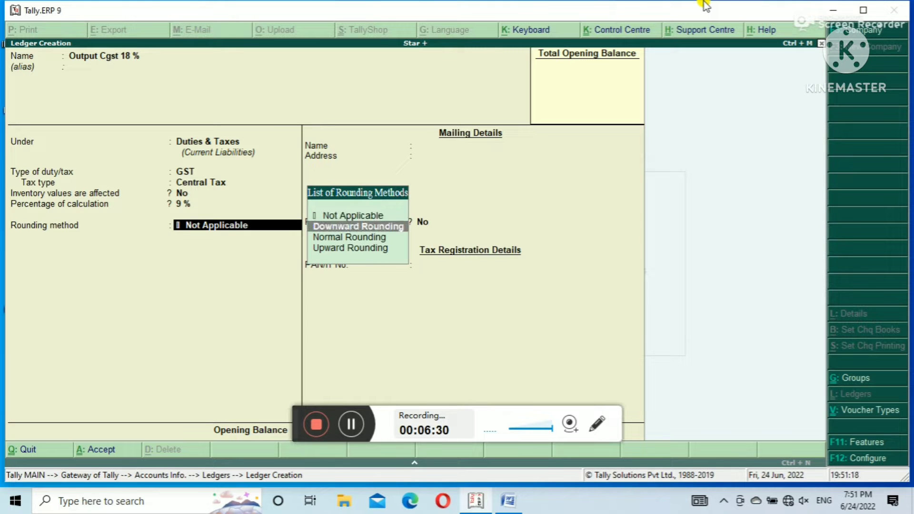
pyautogui.press('Down')
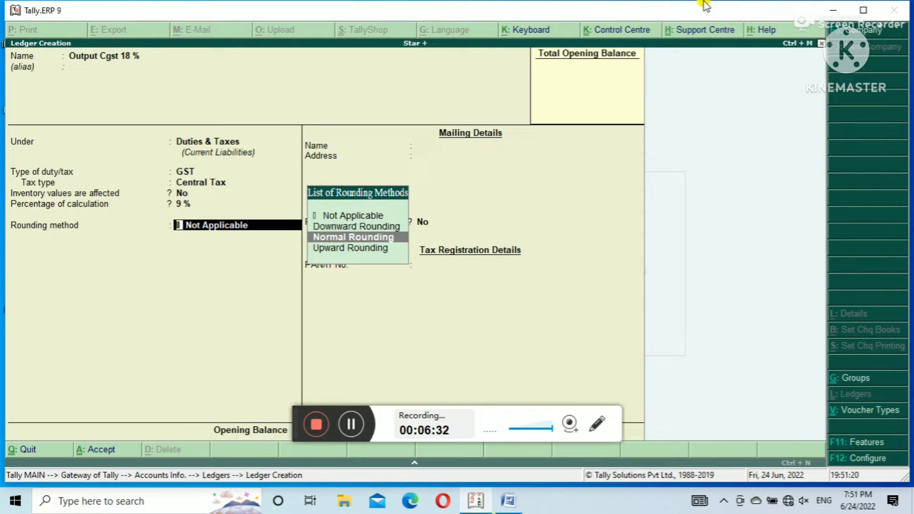
pyautogui.press('Return')
pyautogui.press('Return')
pyautogui.press('Return')
pyautogui.press('Return')
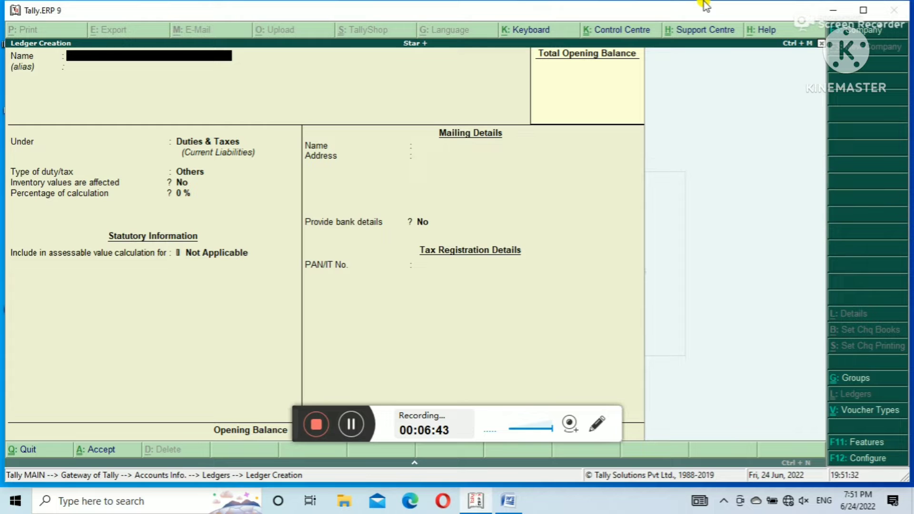
# Name the next new ledger with the customer's name followed by Dr and place it under the Sundry Debtors group
pyautogui.write('Lokesh Dr')
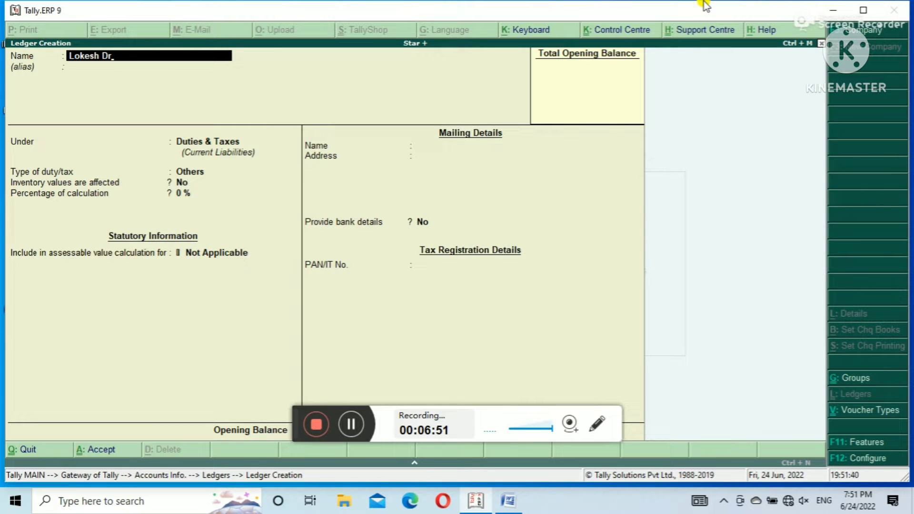
pyautogui.press('Return')
pyautogui.press('Return')
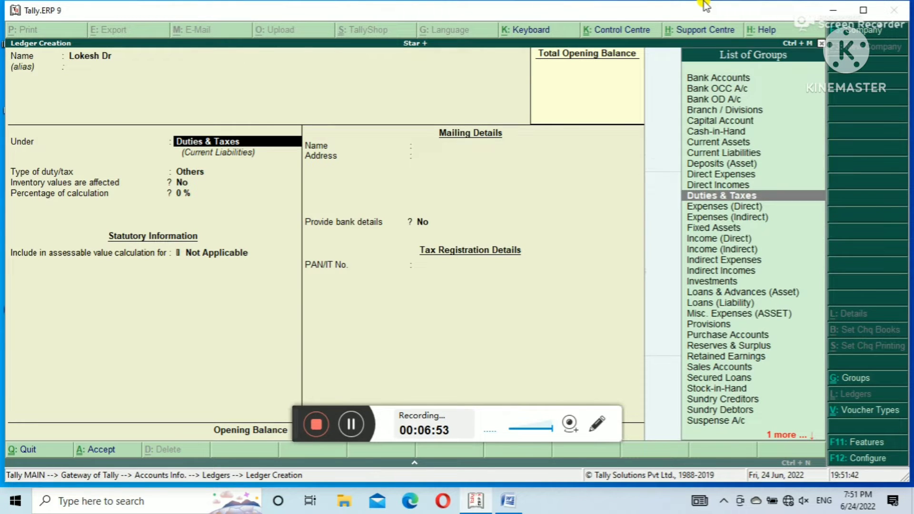
pyautogui.write('S')
pyautogui.press('Down')
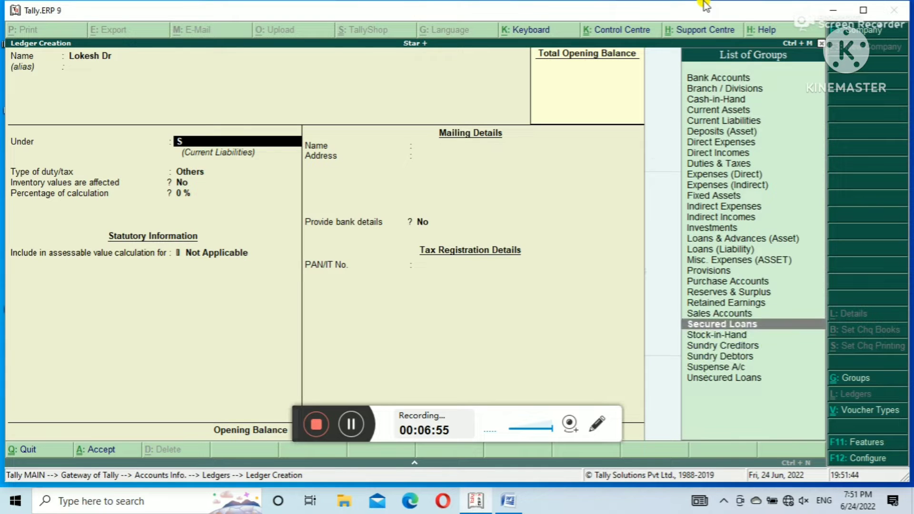
pyautogui.press('Down')
pyautogui.press('Down')
pyautogui.press('Down')
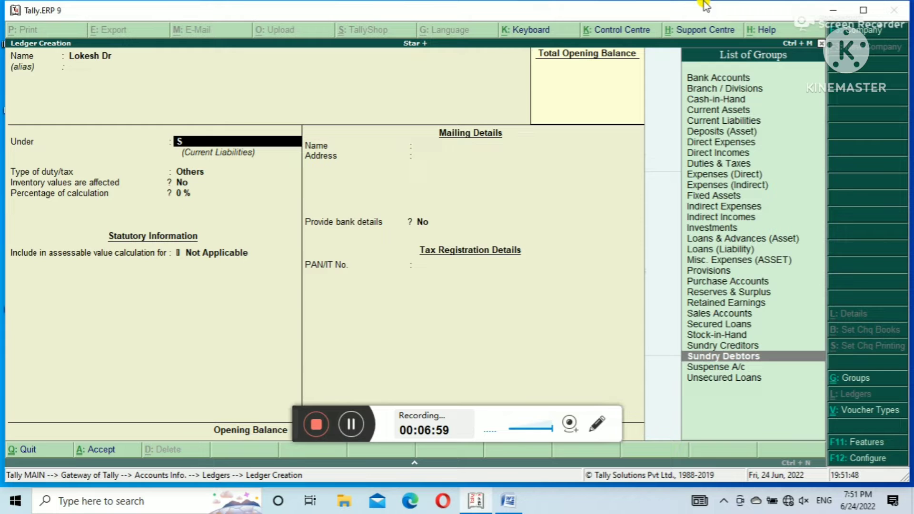
pyautogui.press('Return')
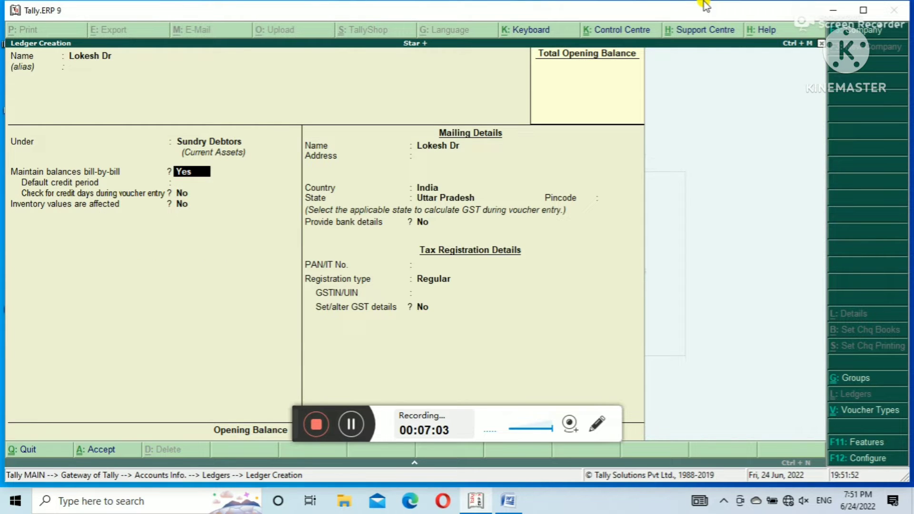
# Accept the customer ledger's default billing, mailing and tax registration details, save the ledger and leave ledger creation
pyautogui.press('Return')
pyautogui.press('Return')
pyautogui.press('Return')
pyautogui.press('Return')
pyautogui.press('Return')
pyautogui.press('Return')
pyautogui.press('Return')
pyautogui.press('Return')
pyautogui.press('Return')
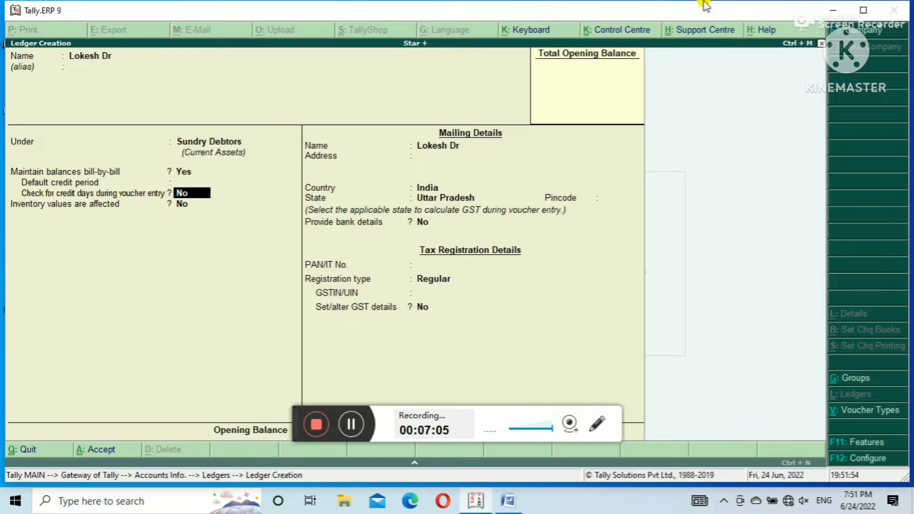
pyautogui.press('Return')
pyautogui.press('Return')
pyautogui.press('Return')
pyautogui.press('Return')
pyautogui.press('Return')
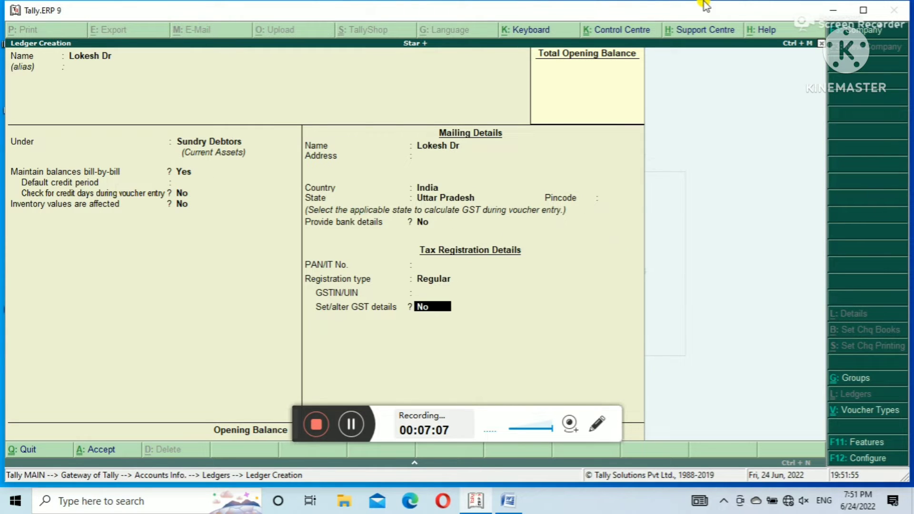
pyautogui.press('Return')
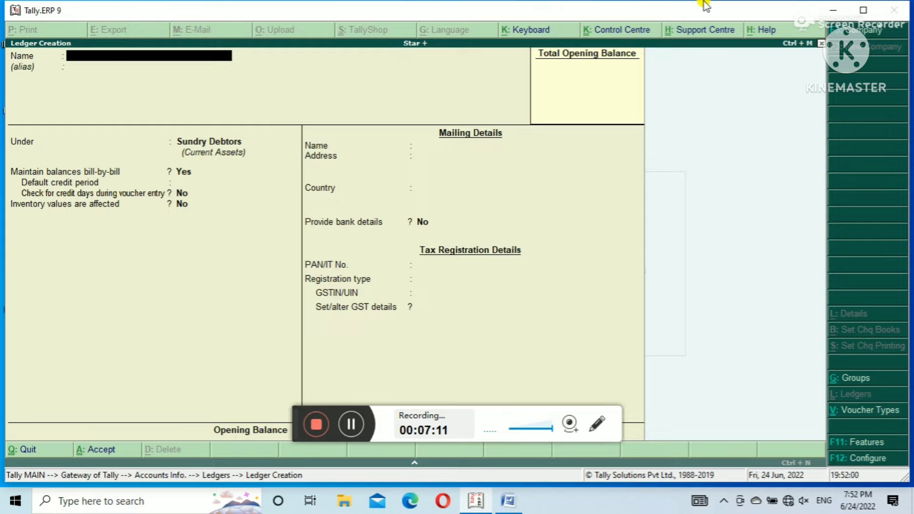
pyautogui.press('Escape')
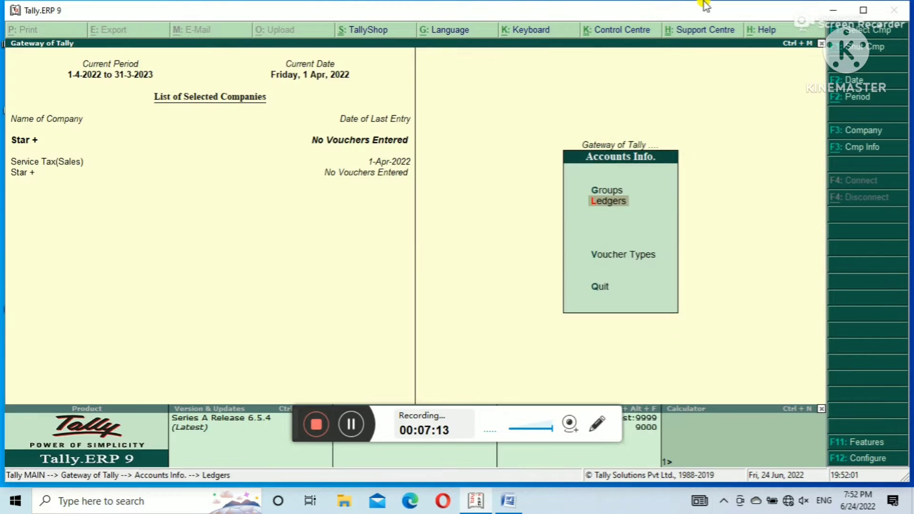
# Start creating a single godown in the inventory masters and name it Noida
pyautogui.press('Escape')
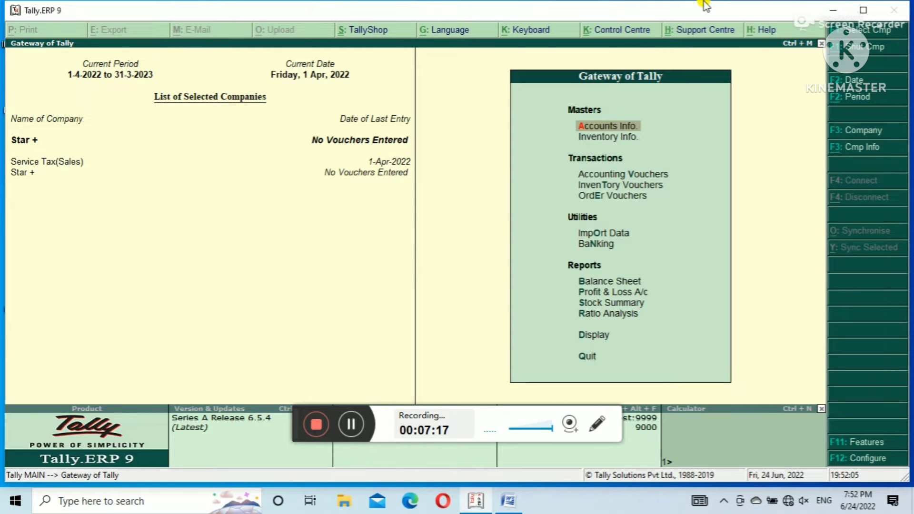
pyautogui.press('Down')
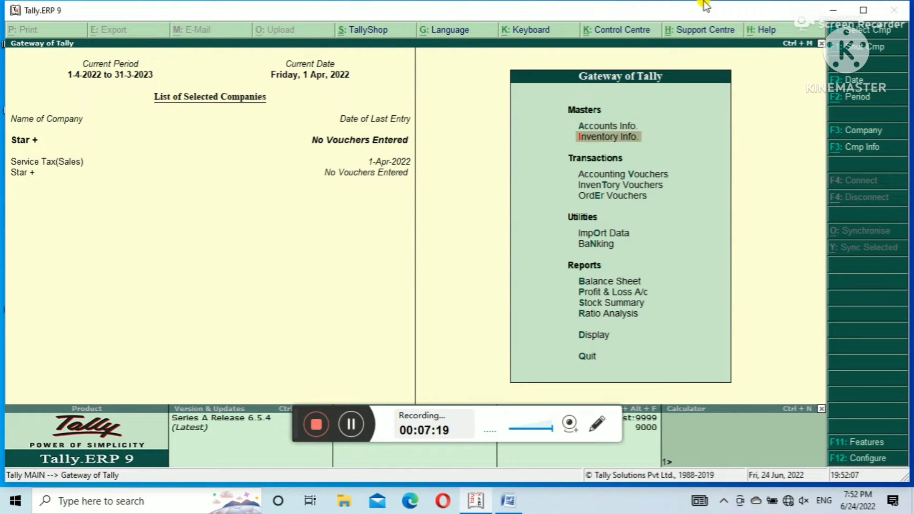
pyautogui.press('Return')
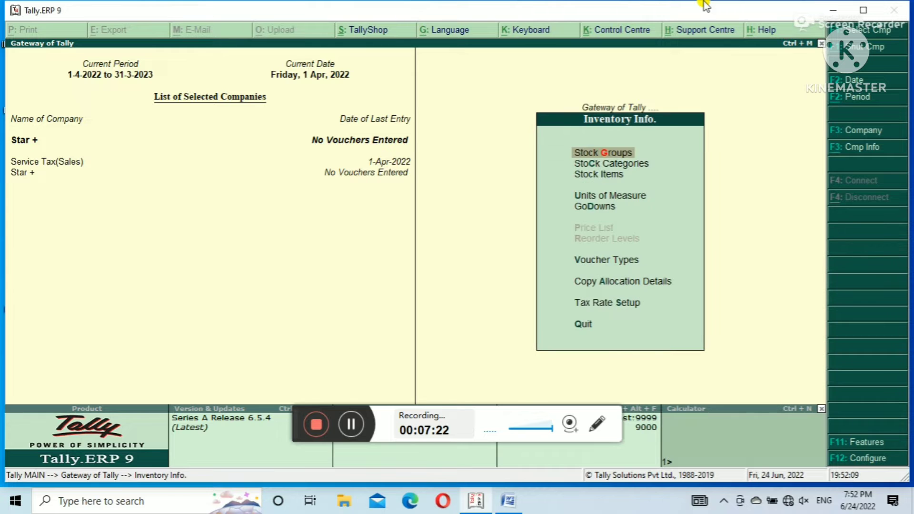
pyautogui.press('Down')
pyautogui.press('Down')
pyautogui.press('Down')
pyautogui.press('Down')
pyautogui.press('Return')
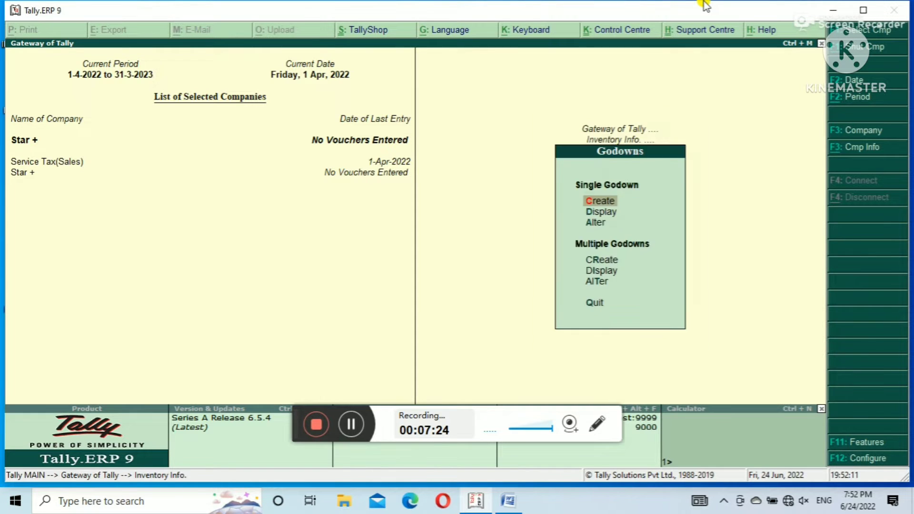
pyautogui.press('Return')
pyautogui.write('Noida')
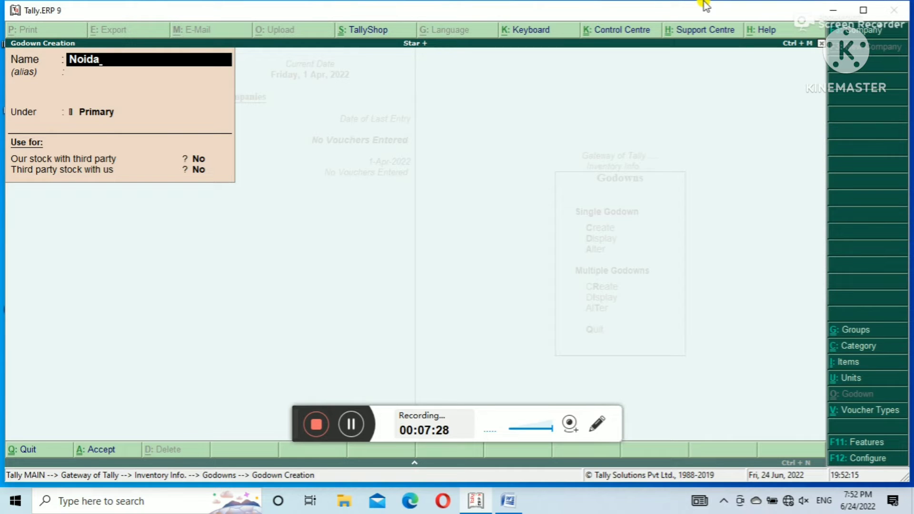
# Keep the Noida godown under Primary with both third-party stock options at No, save it and leave godown creation
pyautogui.press('Return')
pyautogui.press('Return')
pyautogui.press('Return')
pyautogui.press('Return')
pyautogui.press('Return')
pyautogui.press('Escape')
pyautogui.press('Escape')
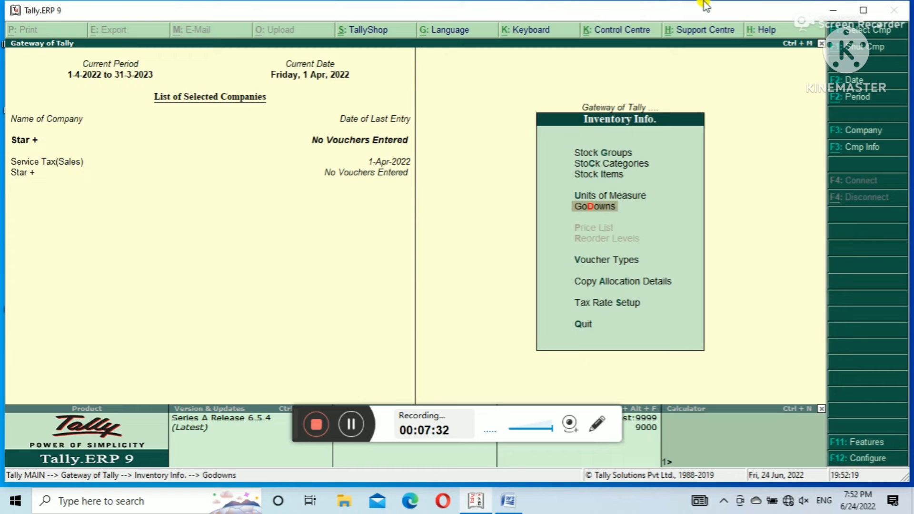
# Create a simple unit of measure with symbol kg, unit quantity code Not Applicable and 0 decimal places
pyautogui.press('Up')
pyautogui.press('Return')
pyautogui.press('Return')
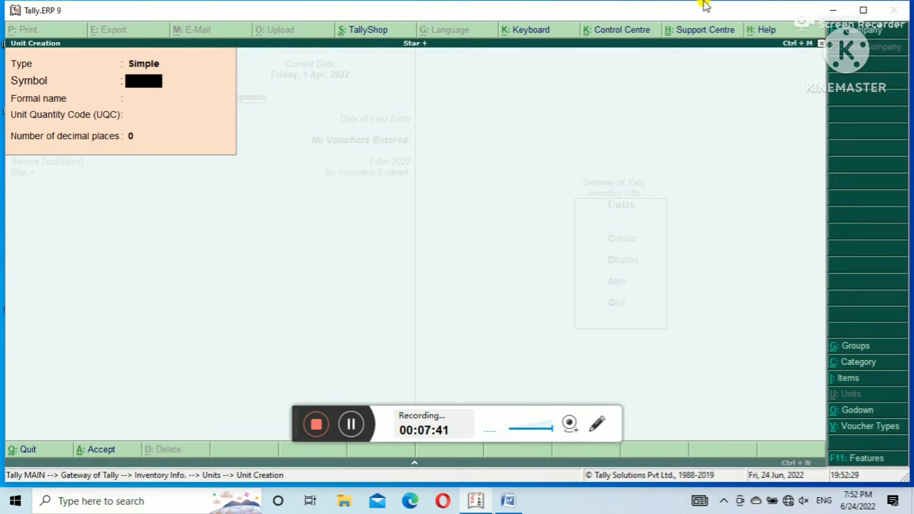
pyautogui.write('kg')
pyautogui.press('Return')
pyautogui.press('Return')
pyautogui.press('Return')
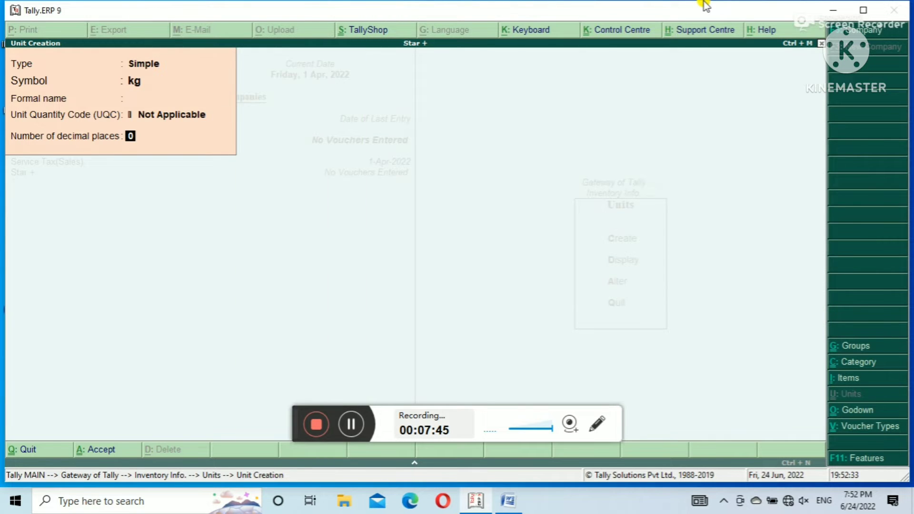
pyautogui.press('Return')
pyautogui.press('Return')
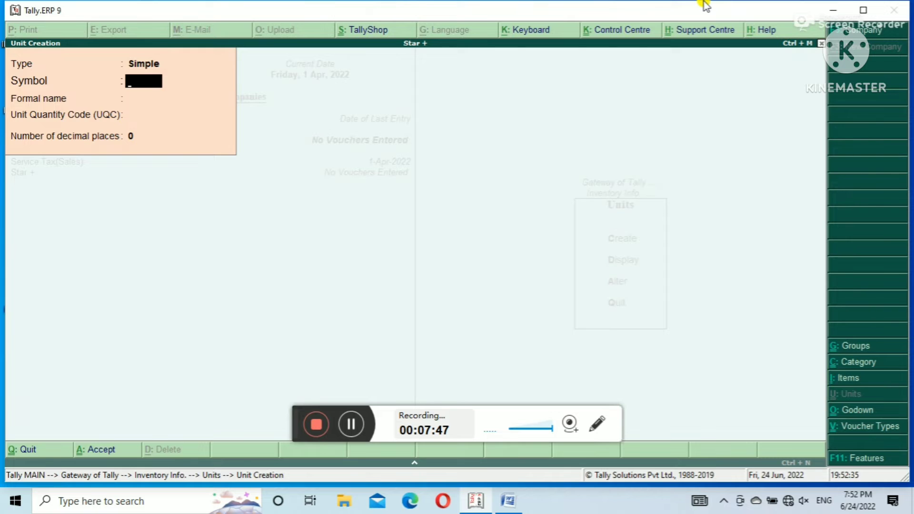
pyautogui.press('Escape')
pyautogui.press('Escape')
# Create a stock group named Food under Primary, keeping quantity addition and GST details at No
pyautogui.press('Up')
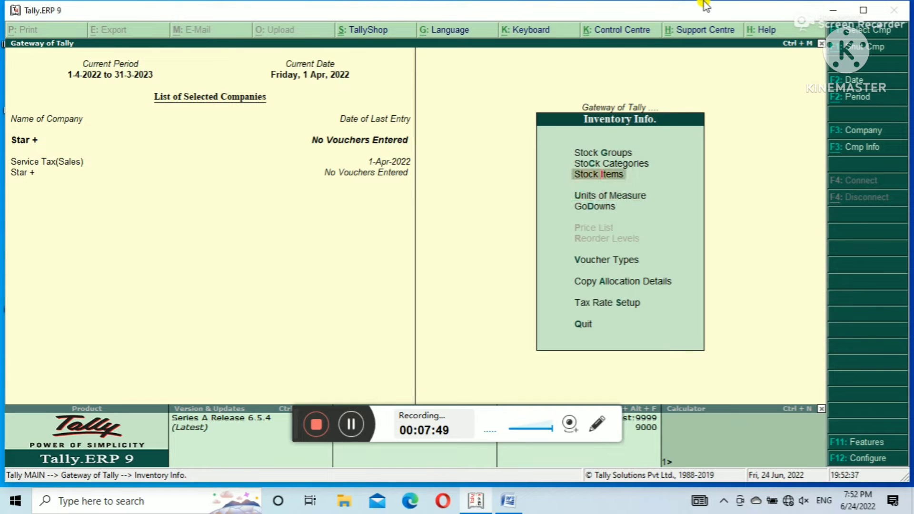
pyautogui.press('Up')
pyautogui.press('Up')
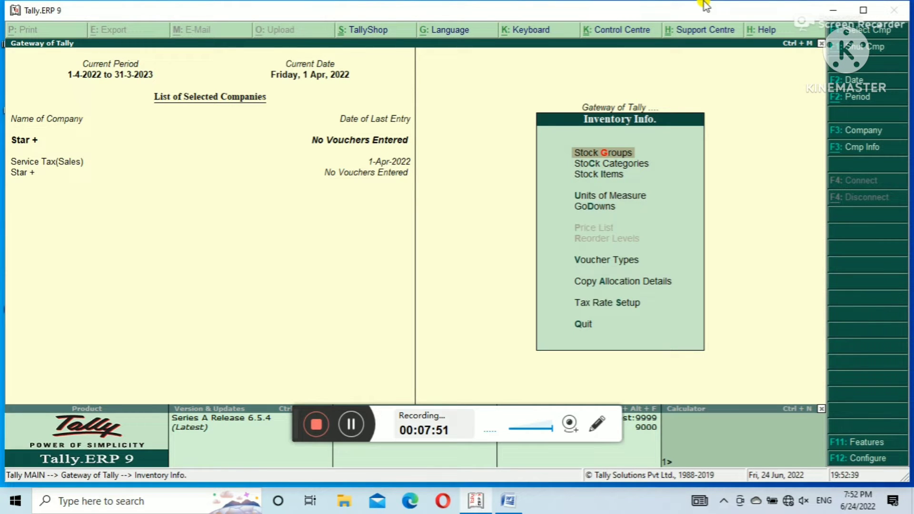
pyautogui.press('Return')
pyautogui.press('Return')
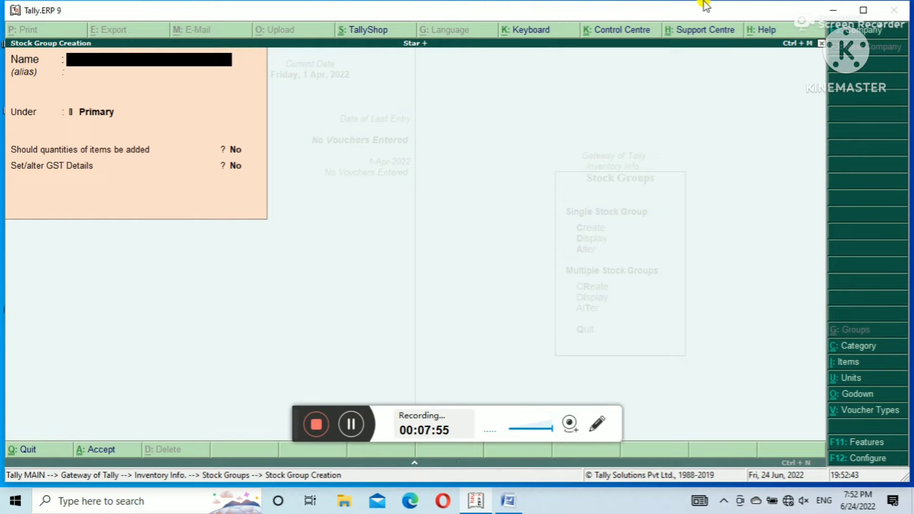
pyautogui.write('Food')
pyautogui.press('Return')
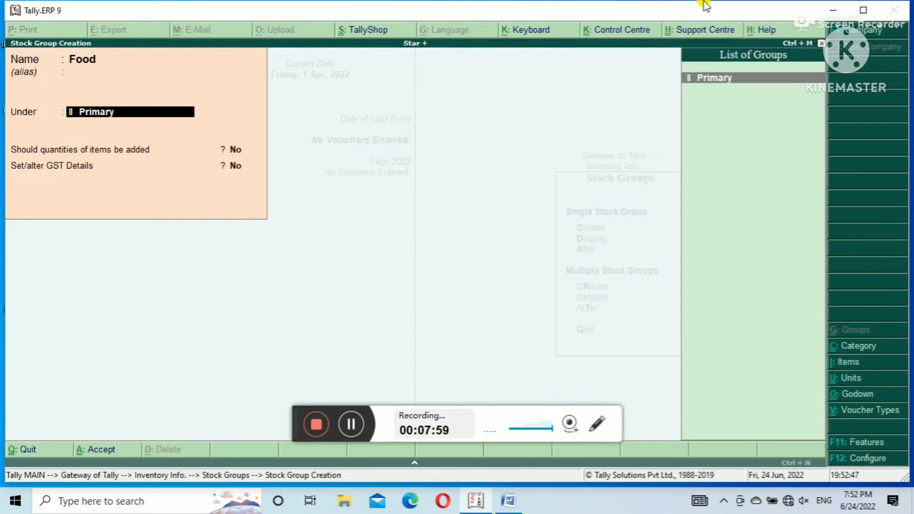
pyautogui.press('Return')
pyautogui.press('Return')
pyautogui.press('Return')
pyautogui.press('Return')
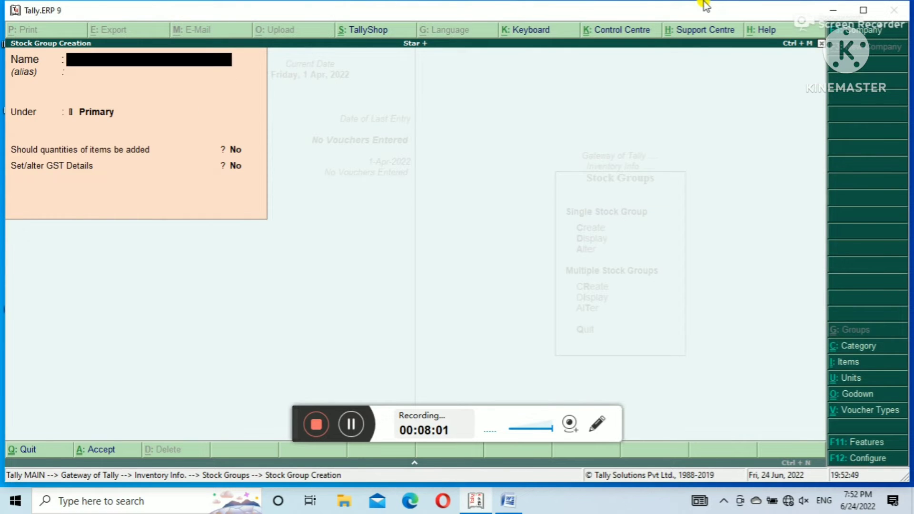
pyautogui.press('Escape')
pyautogui.press('Escape')
# Start a new single stock category and name it India Gate Rice
pyautogui.press('Down')
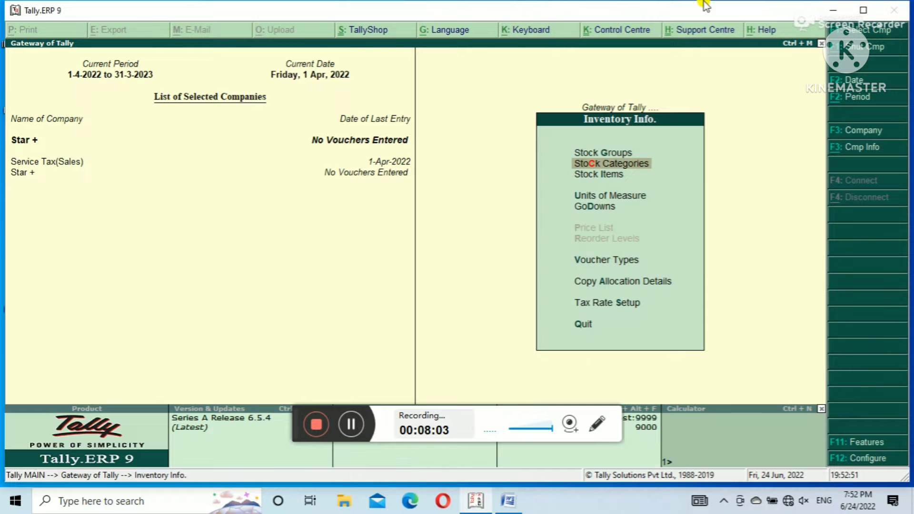
pyautogui.press('Return')
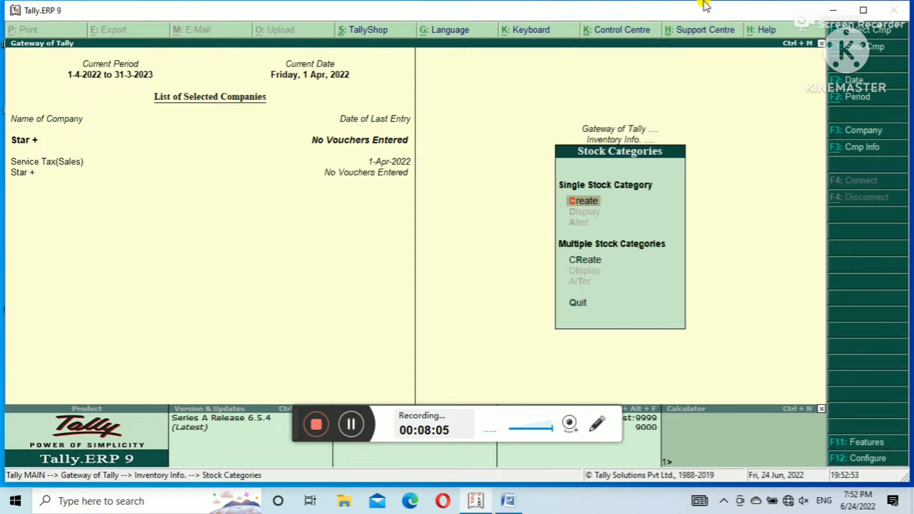
pyautogui.press('Return')
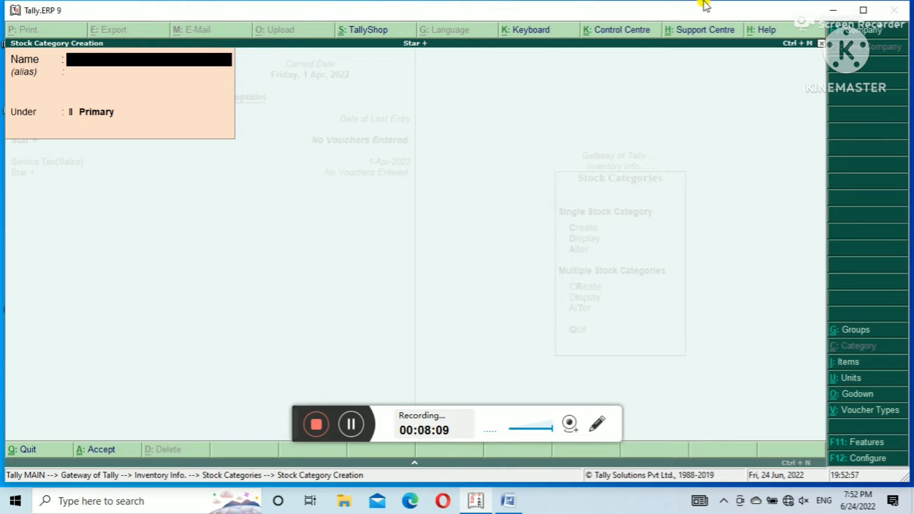
pyautogui.write('India Gare')
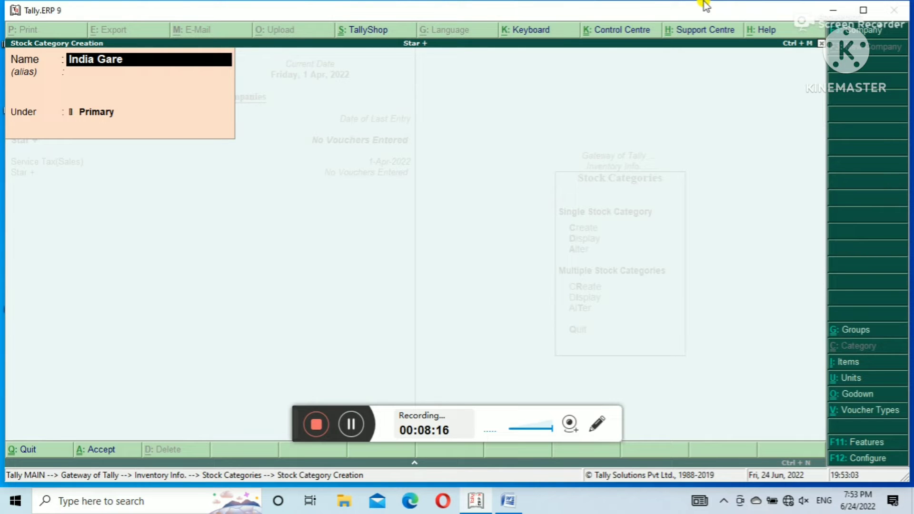
pyautogui.press('BackSpace')
pyautogui.press('BackSpace')
pyautogui.press('BackSpace')
pyautogui.write('ate')
pyautogui.write(' Ru')
pyautogui.press('BackSpace')
pyautogui.write('ice')
pyautogui.press('Return')
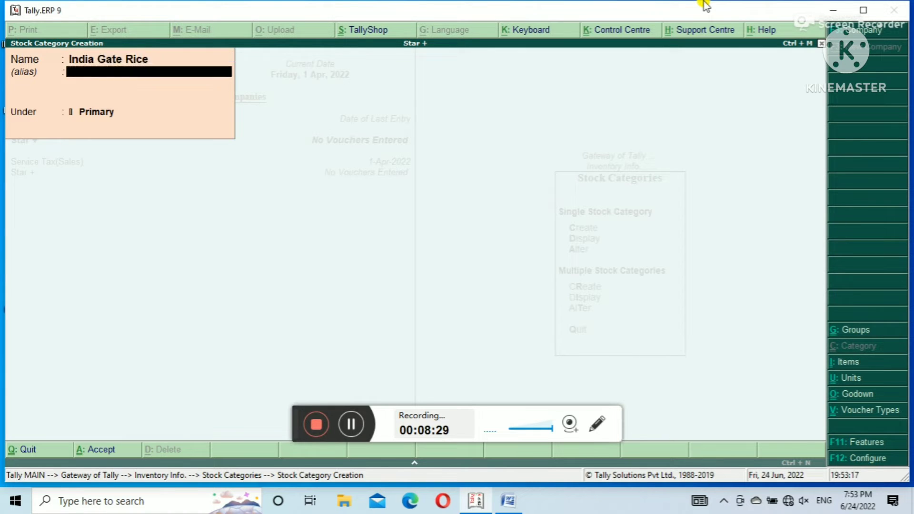
# Keep the India Gate Rice category under Primary without an alias, save it and leave stock category creation
pyautogui.press('Return')
pyautogui.press('Return')
pyautogui.press('Return')
pyautogui.press('Escape')
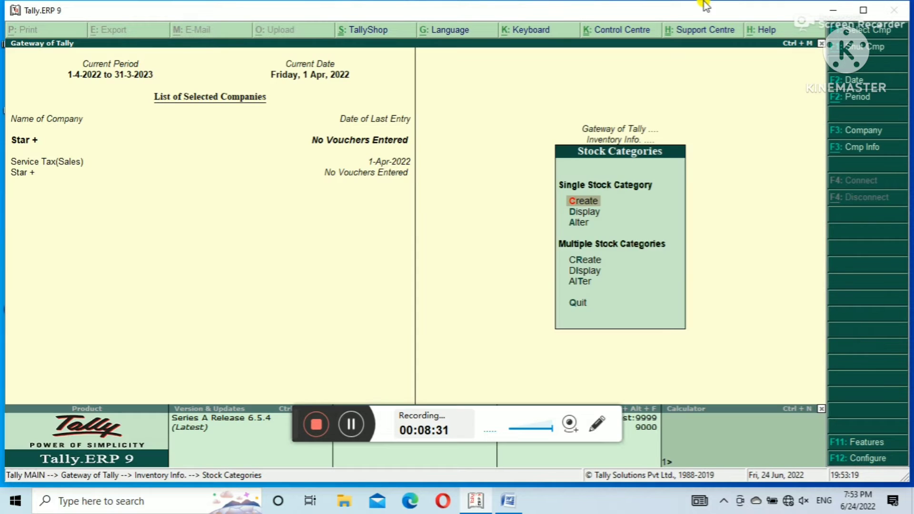
pyautogui.press('Escape')
# Start a new single stock item named Rice and place it under the Food group
pyautogui.press('Down')
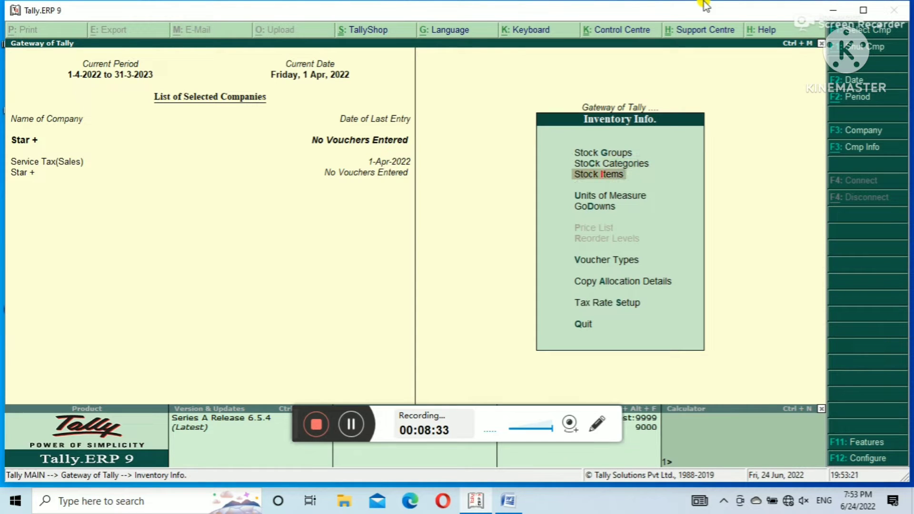
pyautogui.press('Return')
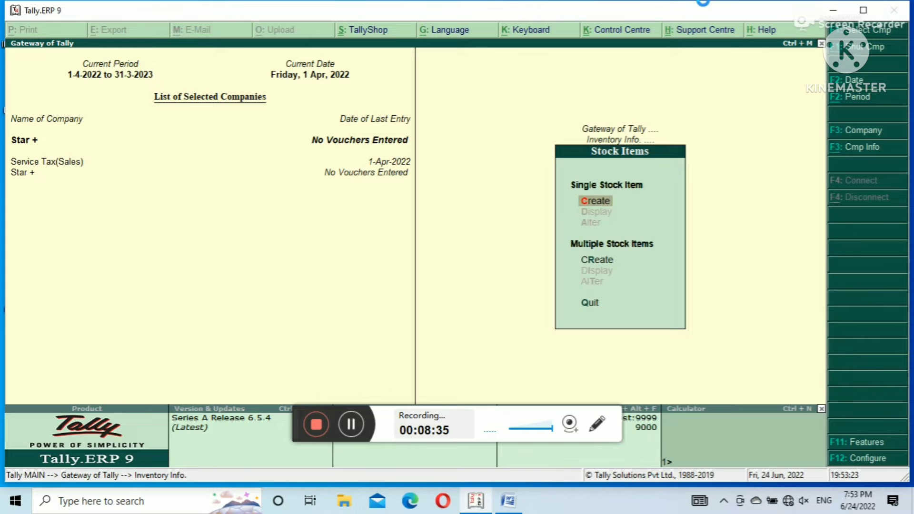
pyautogui.press('Return')
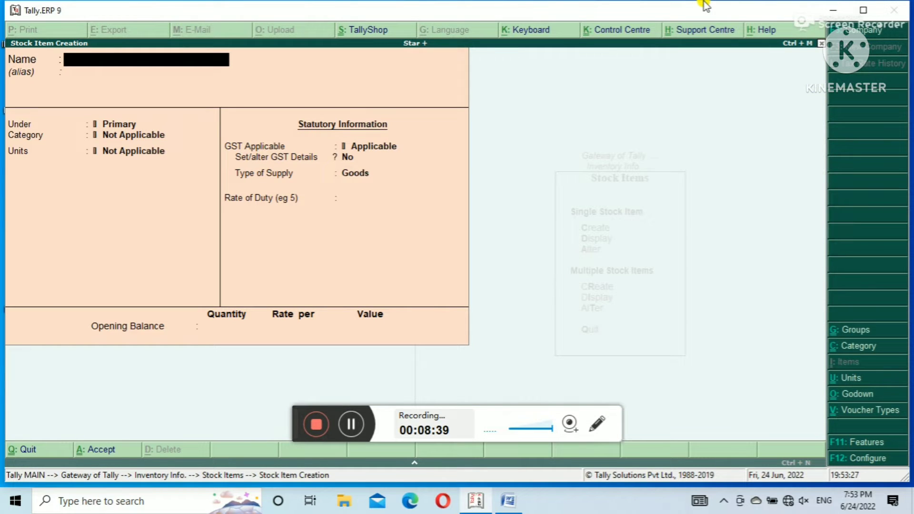
pyautogui.write('Rice')
pyautogui.press('Return')
pyautogui.press('Return')
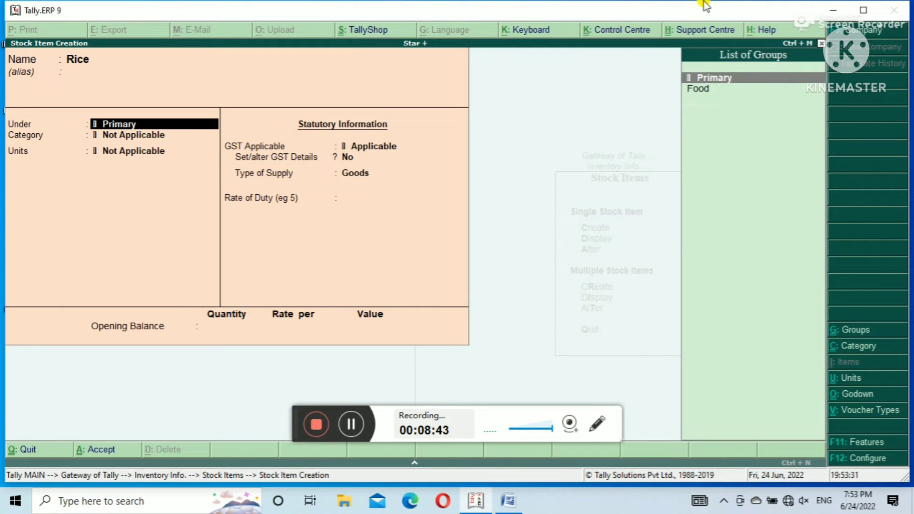
pyautogui.press('Down')
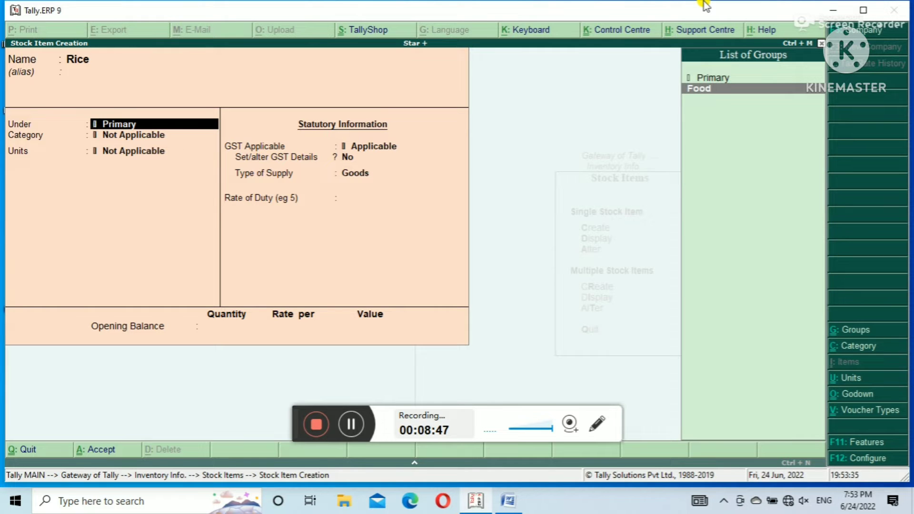
pyautogui.press('Return')
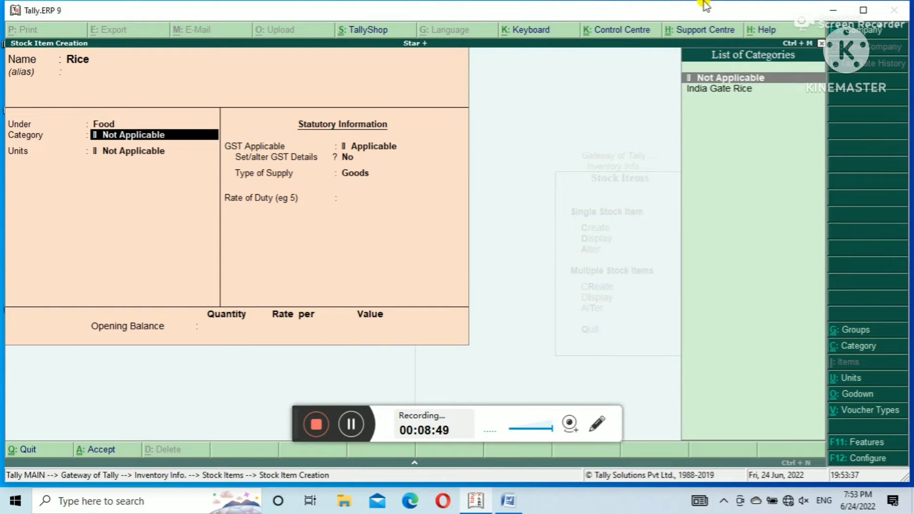
# Assign the Rice item to the India Gate Rice category and set its unit to kg
pyautogui.press('Down')
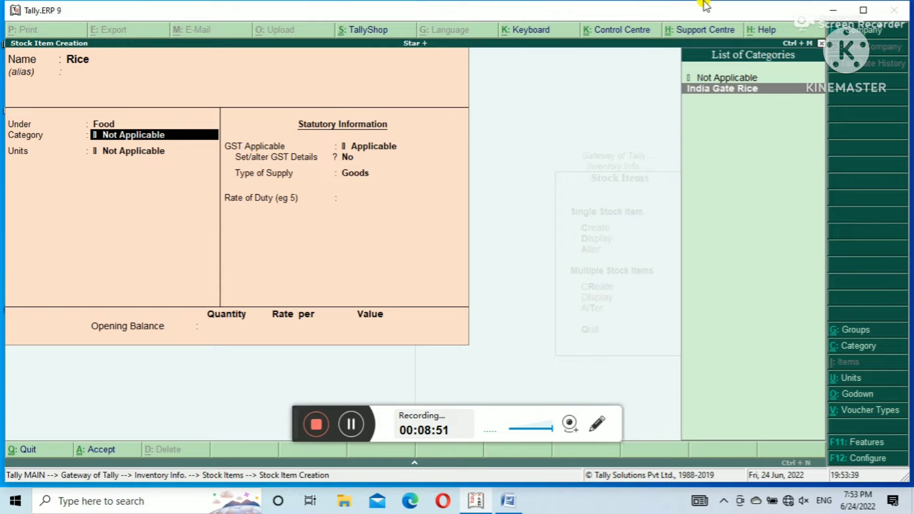
pyautogui.press('Return')
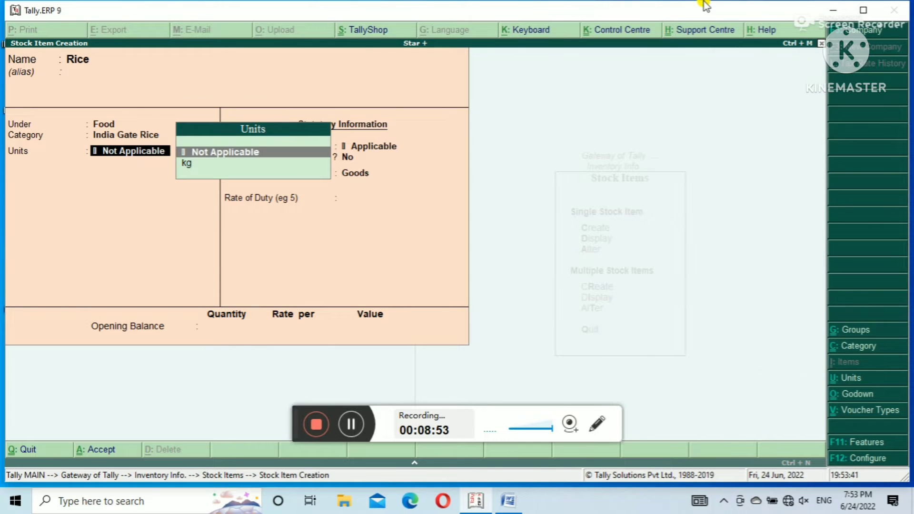
pyautogui.press('Down')
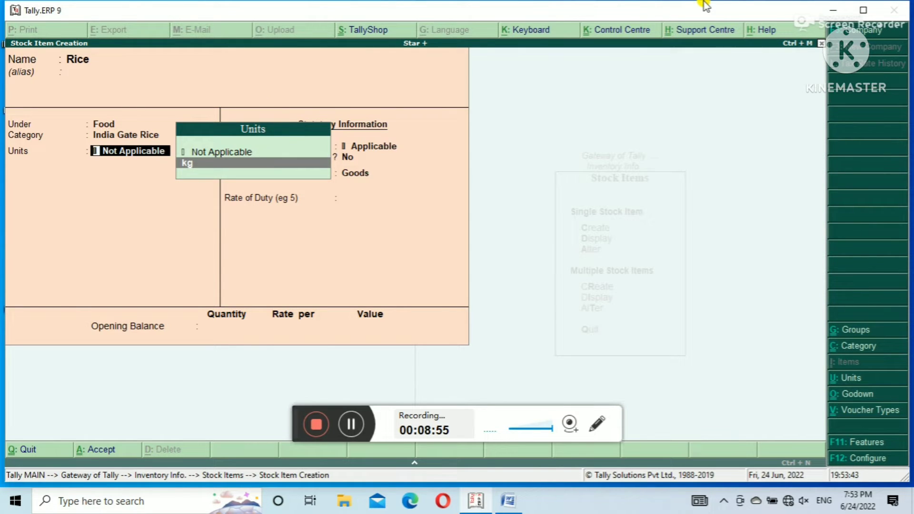
pyautogui.press('Return')
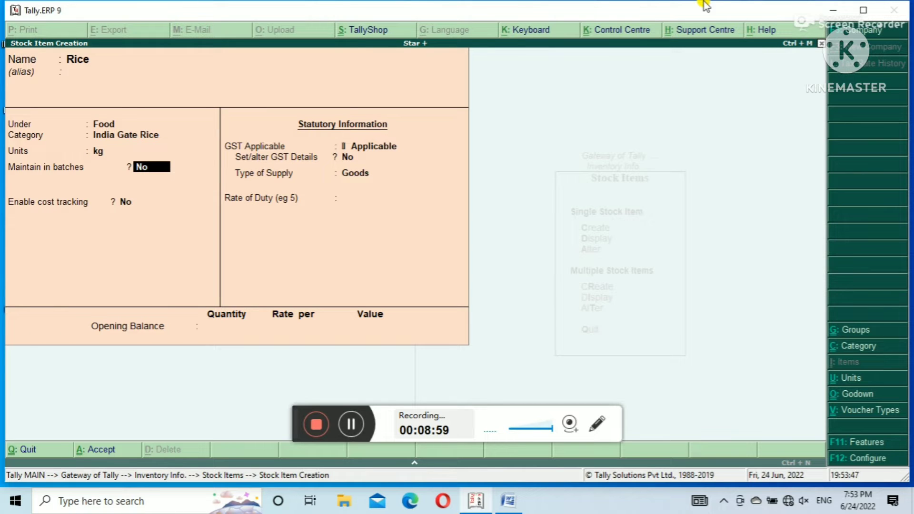
# Maintain the Rice item in batches, with manufacturing date tracking and expiry dates both set to Yes
pyautogui.write('y')
pyautogui.press('Return')
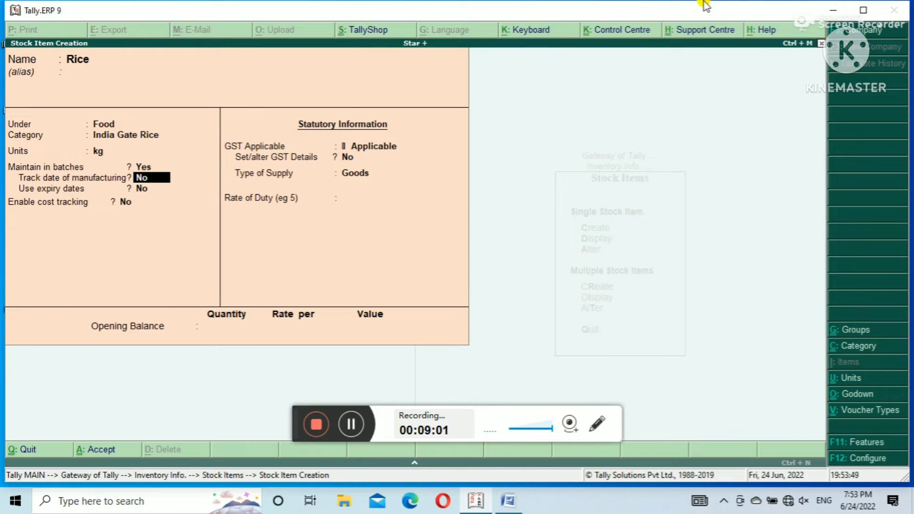
pyautogui.press('Return')
pyautogui.press('Up')
pyautogui.write('y')
pyautogui.press('Return')
pyautogui.write('y')
pyautogui.press('Return')
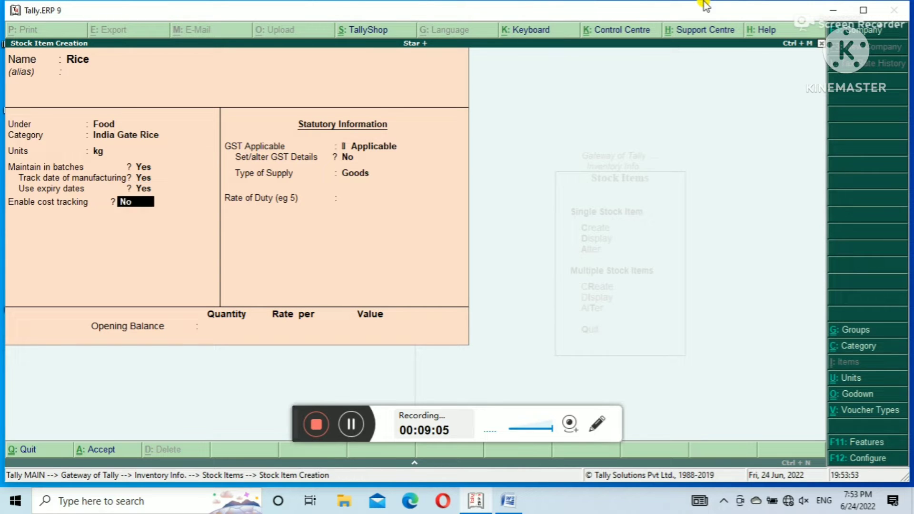
# Keep the Rice item's default cost tracking, GST and opening balance details, save it and leave stock item creation
pyautogui.press('Return')
pyautogui.press('Return')
pyautogui.press('Return')
pyautogui.press('Return')
pyautogui.press('Return')
pyautogui.press('Return')
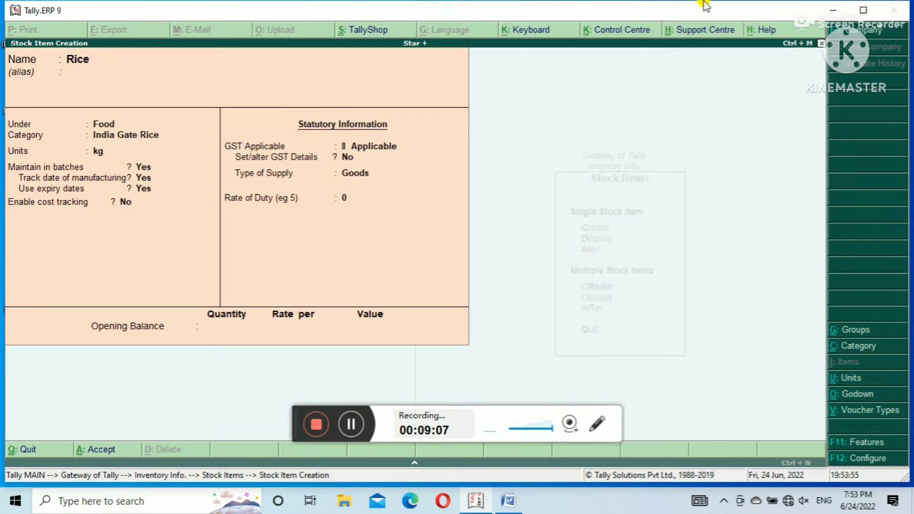
pyautogui.press('Return')
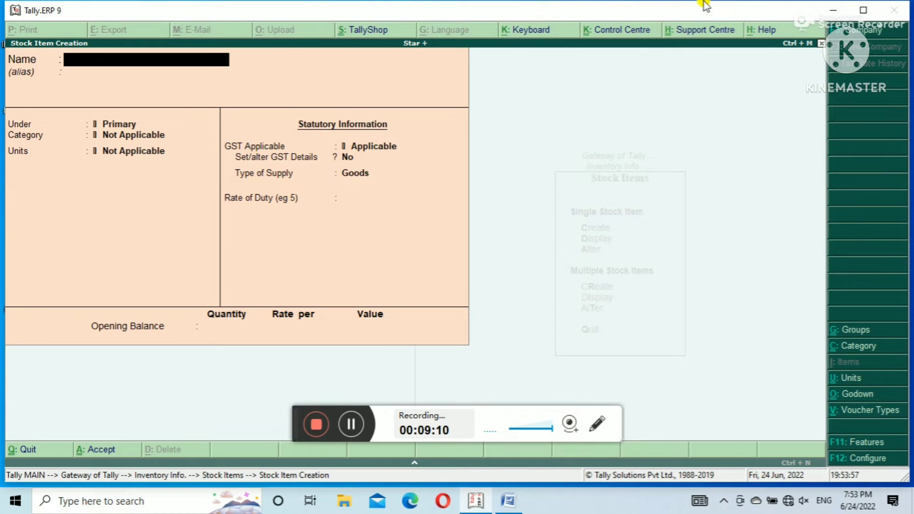
pyautogui.press('Escape')
pyautogui.press('Return')
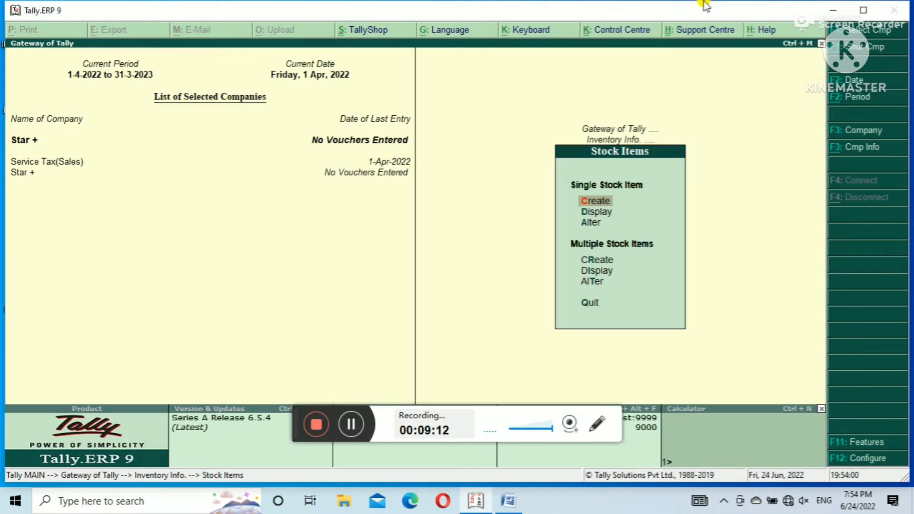
# Leave the inventory masters and open a new purchase voucher in item invoice mode
pyautogui.press('Escape')
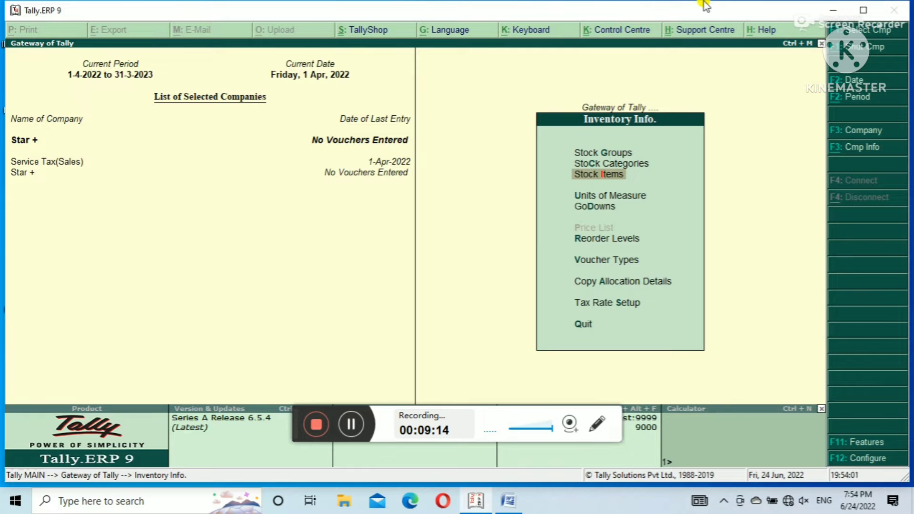
pyautogui.press('Escape')
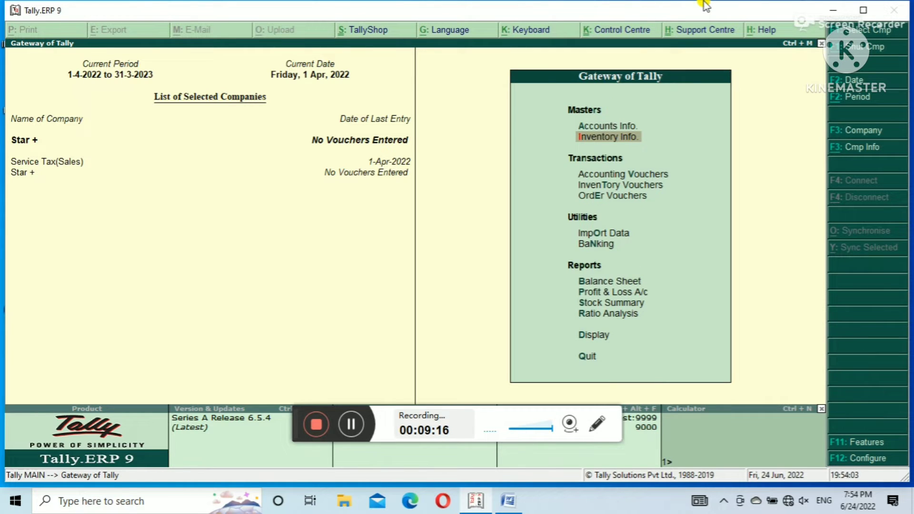
pyautogui.press('Down')
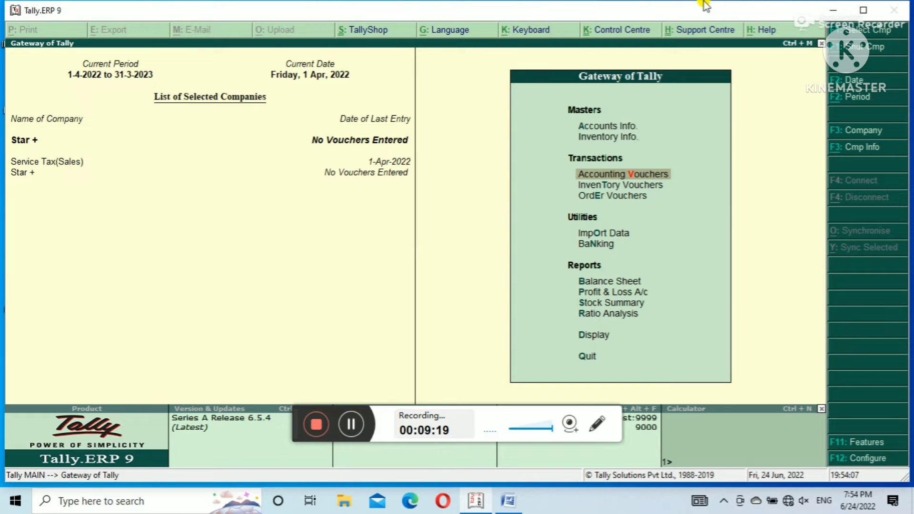
pyautogui.press('Return')
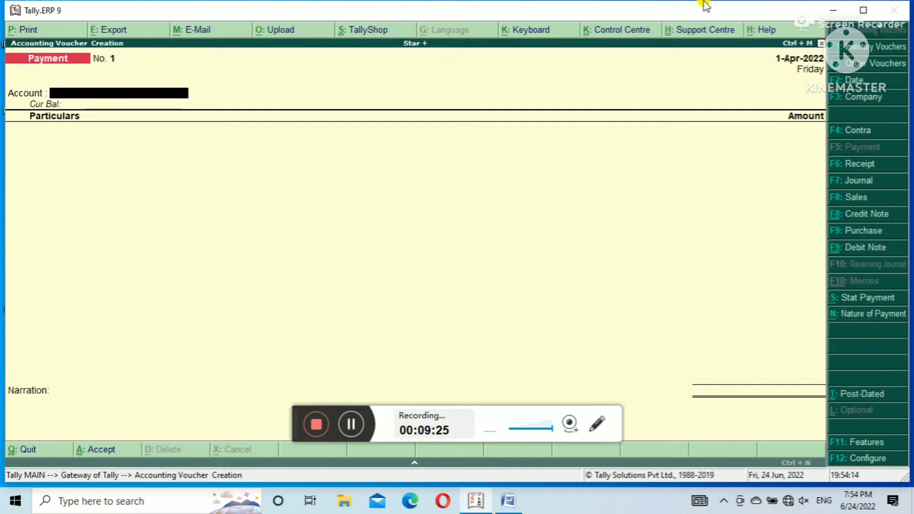
pyautogui.press('F9')
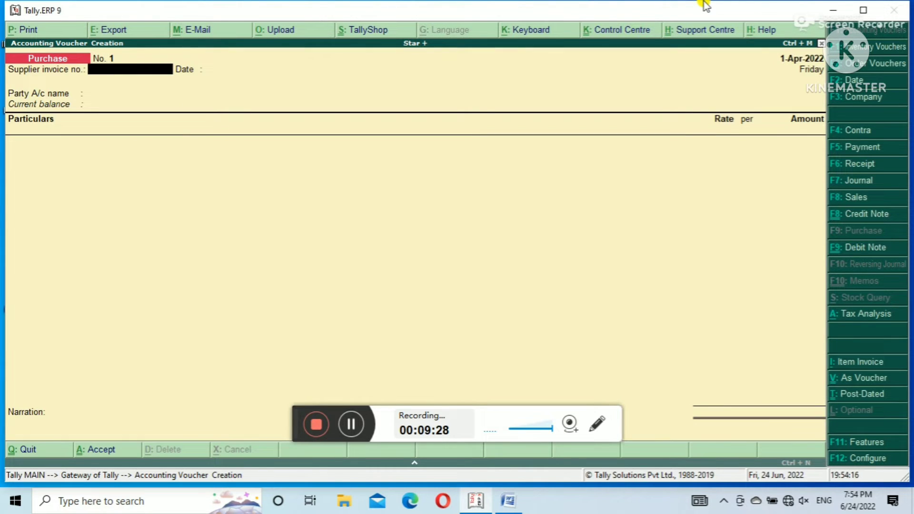
pyautogui.hotkey('ctrl', 'i')
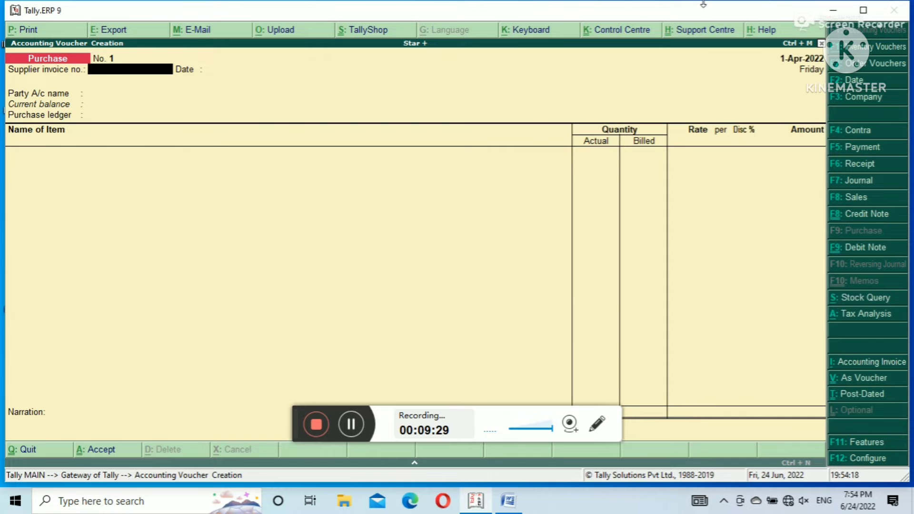
# Set the purchase voucher's supplier invoice number to 1 and keep its default date
pyautogui.write('1')
pyautogui.press('Return')
pyautogui.press('Return')
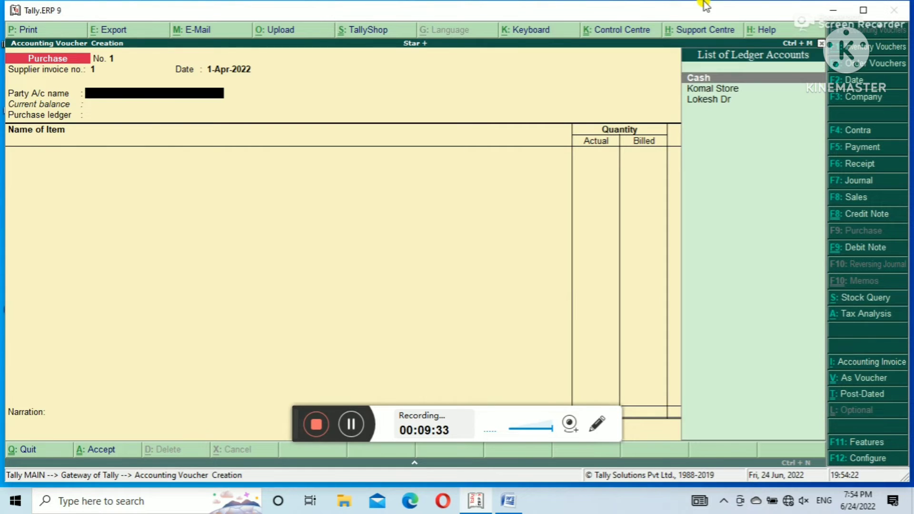
# Choose Komal Store as the party account, keep its default receipt and supplier details, and use the Purchase ledger
pyautogui.press('Down')
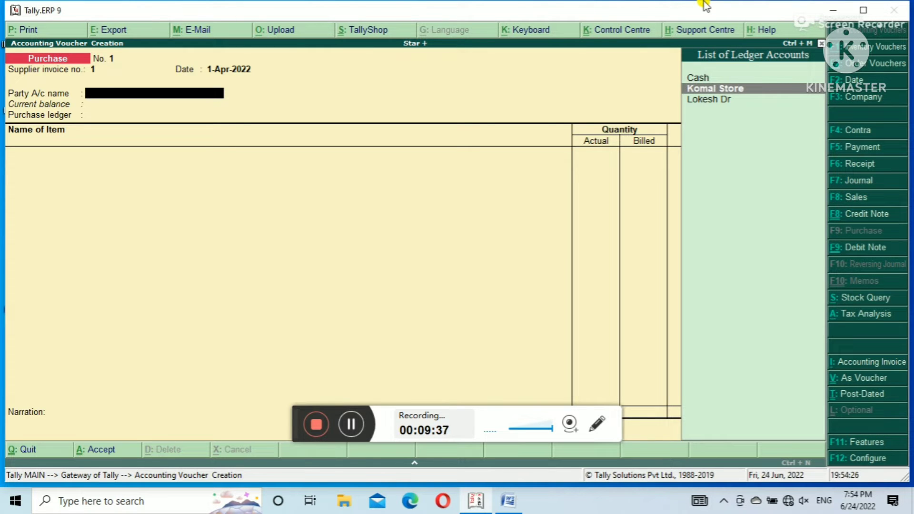
pyautogui.press('Return')
pyautogui.press('Return')
pyautogui.press('Return')
pyautogui.press('Return')
pyautogui.press('Return')
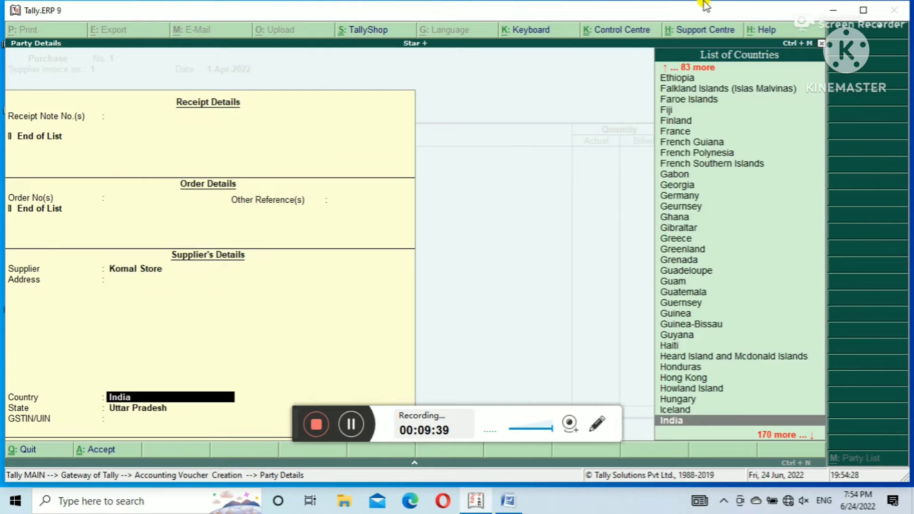
pyautogui.press('Return')
pyautogui.press('Return')
pyautogui.press('Return')
pyautogui.press('Return')
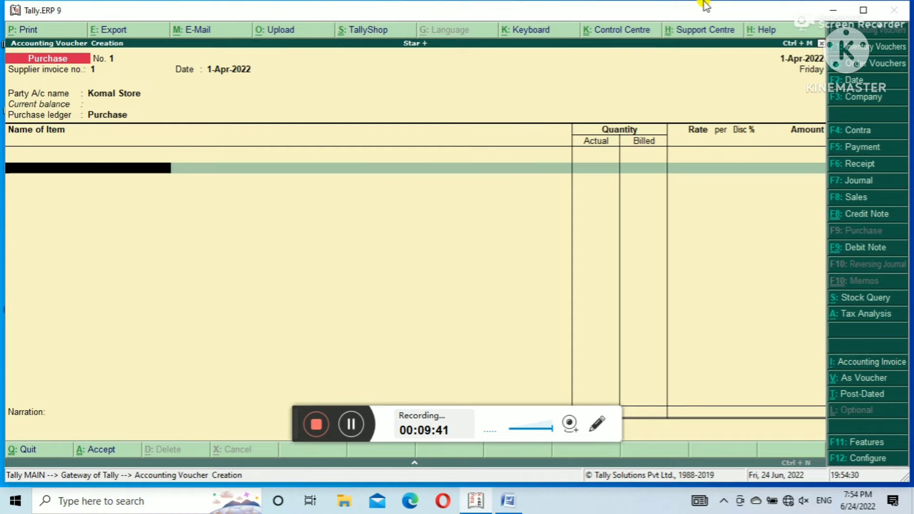
# Add the Rice stock item to the purchase, with its tracking and order numbers set to Not Applicable
pyautogui.press('space')
pyautogui.press('Down')
pyautogui.press('Down')
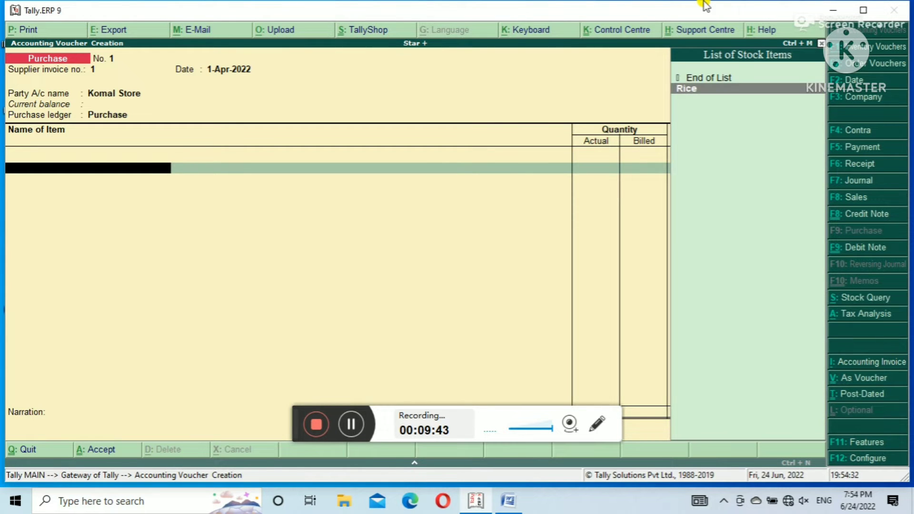
pyautogui.press('Return')
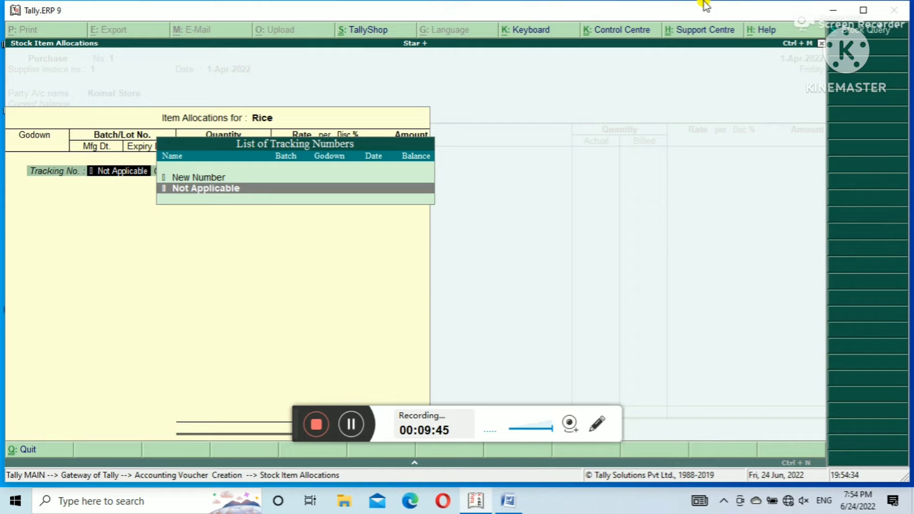
pyautogui.press('Return')
pyautogui.press('Return')
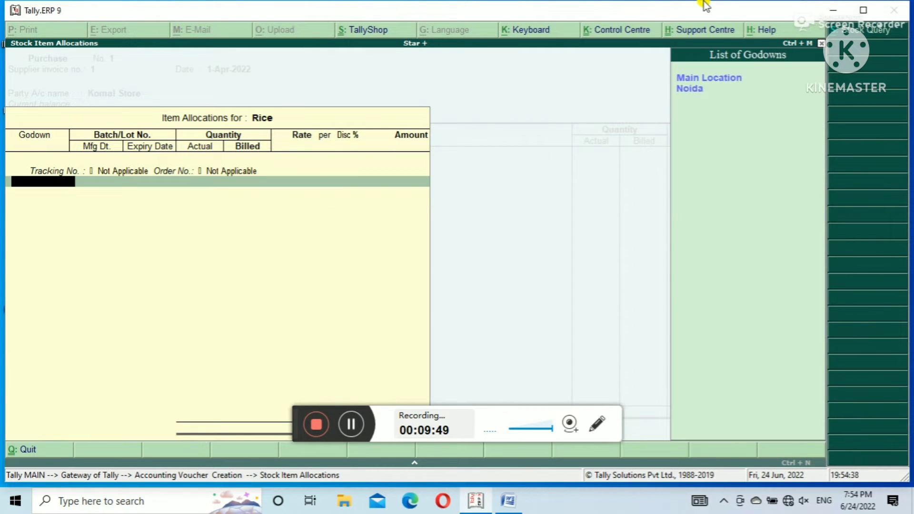
# Allocate the Rice to the Noida godown under a new batch number 45
pyautogui.press('Down')
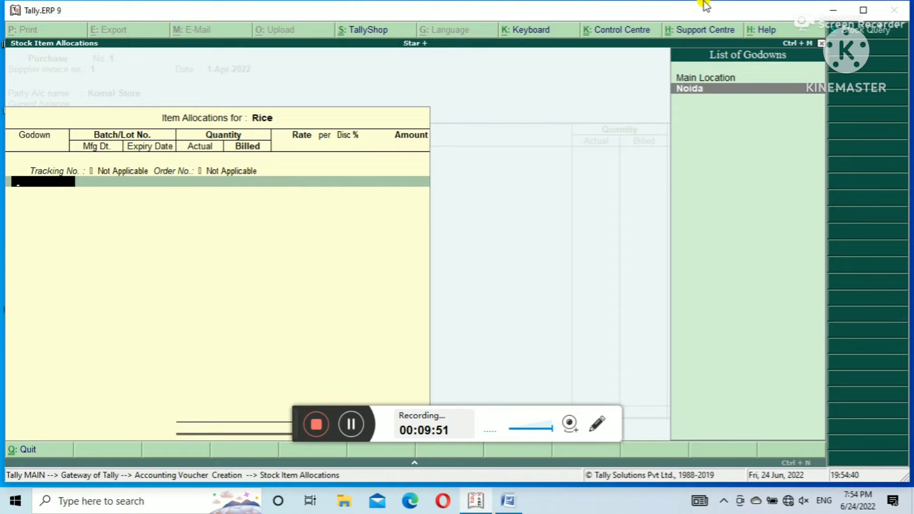
pyautogui.press('Return')
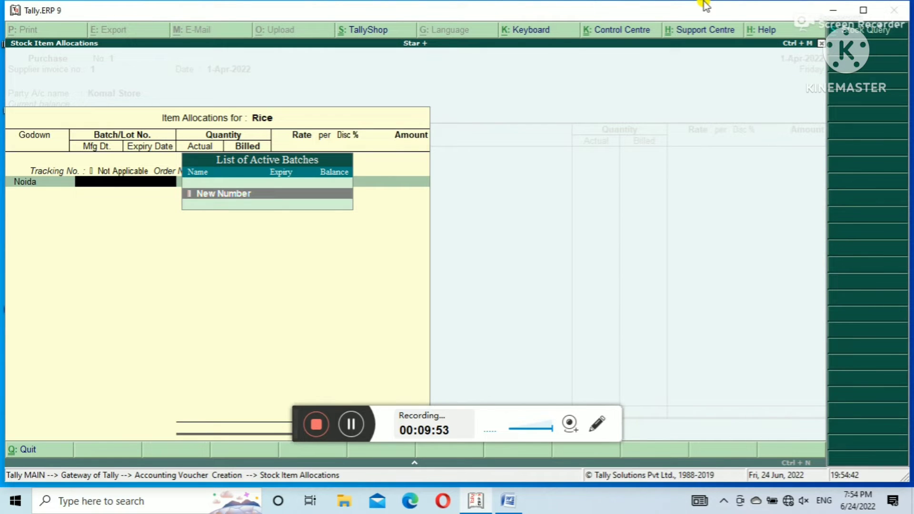
pyautogui.press('Return')
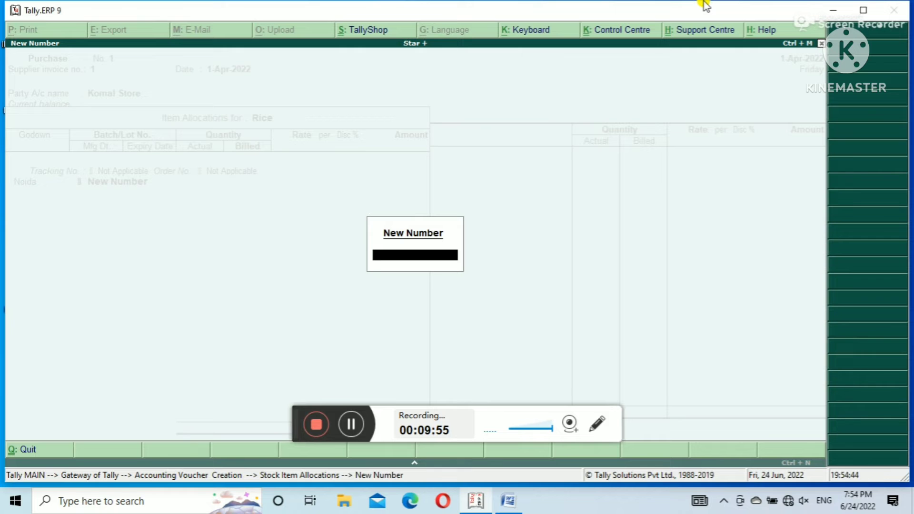
pyautogui.write('45')
pyautogui.press('Return')
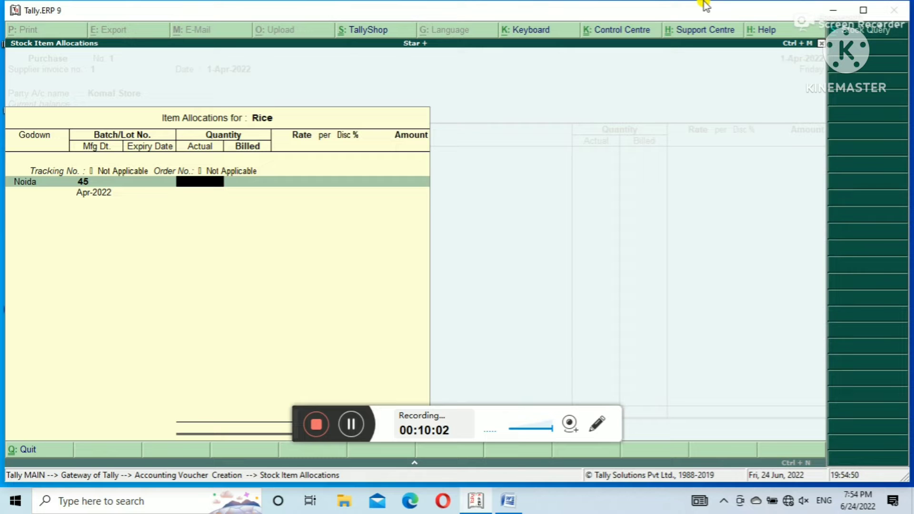
# Enter an actual and billed quantity of 50 kg of Rice at a rate of 25 per kg, without discount
pyautogui.write('50')
pyautogui.press('Return')
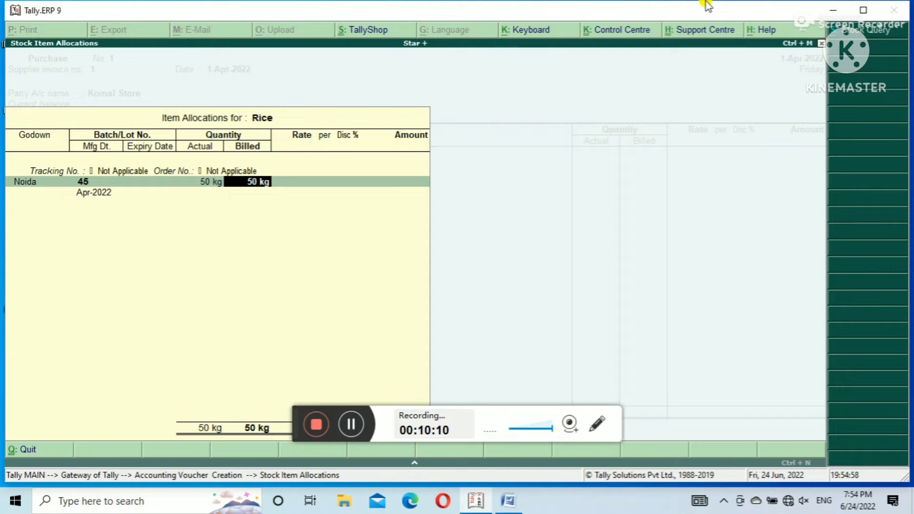
pyautogui.press('Return')
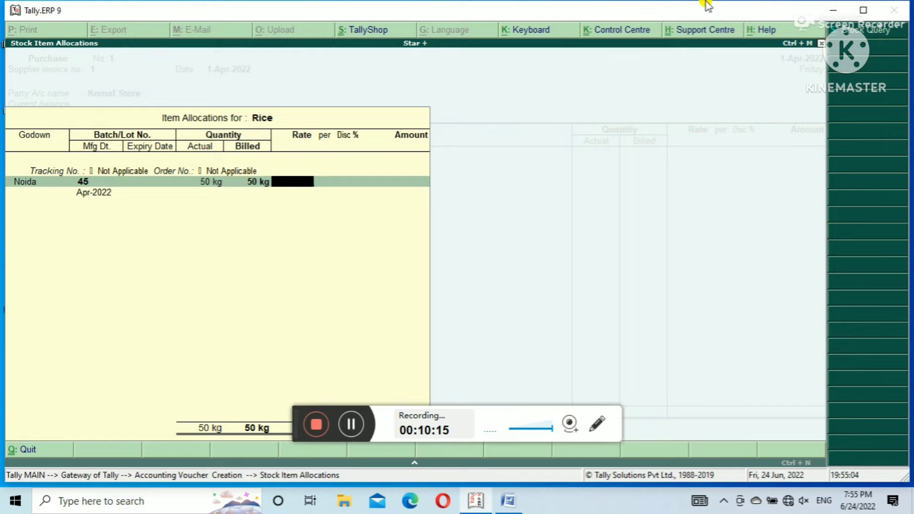
pyautogui.write('25')
pyautogui.press('Return')
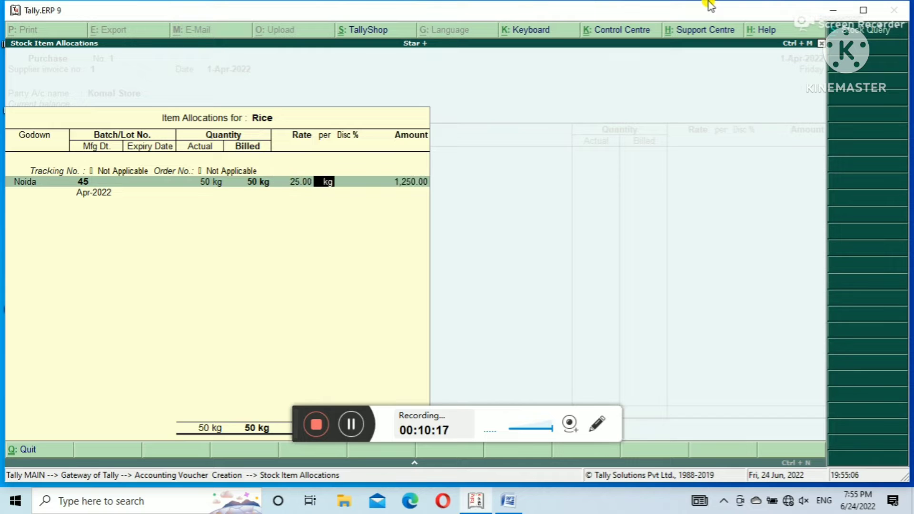
pyautogui.press('Return')
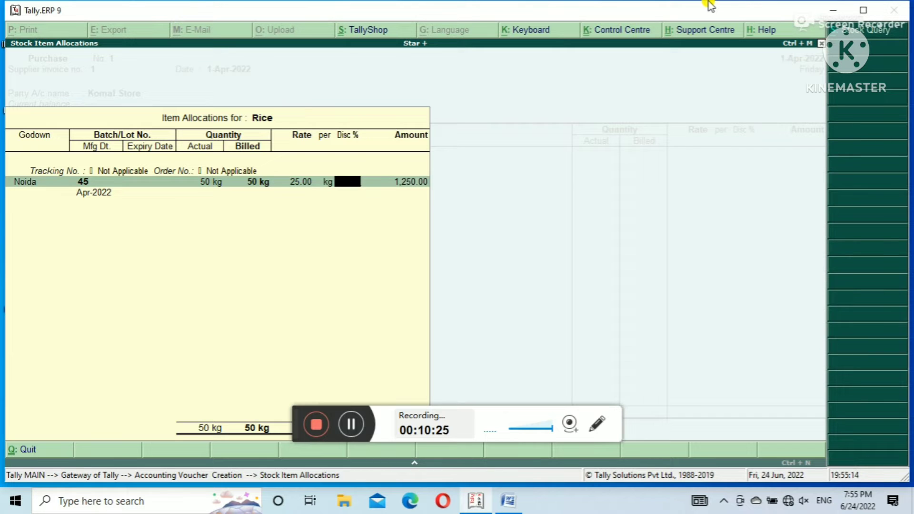
pyautogui.press('Return')
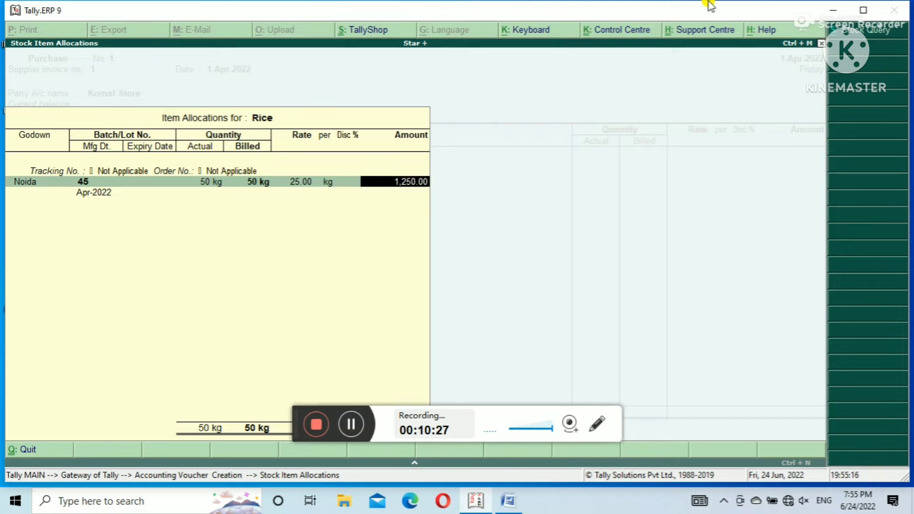
pyautogui.press('Return')
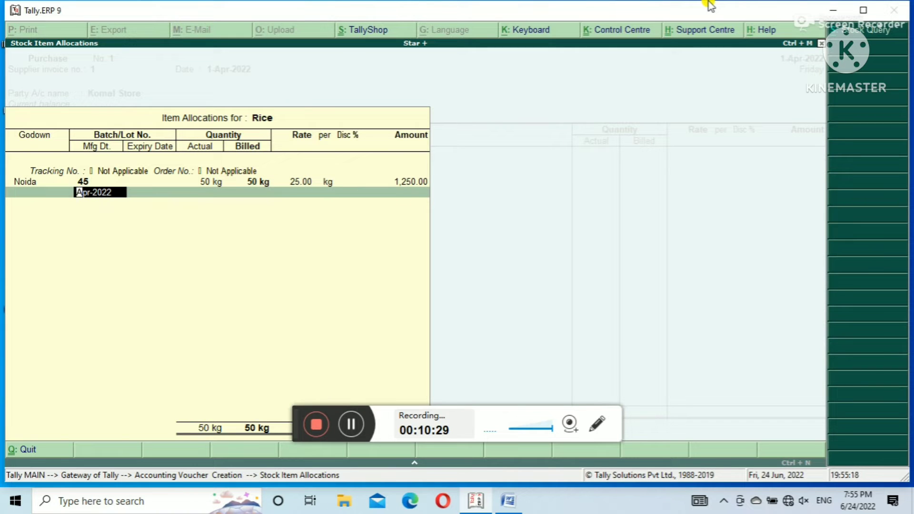
# Keep the batch's Apr-2022 manufacturing date, set its expiry to 90 days, and finish the Rice allocation and item list
pyautogui.press('Return')
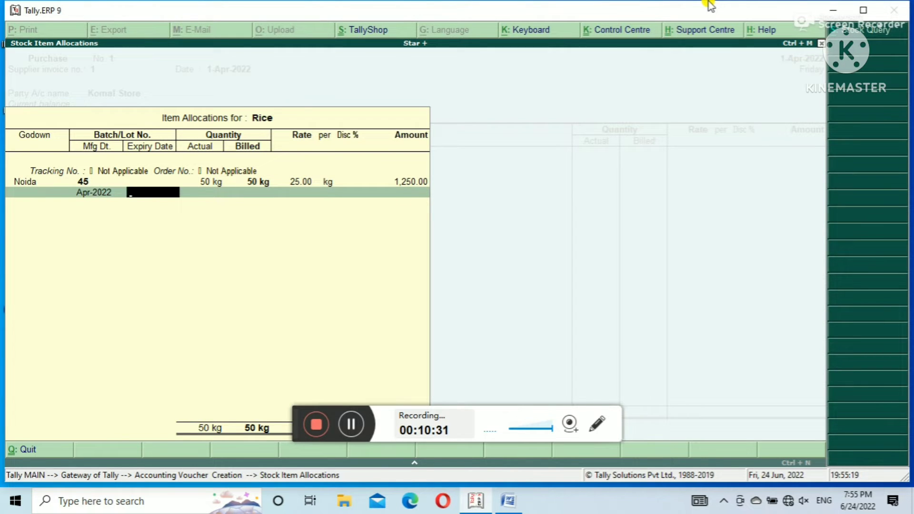
pyautogui.write('90')
pyautogui.press('Return')
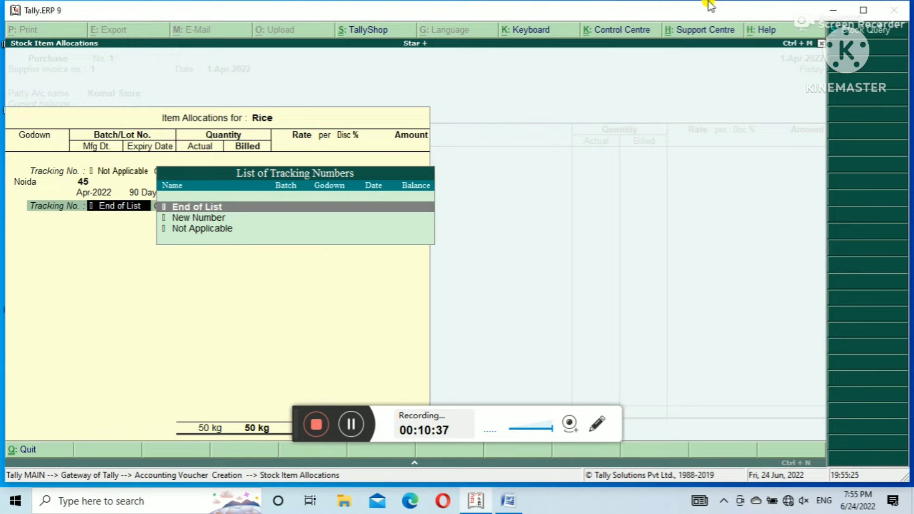
pyautogui.press('Return')
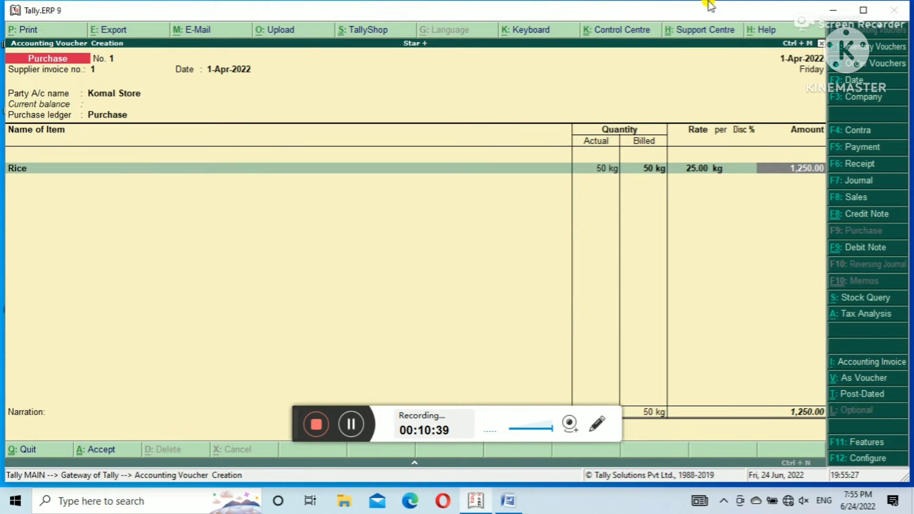
pyautogui.press('Return')
pyautogui.press('Return')
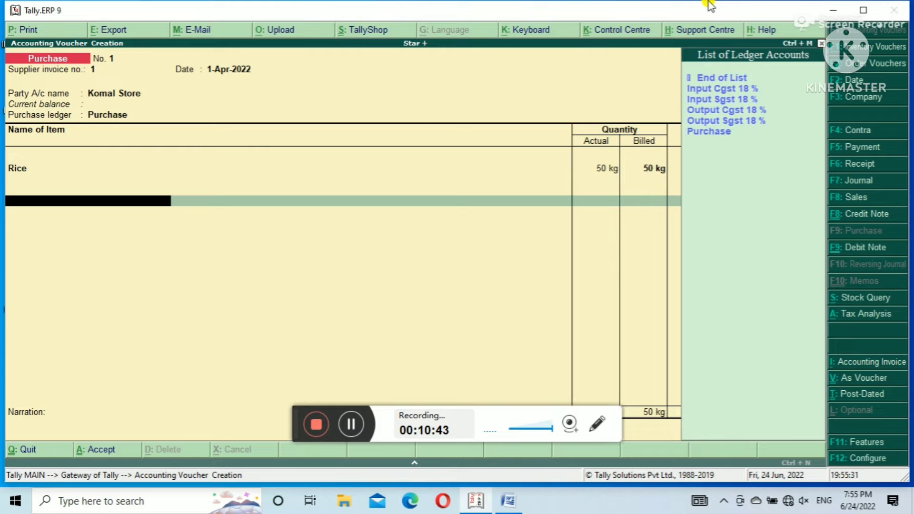
# Add the Input Cgst 18 % and Input Sgst 18 % tax ledgers to the purchase voucher
pyautogui.press('Down')
pyautogui.press('Down')
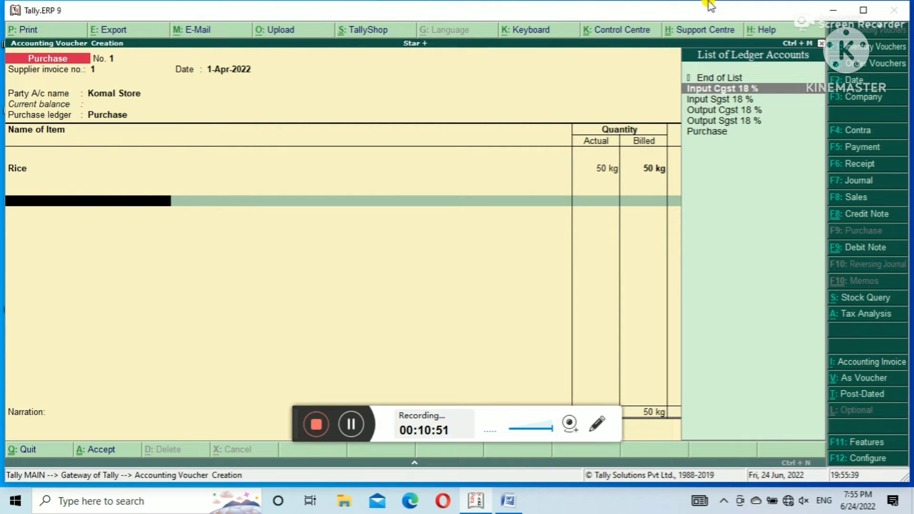
pyautogui.press('Return')
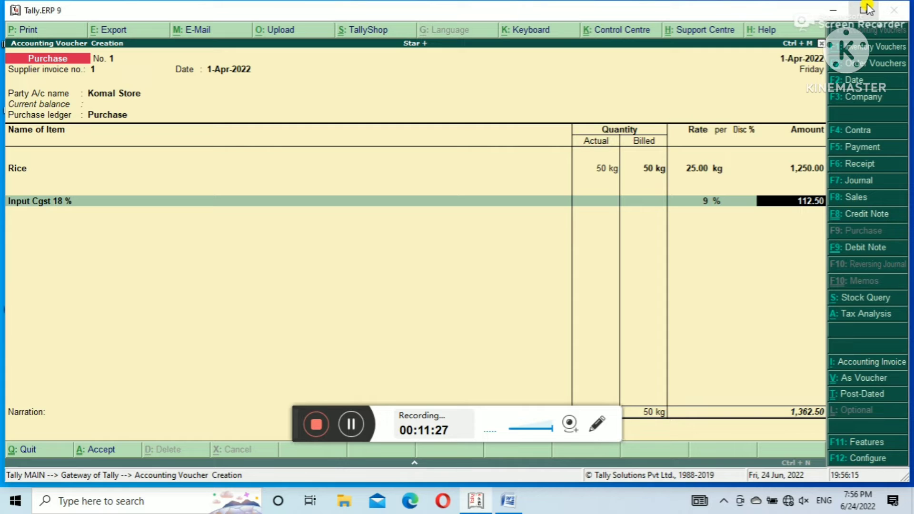
pyautogui.press('Return')
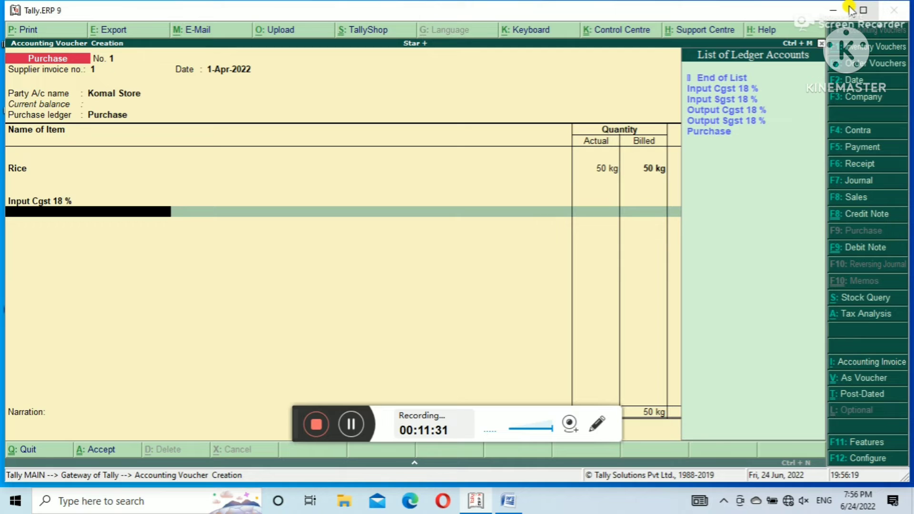
pyautogui.press('Down')
pyautogui.press('Down')
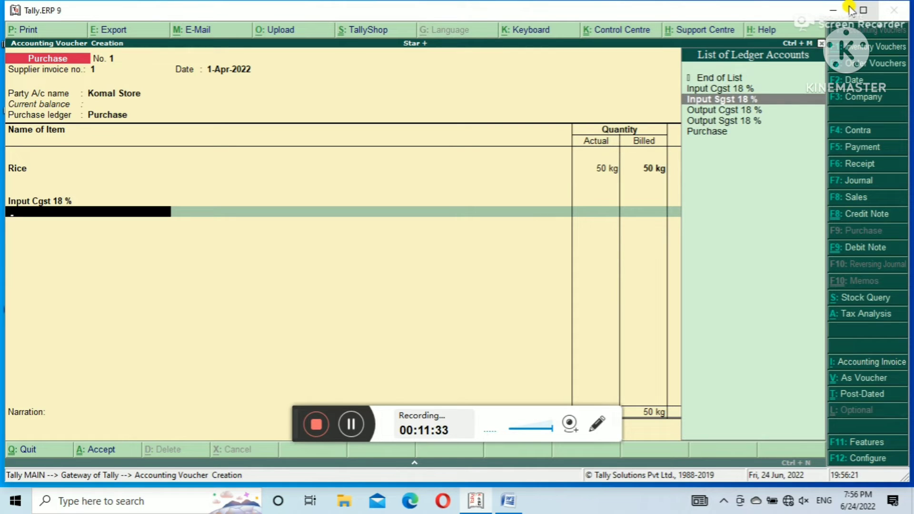
pyautogui.press('Return')
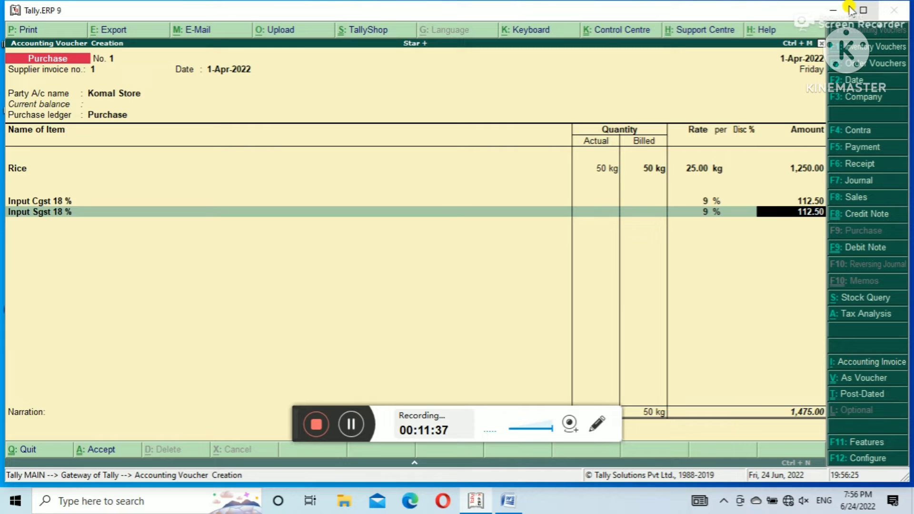
pyautogui.press('Return')
# Finish the ledger list, leave the narration empty and save the purchase voucher
pyautogui.press('Return')
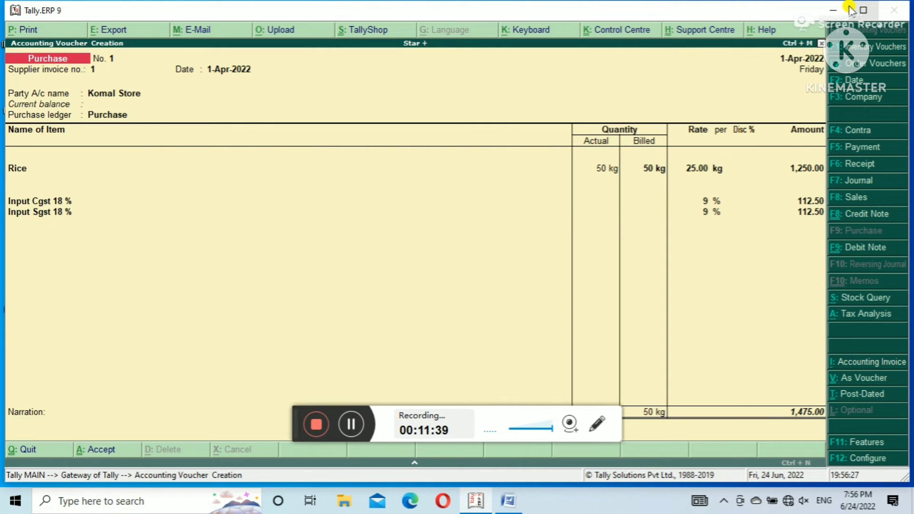
pyautogui.press('Return')
pyautogui.press('Return')
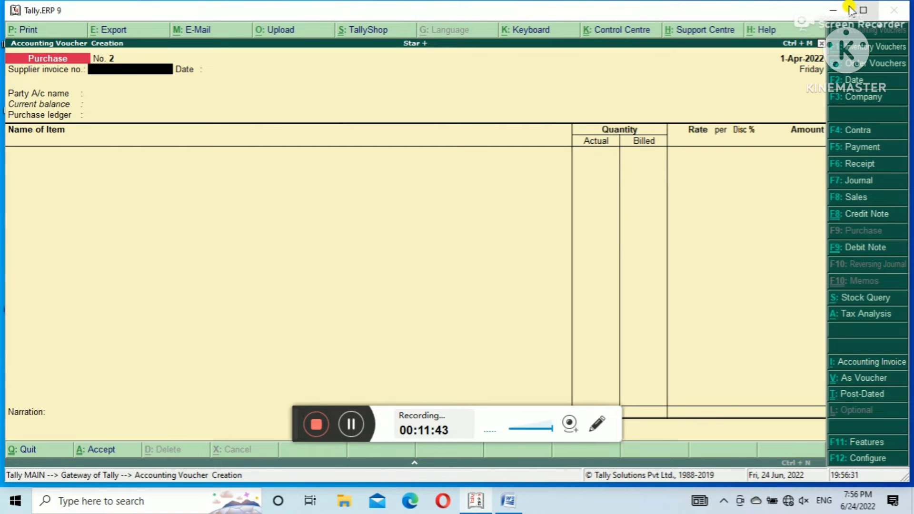
# Start a payment voucher and set Cash as its account
pyautogui.press('F5')
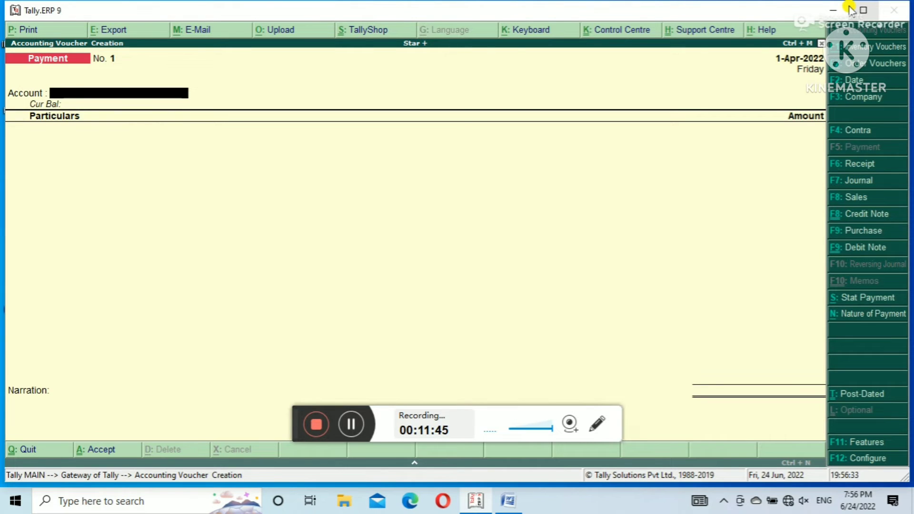
pyautogui.press('space')
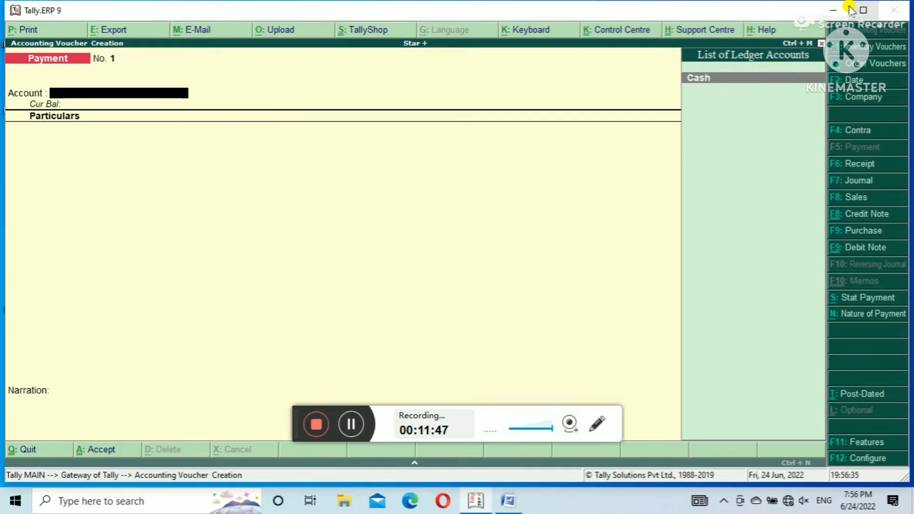
pyautogui.press('Return')
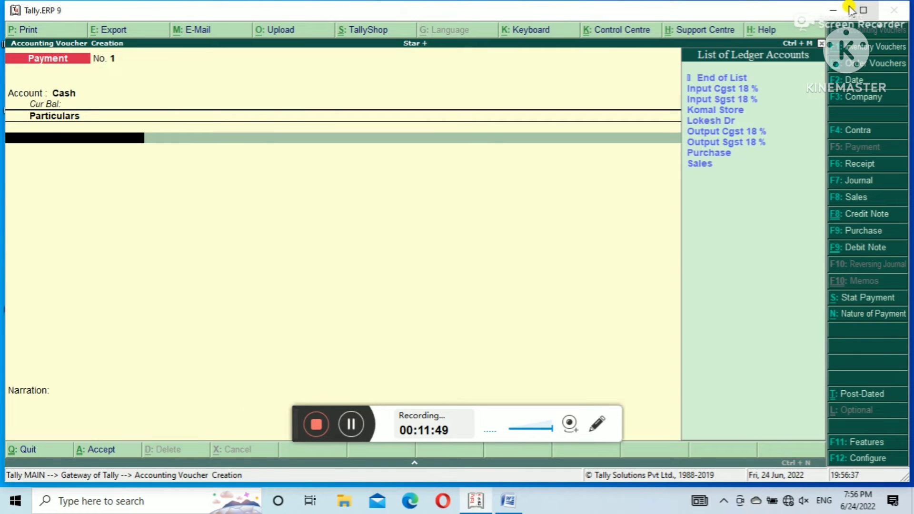
# Enter Komal Store as the paid party in the payment voucher, with an amount of 1475
pyautogui.press('Down')
pyautogui.press('Down')
pyautogui.press('Down')
pyautogui.press('Down')
pyautogui.press('Down')
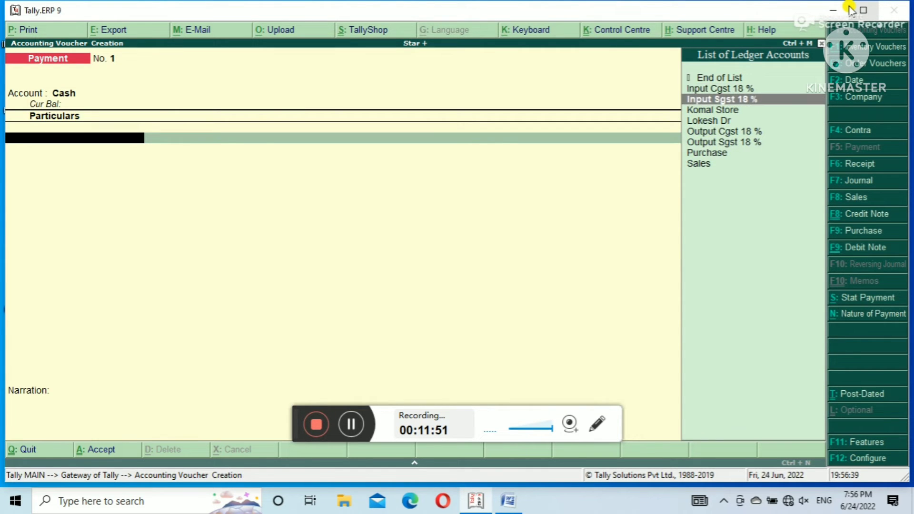
pyautogui.press('Up')
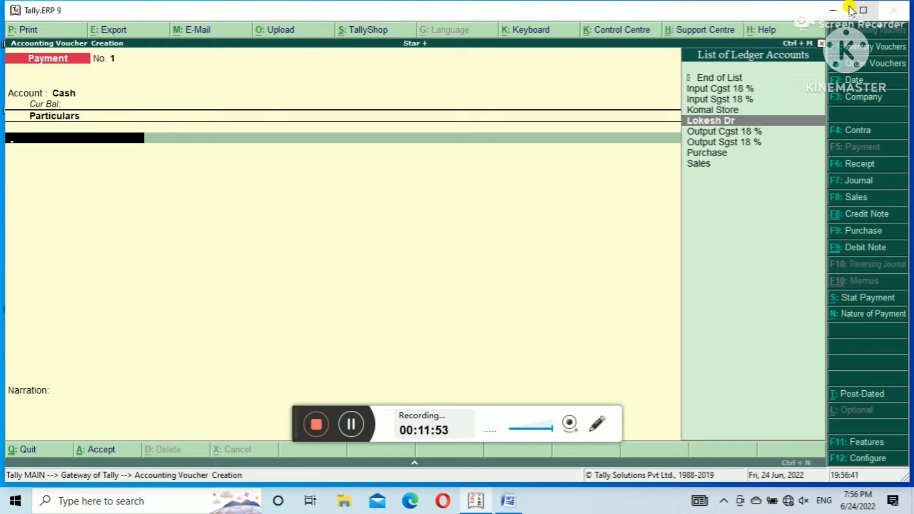
pyautogui.press('Up')
pyautogui.press('Up')
pyautogui.press('Down')
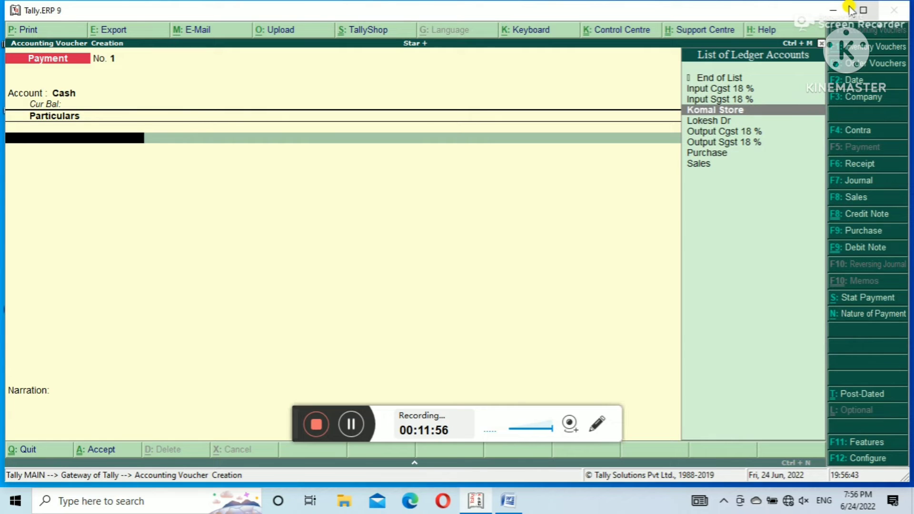
pyautogui.press('Return')
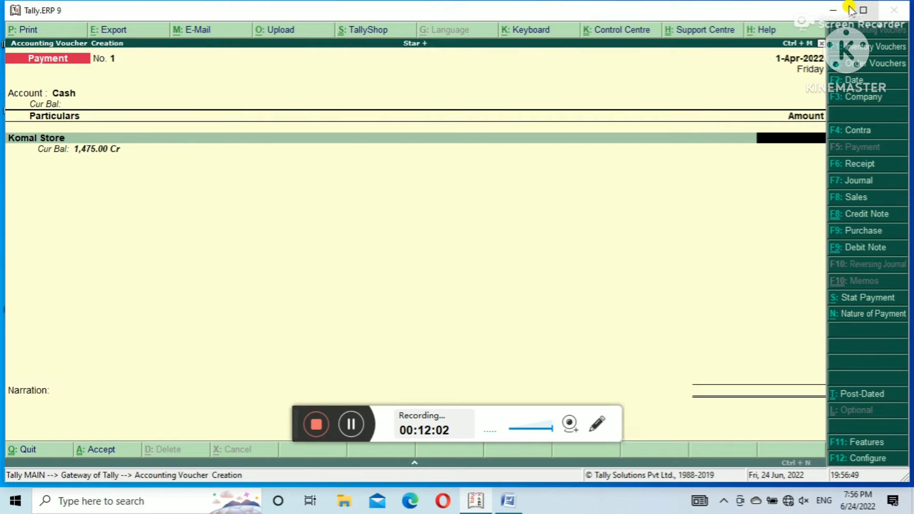
pyautogui.write('1475')
pyautogui.press('Return')
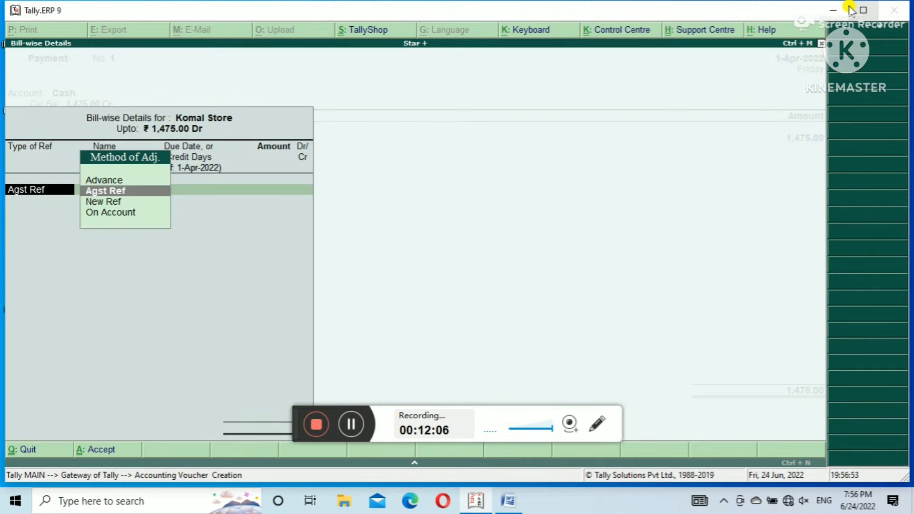
# Allocate the Komal Store payment as On Account, leave the narration empty and save the voucher
pyautogui.press('Down')
pyautogui.press('Down')
pyautogui.press('Return')
pyautogui.press('Return')
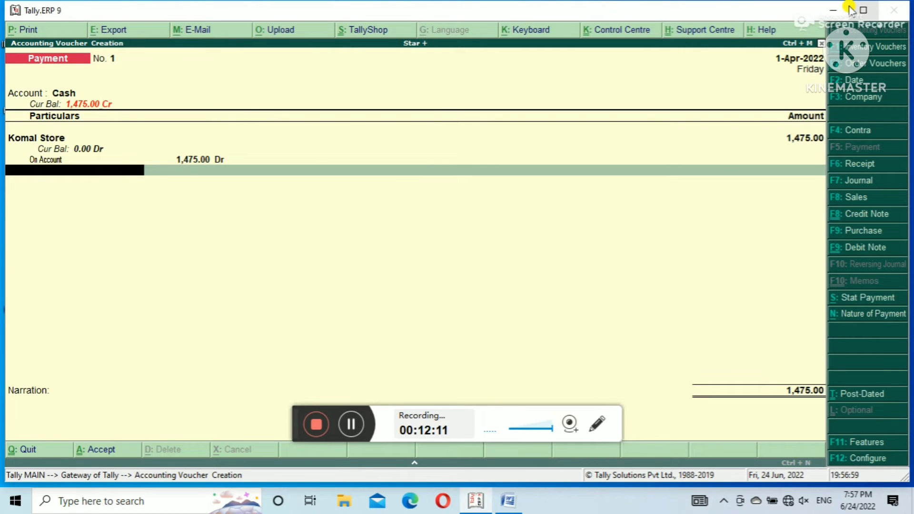
pyautogui.press('Return')
pyautogui.press('Return')
pyautogui.press('Return')
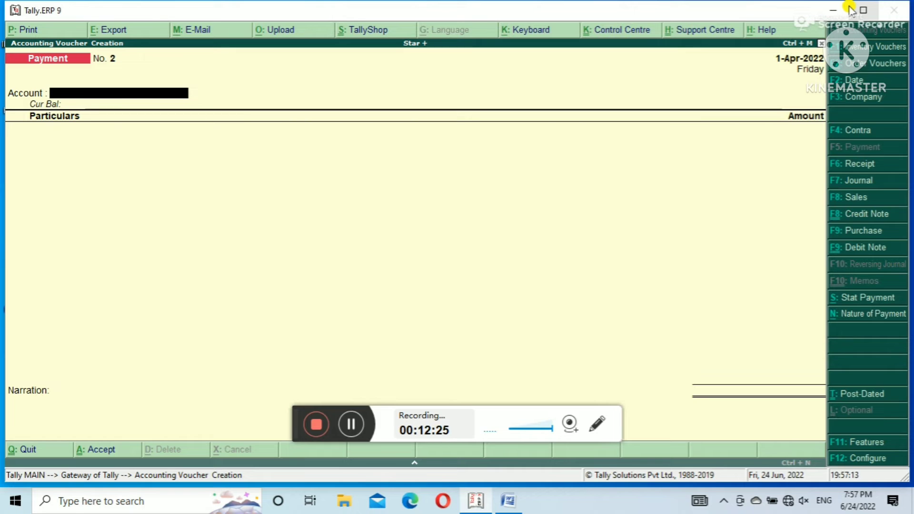
# Start a sales voucher with reference number 1 and choose the customer's debtor ledger as the party account
pyautogui.press('F8')
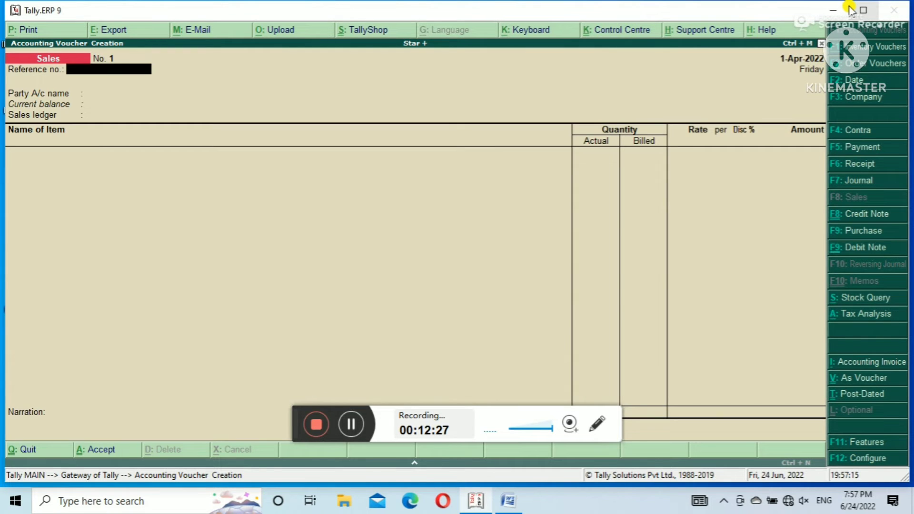
pyautogui.write('1')
pyautogui.press('Return')
pyautogui.press('Return')
pyautogui.press('Escape')
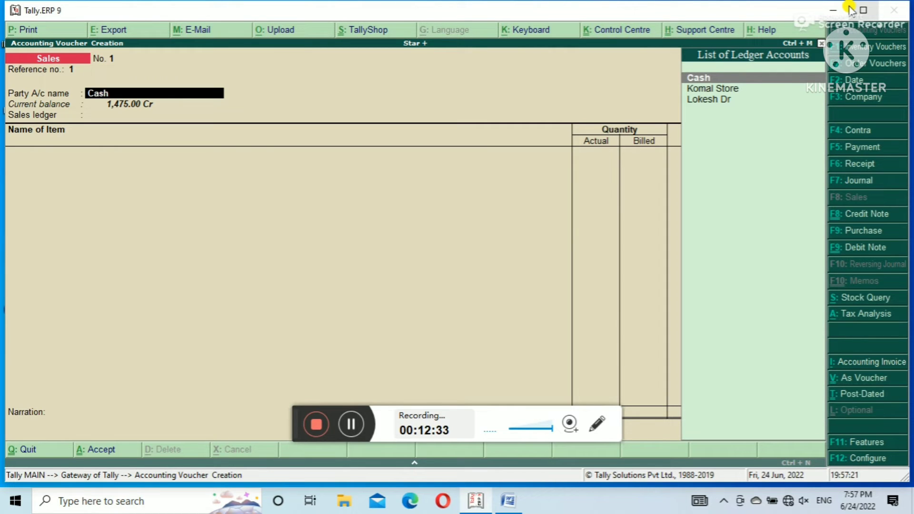
pyautogui.press('Down')
pyautogui.press('Down')
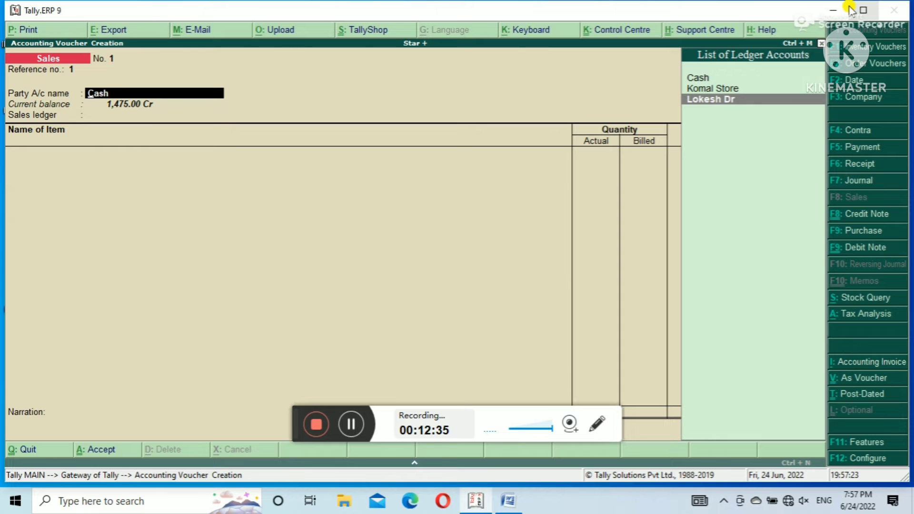
pyautogui.press('Return')
# Leave the despatch and order details blank and accept the default buyer's details
pyautogui.press('Return')
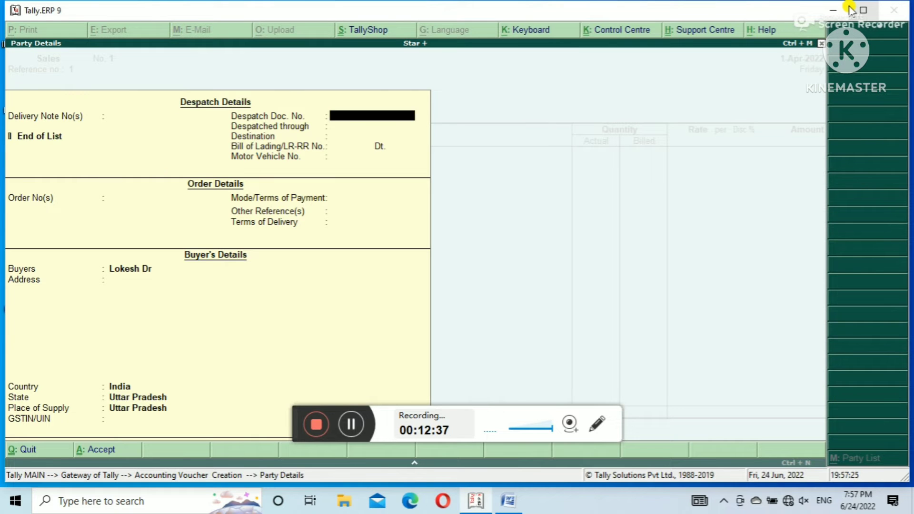
pyautogui.press('Return')
pyautogui.press('Return')
pyautogui.press('Return')
pyautogui.press('Return')
pyautogui.press('Return')
pyautogui.press('Return')
pyautogui.press('Return')
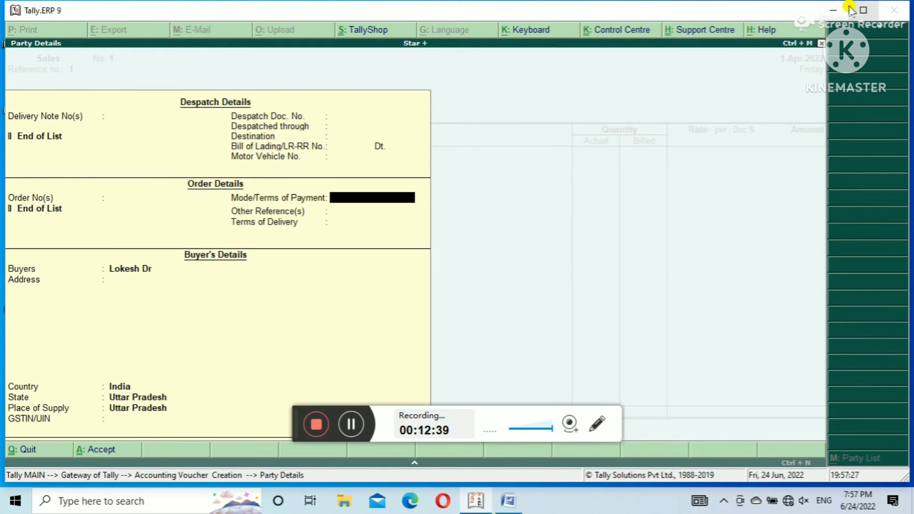
pyautogui.press('Return')
pyautogui.press('Return')
pyautogui.press('Return')
pyautogui.press('Return')
pyautogui.press('Return')
pyautogui.press('Return')
pyautogui.press('Return')
pyautogui.press('Return')
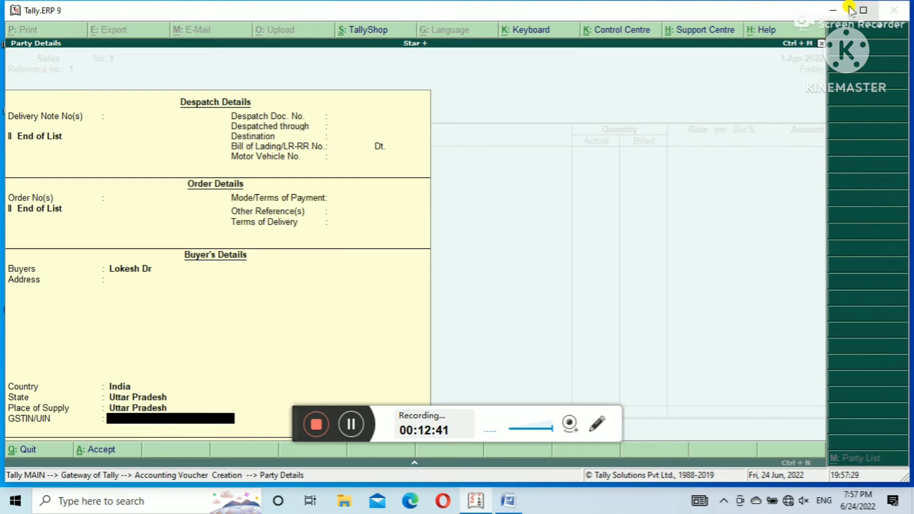
pyautogui.press('Return')
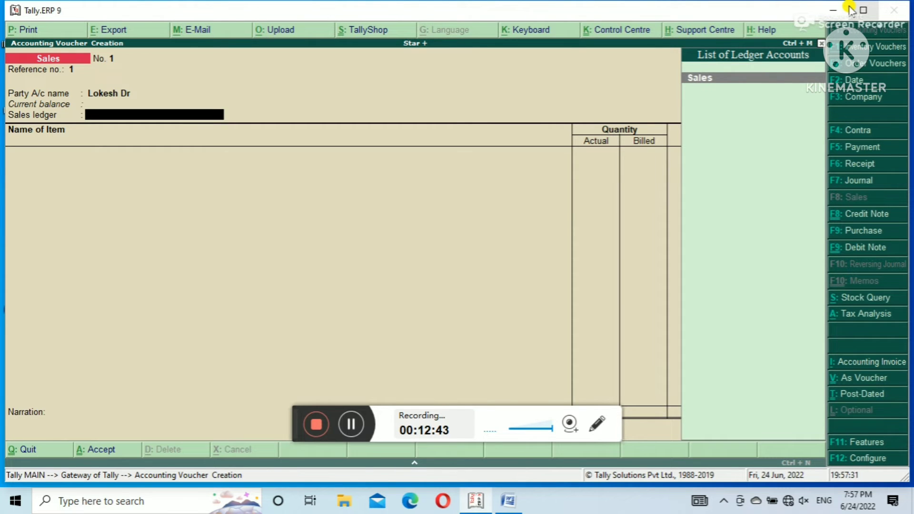
# Choose the Sales ledger and add Rice as the stock item of the sales voucher
pyautogui.press('Return')
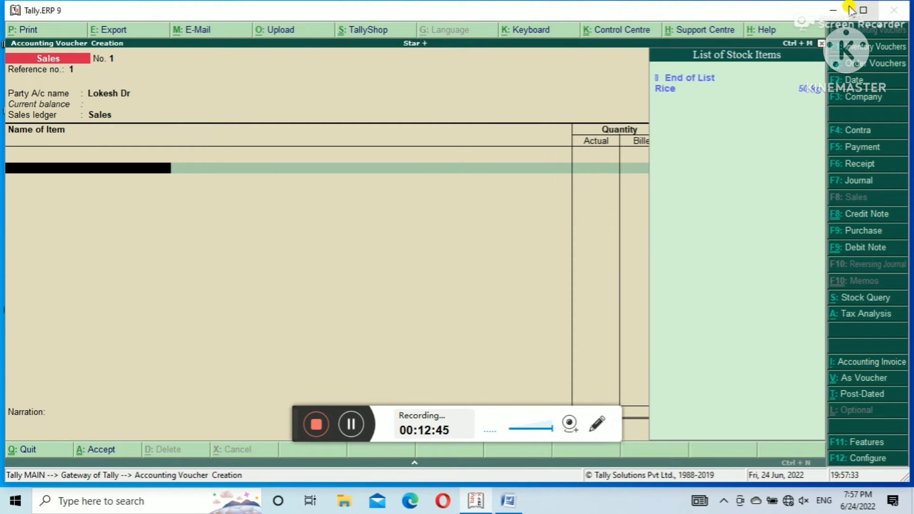
pyautogui.press('Down')
pyautogui.press('Return')
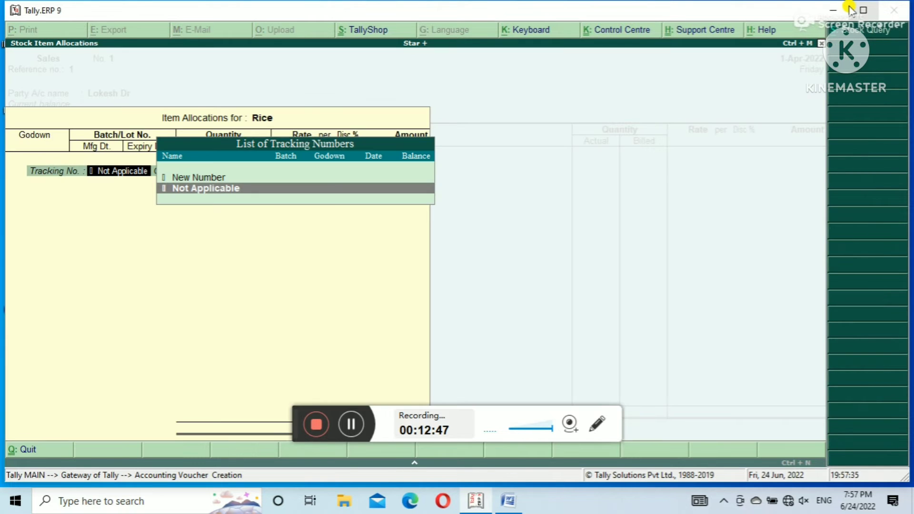
# Allocate the Rice without tracking or order number to the Noida godown and its existing batch 45
pyautogui.press('Return')
pyautogui.press('Return')
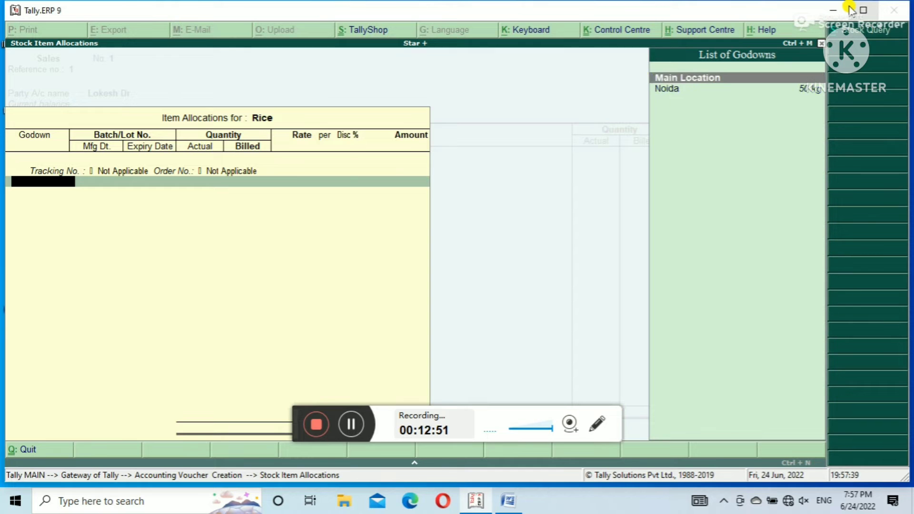
pyautogui.press('Down')
pyautogui.press('Return')
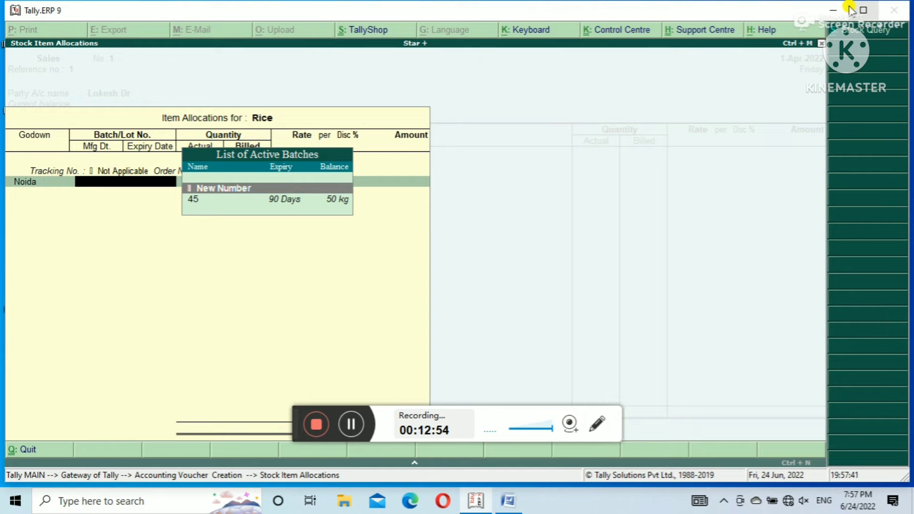
pyautogui.press('Down')
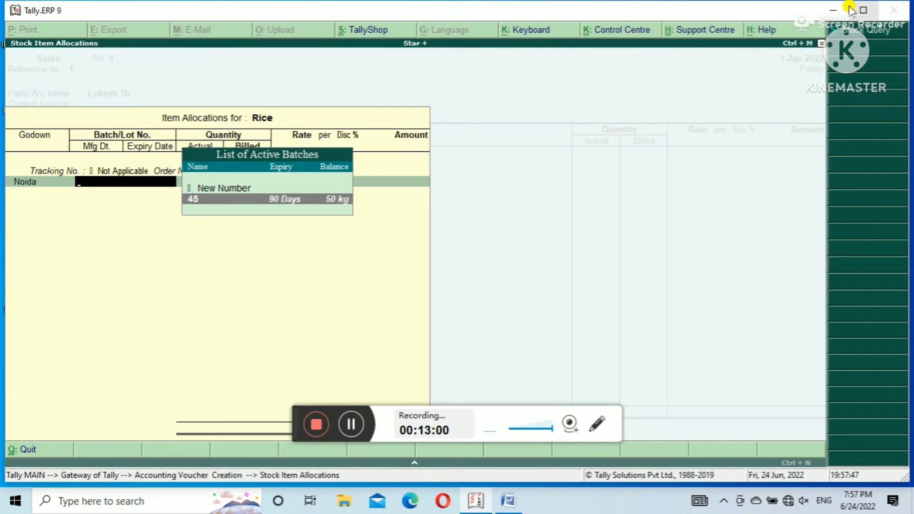
pyautogui.press('Return')
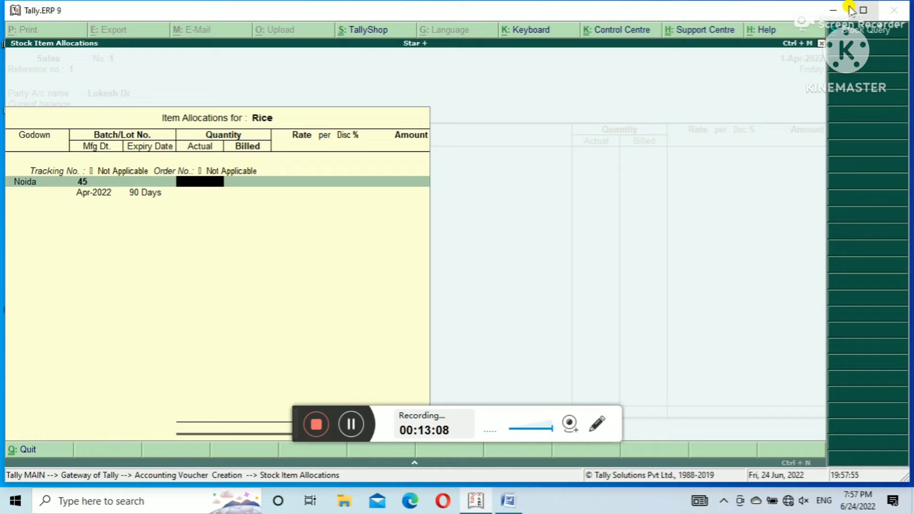
# Enter an actual and billed quantity of 45 kg of Rice at a rate of 35 per kg, without discount
pyautogui.write('45')
pyautogui.press('Return')
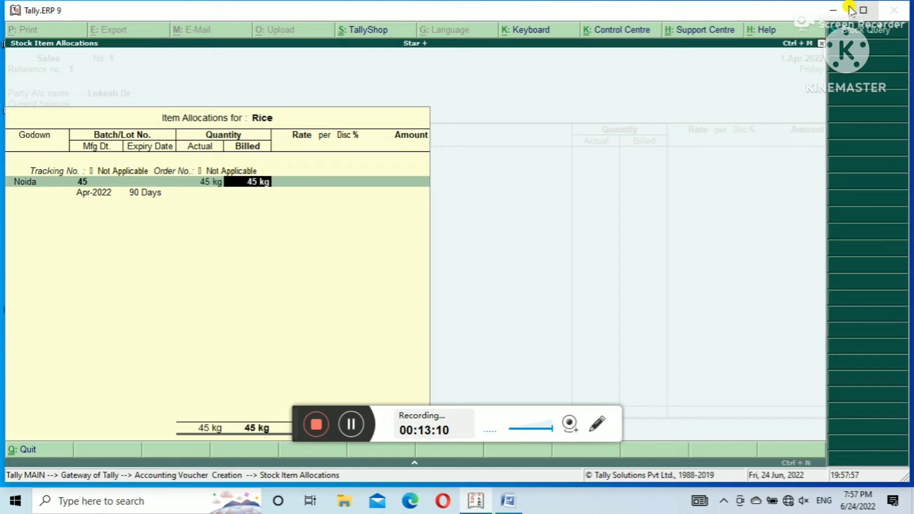
pyautogui.press('Return')
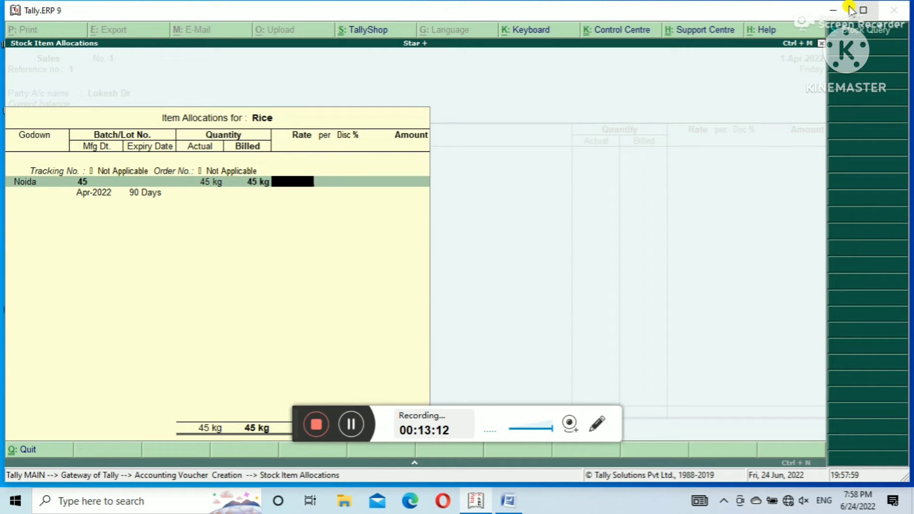
pyautogui.write('35')
pyautogui.press('Return')
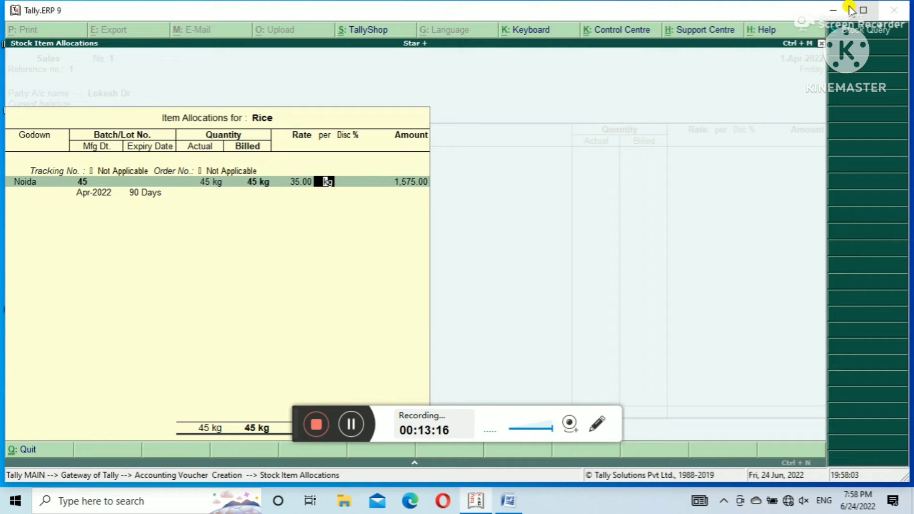
pyautogui.press('Return')
pyautogui.press('Return')
# Accept the amount, manufacturing date and expiry of the Rice batch, and finish the sales item list
pyautogui.press('Return')
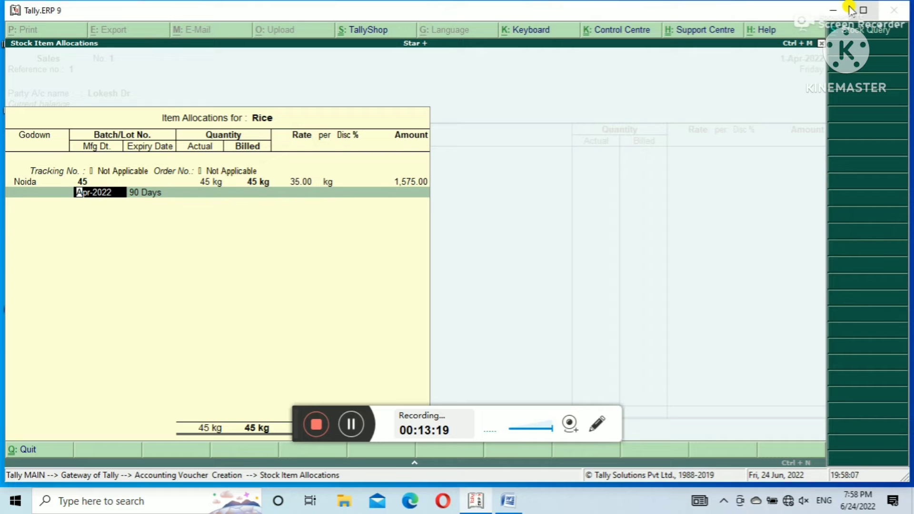
pyautogui.press('Return')
pyautogui.press('Return')
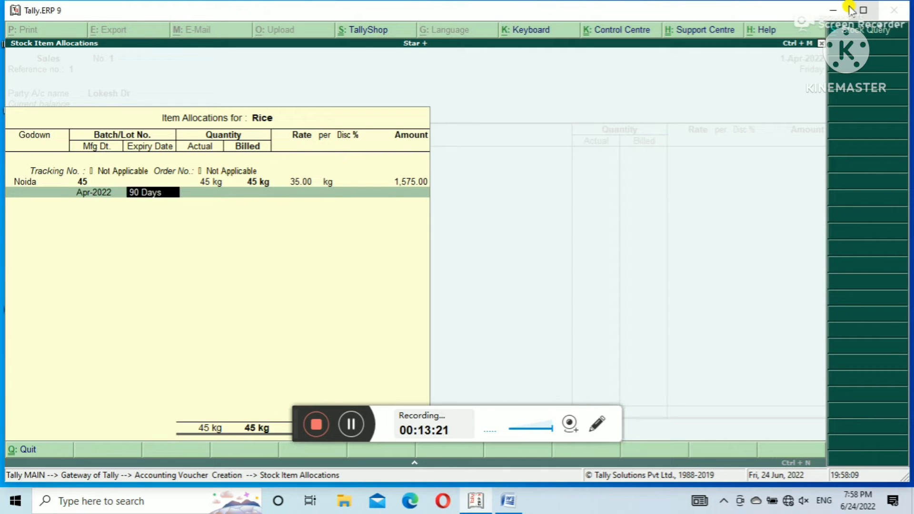
pyautogui.press('Return')
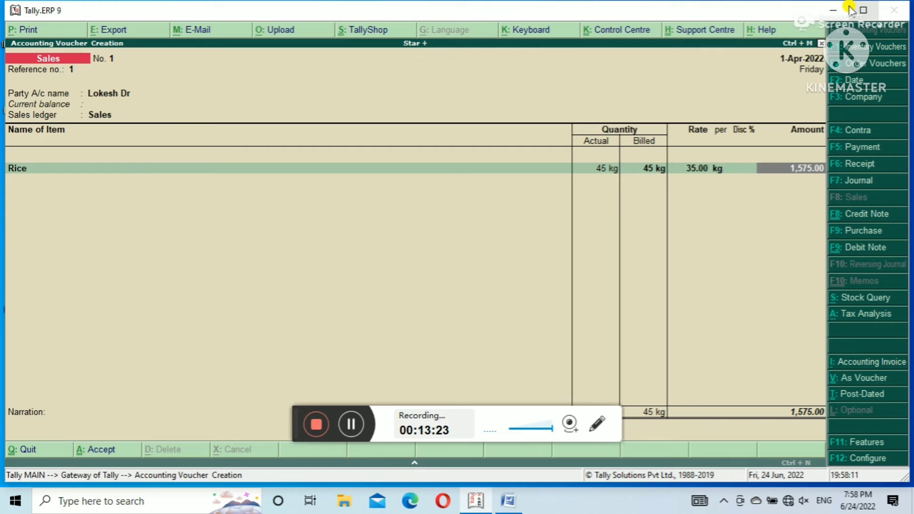
pyautogui.press('Return')
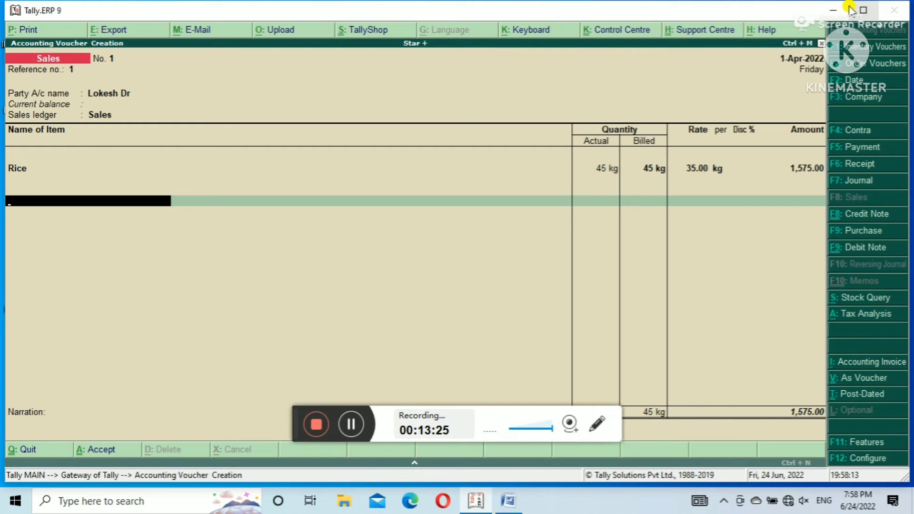
# Add the Output Cgst 18 % ledger to the sales voucher and accept its calculated 9 % tax amount
pyautogui.press('Return')
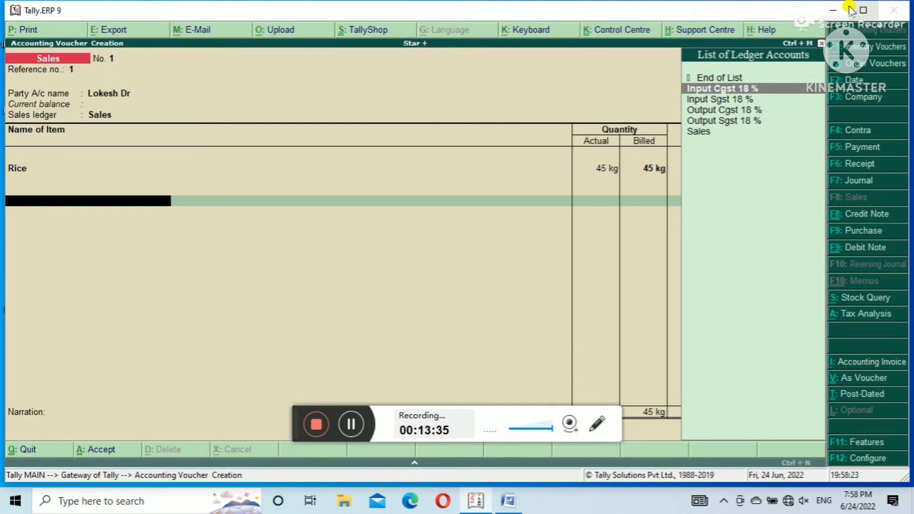
pyautogui.press('Down')
pyautogui.press('Down')
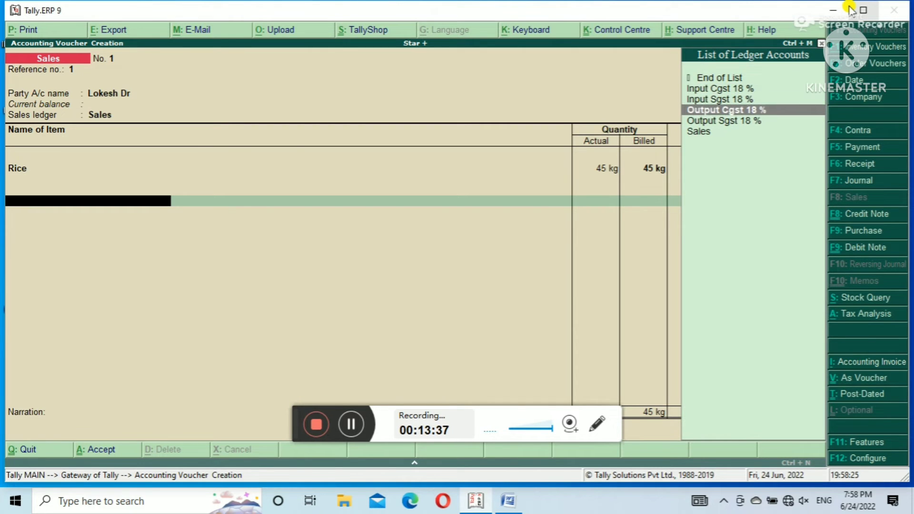
pyautogui.press('Return')
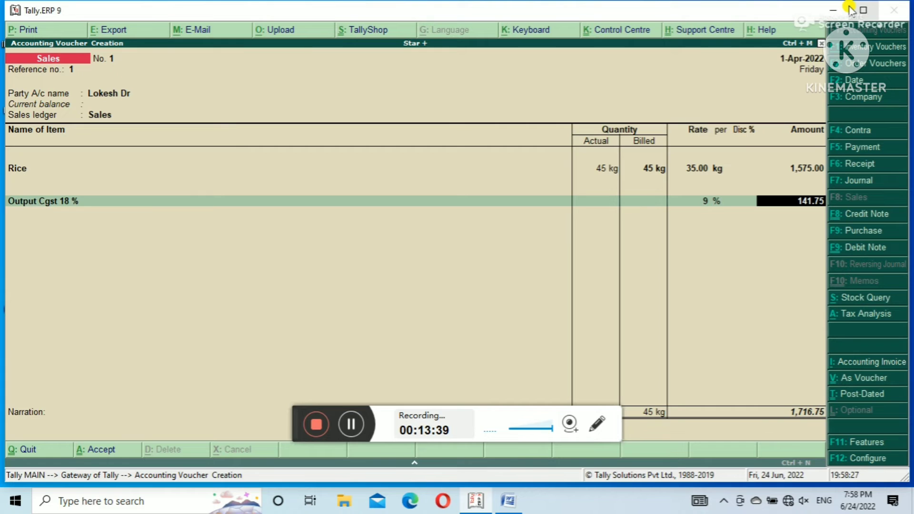
pyautogui.press('Return')
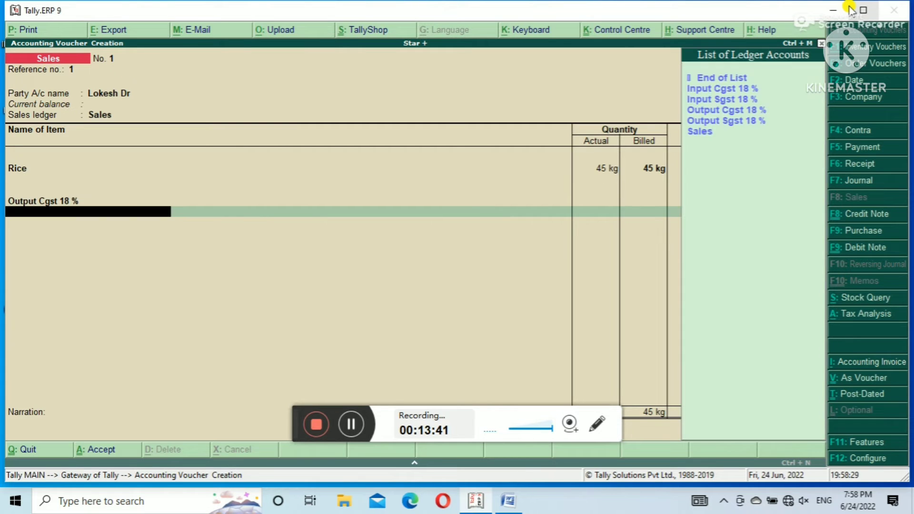
# Add the Output Sgst 18 % ledger with its calculated 9 % tax amount and save the sales voucher without narration
pyautogui.press('Down')
pyautogui.press('Down')
pyautogui.press('Down')
pyautogui.press('Down')
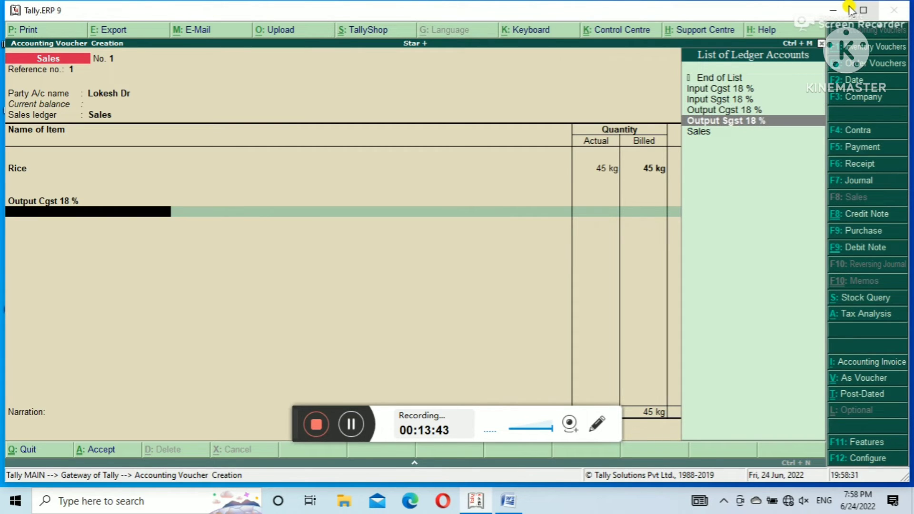
pyautogui.press('Return')
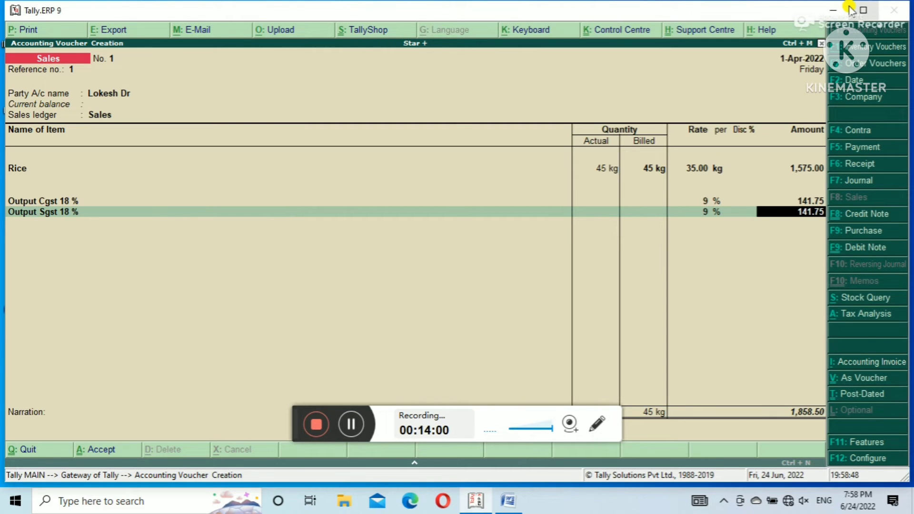
pyautogui.press('Return')
pyautogui.press('Return')
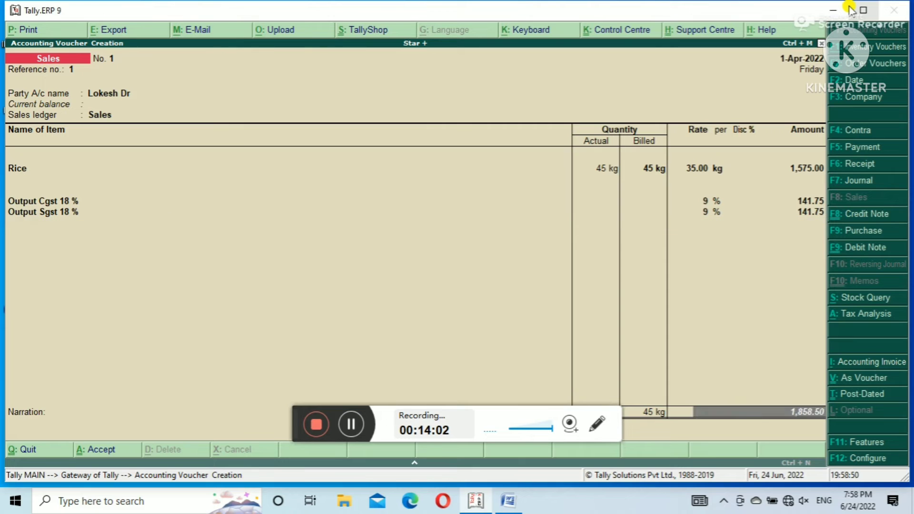
pyautogui.press('Return')
pyautogui.press('Return')
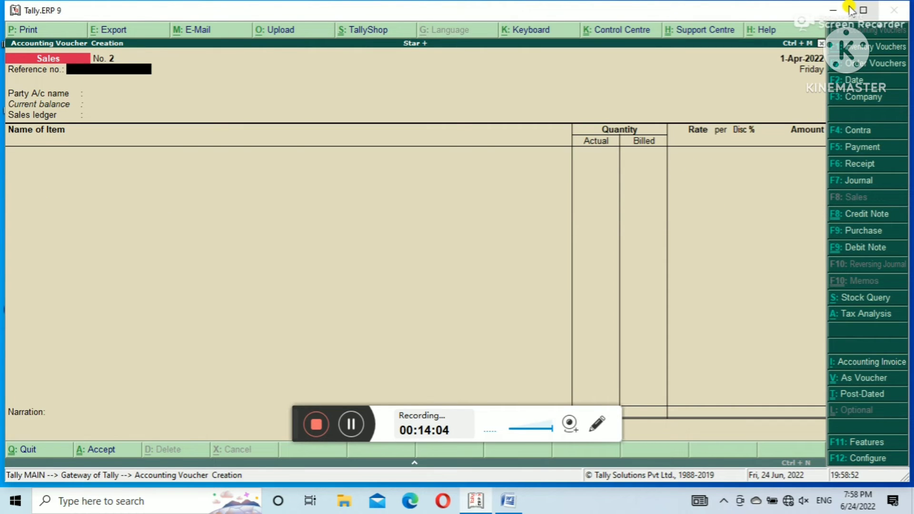
# Start a receipt voucher with Cash as the receiving account
pyautogui.press('F6')
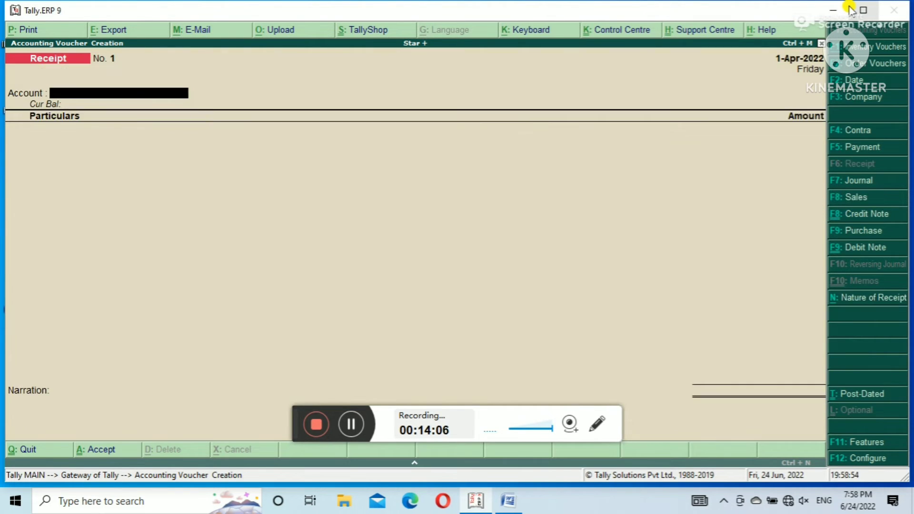
pyautogui.press('space')
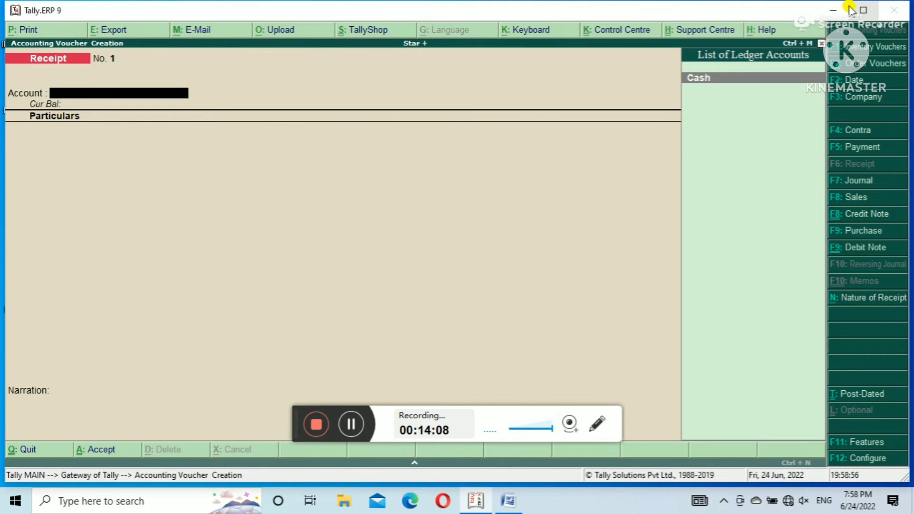
pyautogui.press('Return')
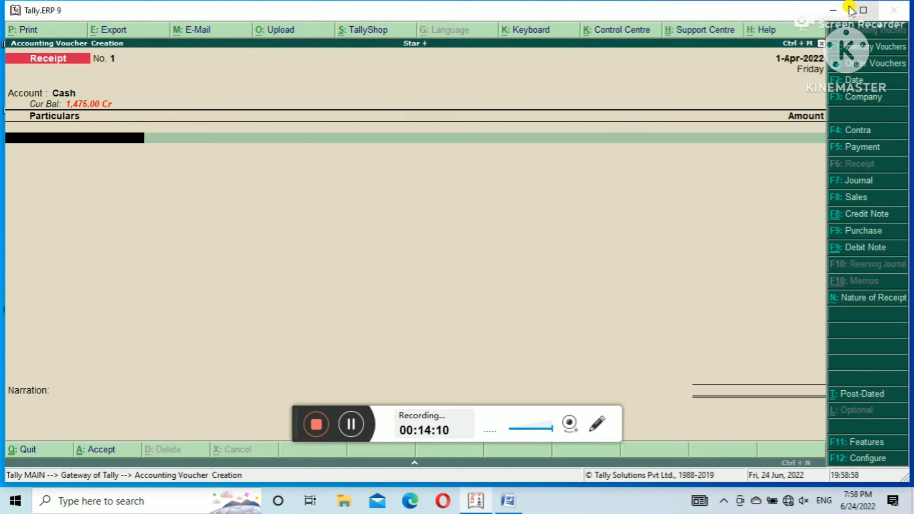
# Choose the customer's ledger as the particulars of the receipt and enter an amount of 1858
pyautogui.press('Down')
pyautogui.press('Down')
pyautogui.press('Down')
pyautogui.press('Down')
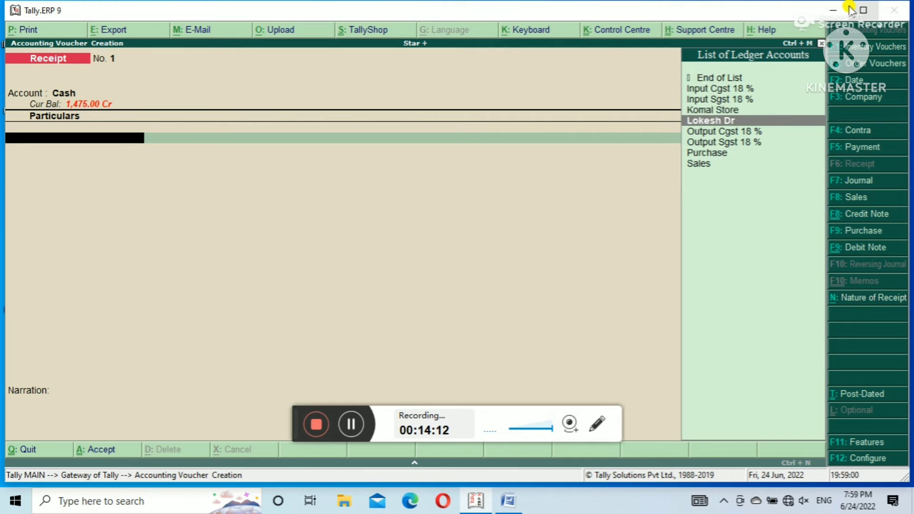
pyautogui.press('Up')
pyautogui.press('Down')
pyautogui.press('Down')
pyautogui.press('Up')
pyautogui.press('Return')
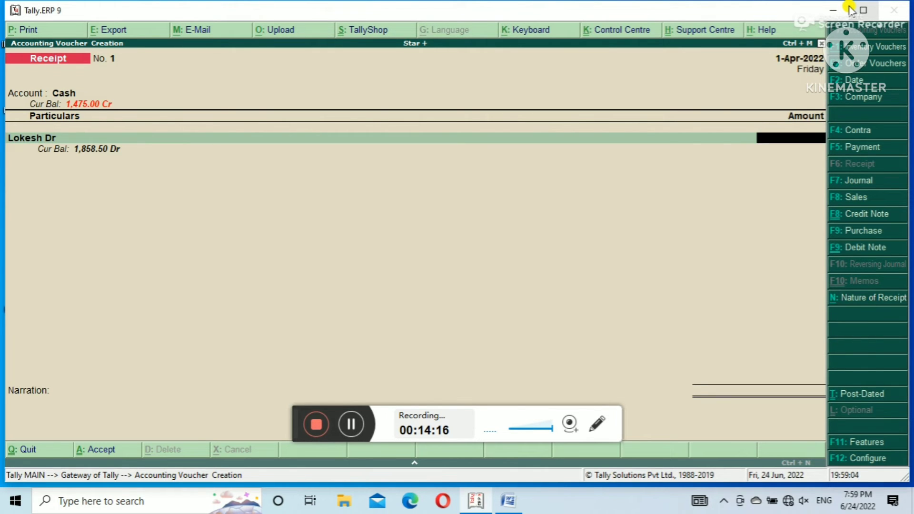
pyautogui.write('18')
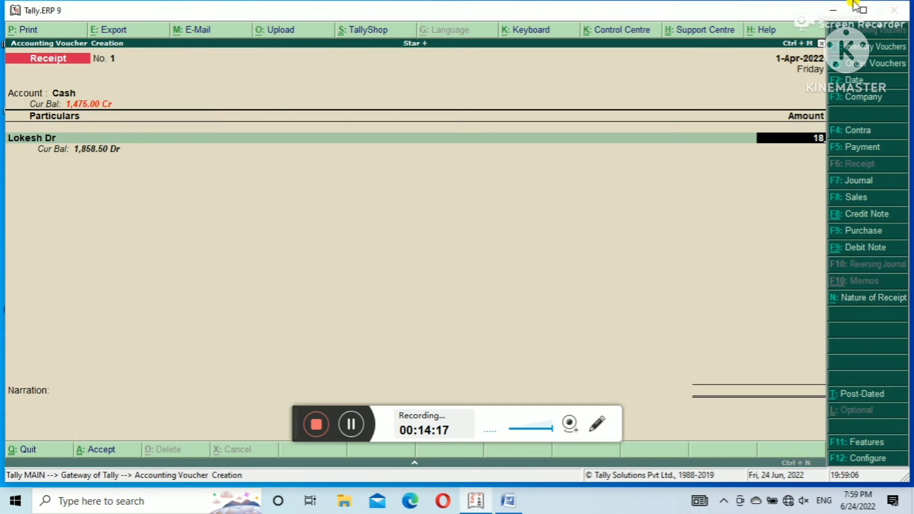
pyautogui.write('58')
pyautogui.press('Return')
# Adjust the full receipt amount On Account in the bill-wise details and save the receipt voucher
pyautogui.press('Down')
pyautogui.press('Down')
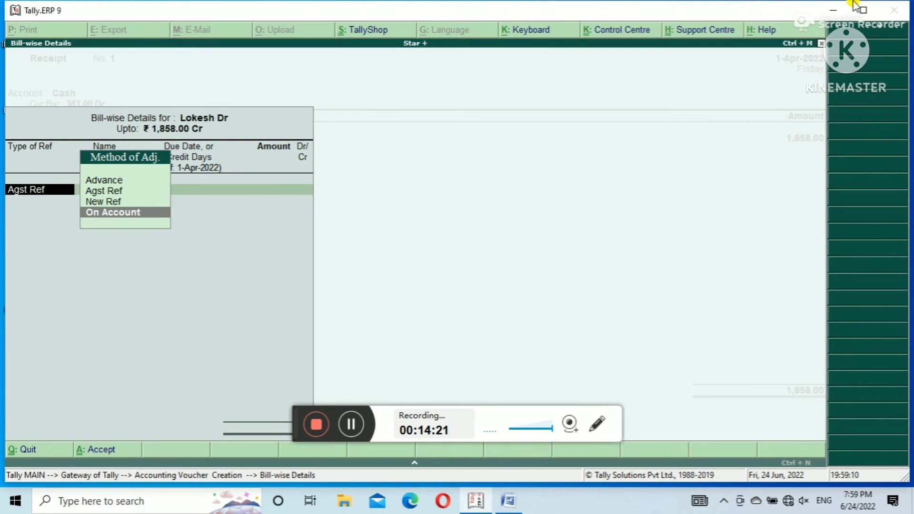
pyautogui.press('Return')
pyautogui.press('Return')
pyautogui.press('Return')
pyautogui.press('Return')
pyautogui.press('Return')
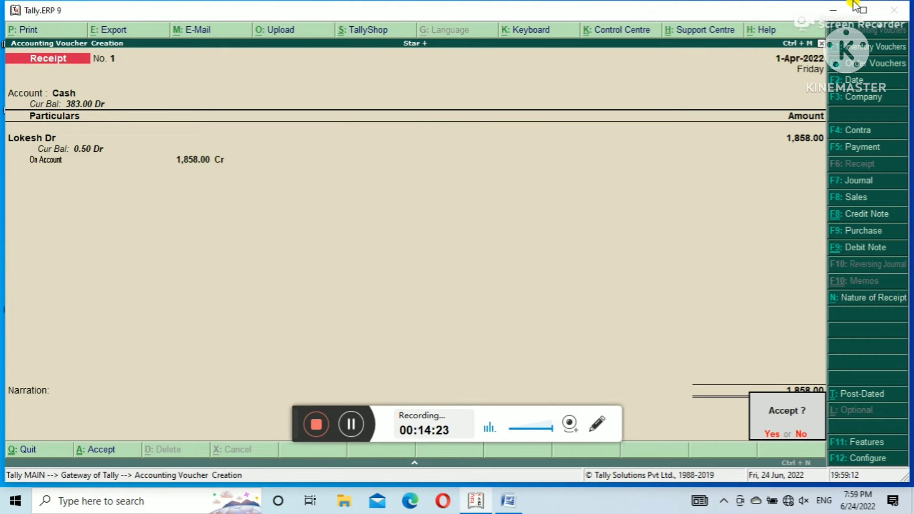
pyautogui.press('Return')
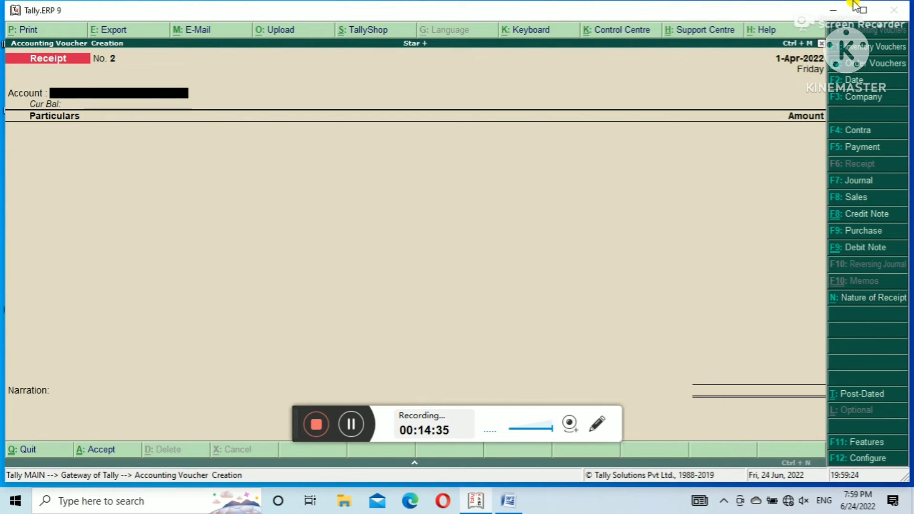
# Start a payment voucher and set single entry mode for payment/receipt/contra vouchers to No, keeping the other configuration options
pyautogui.press('F5')
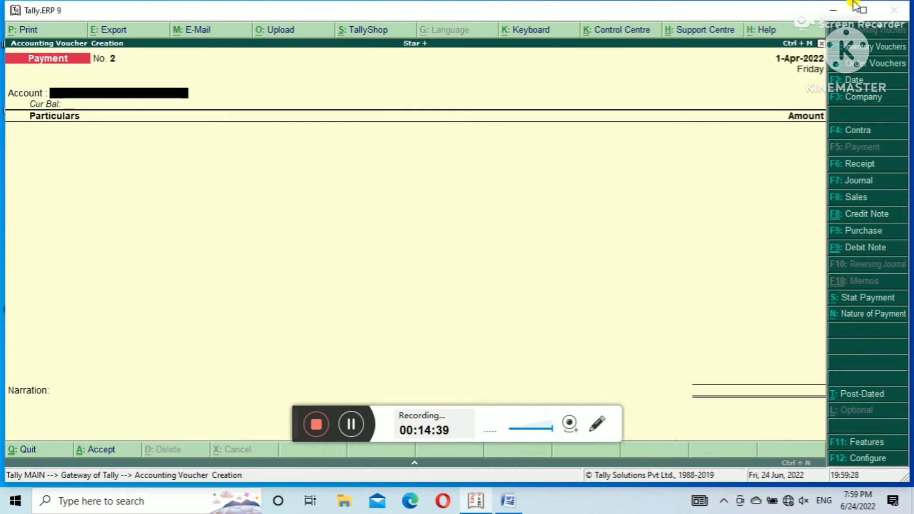
pyautogui.press('F12')
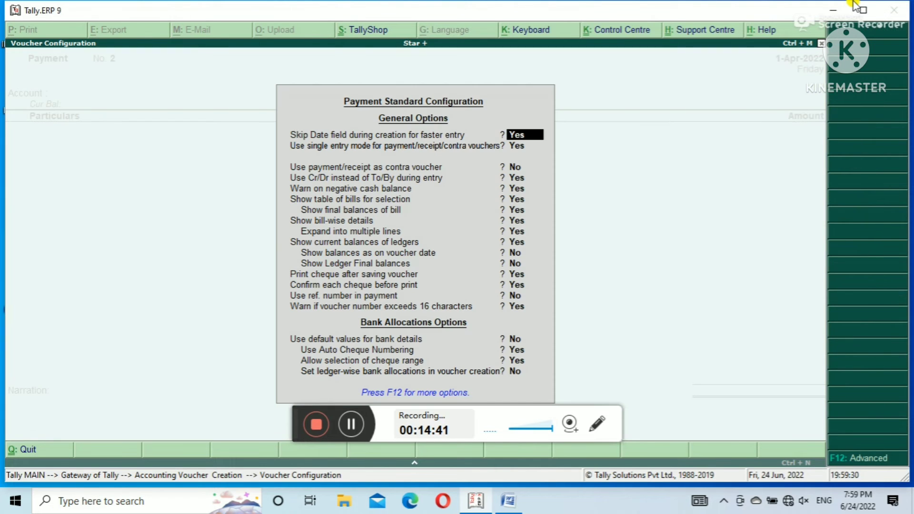
pyautogui.press('Return')
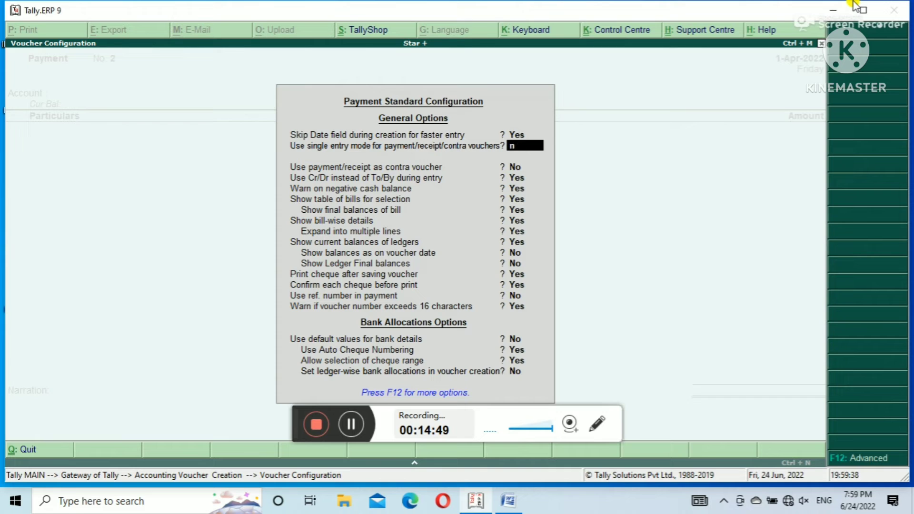
pyautogui.press('n')
pyautogui.press('Return')
pyautogui.press('Return')
pyautogui.press('Return')
pyautogui.press('Return')
pyautogui.press('Return')
pyautogui.press('Return')
pyautogui.press('Return')
pyautogui.press('Return')
pyautogui.press('Return')
pyautogui.press('Return')
pyautogui.press('Return')
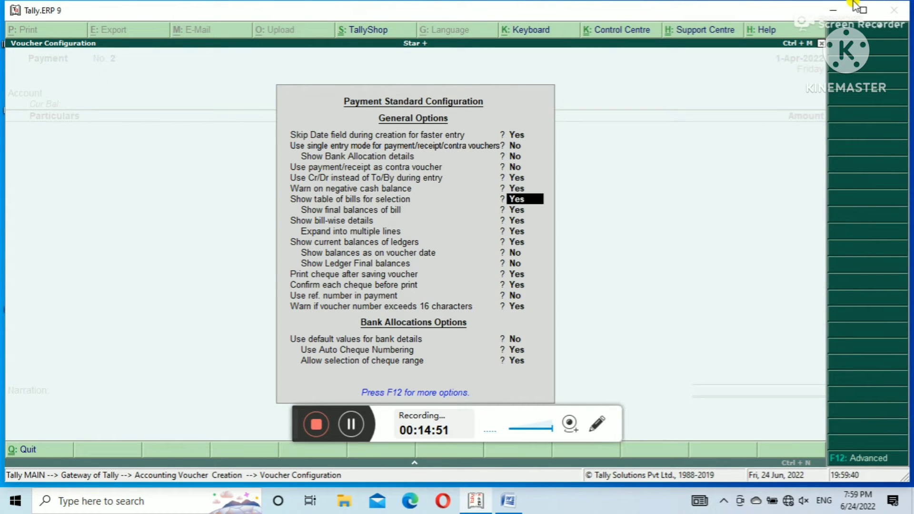
pyautogui.press('Return')
pyautogui.press('Return')
pyautogui.press('Return')
pyautogui.press('Return')
pyautogui.press('Return')
pyautogui.press('Return')
pyautogui.press('Return')
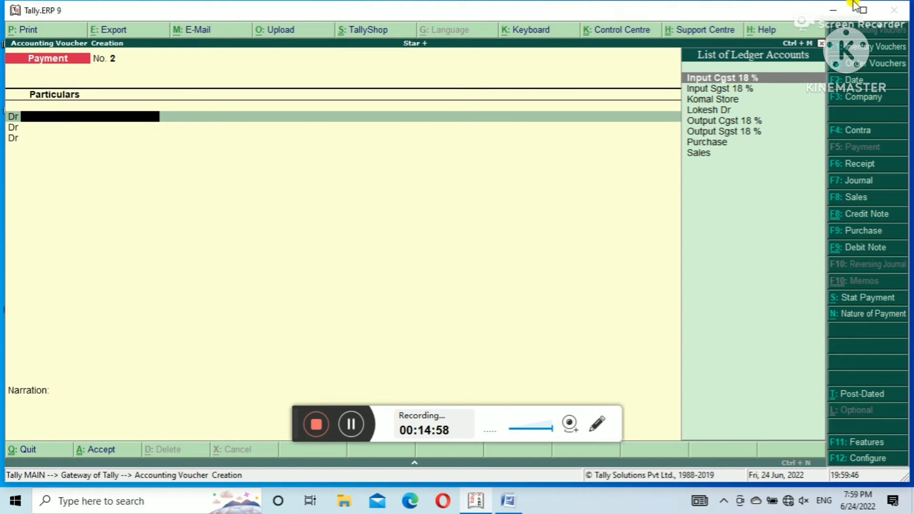
# Debit the Output Cgst 18 % ledger with 141.75 in the payment voucher
pyautogui.press('Down')
pyautogui.press('Down')
pyautogui.press('Down')
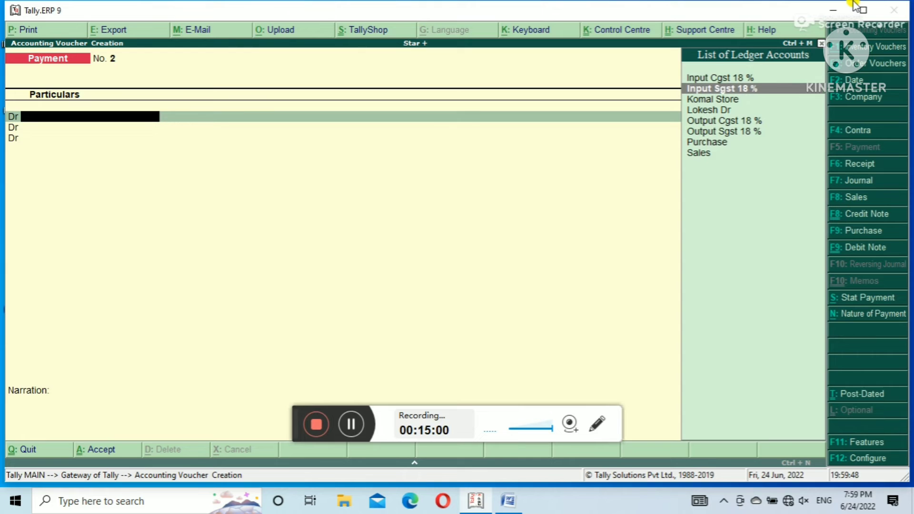
pyautogui.press('Down')
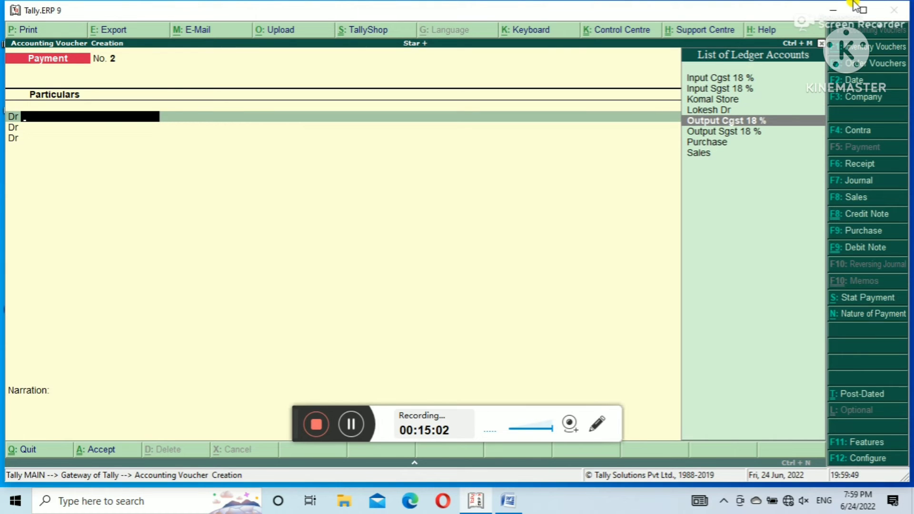
pyautogui.press('Return')
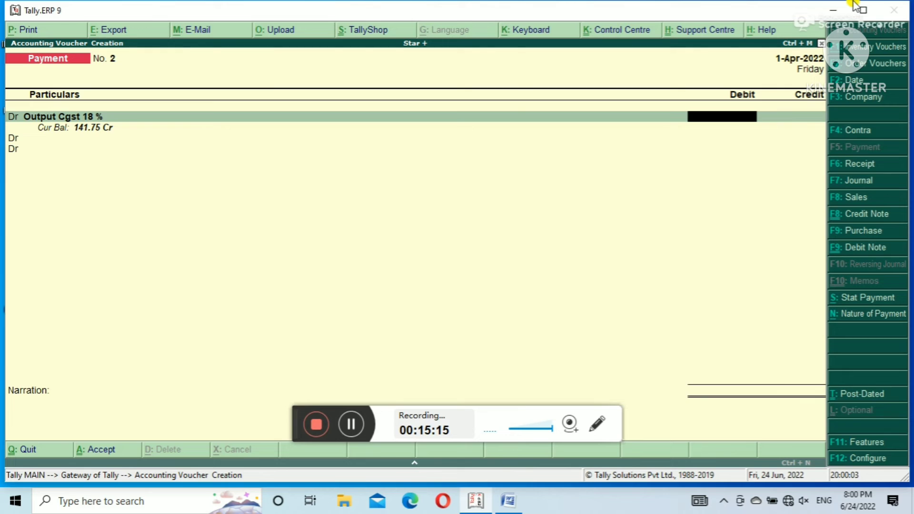
pyautogui.write('141.75')
pyautogui.press('Return')
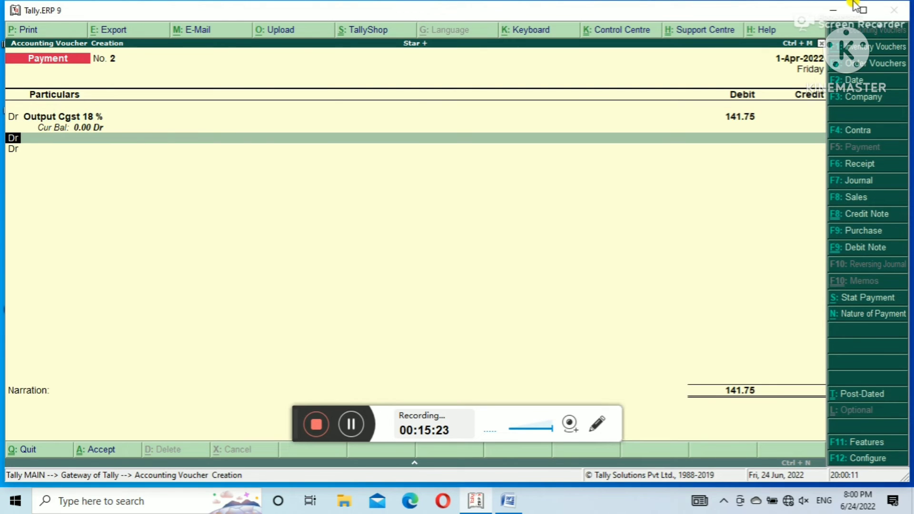
# Debit the Output Sgst 18 % ledger with 141.75 on the second line of the payment voucher
pyautogui.press('Return')
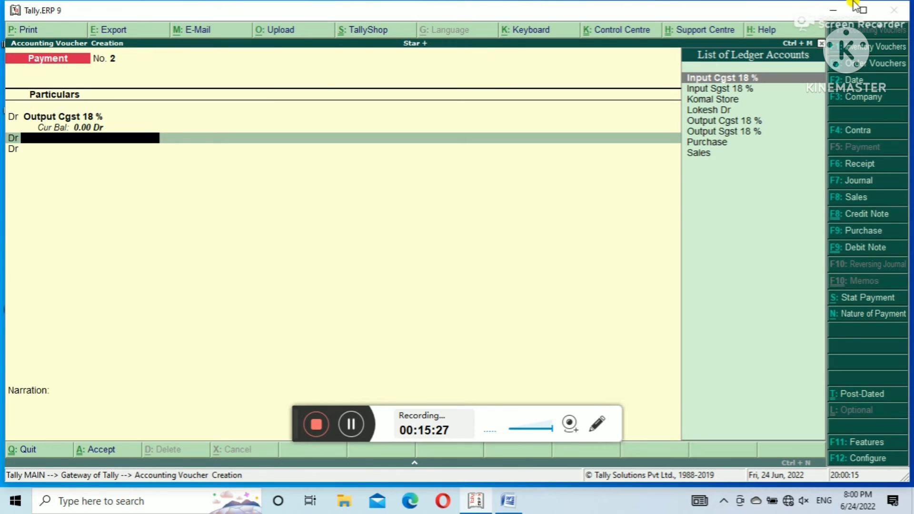
pyautogui.press('Down')
pyautogui.press('Down')
pyautogui.press('Down')
pyautogui.press('Down')
pyautogui.press('Down')
pyautogui.press('Return')
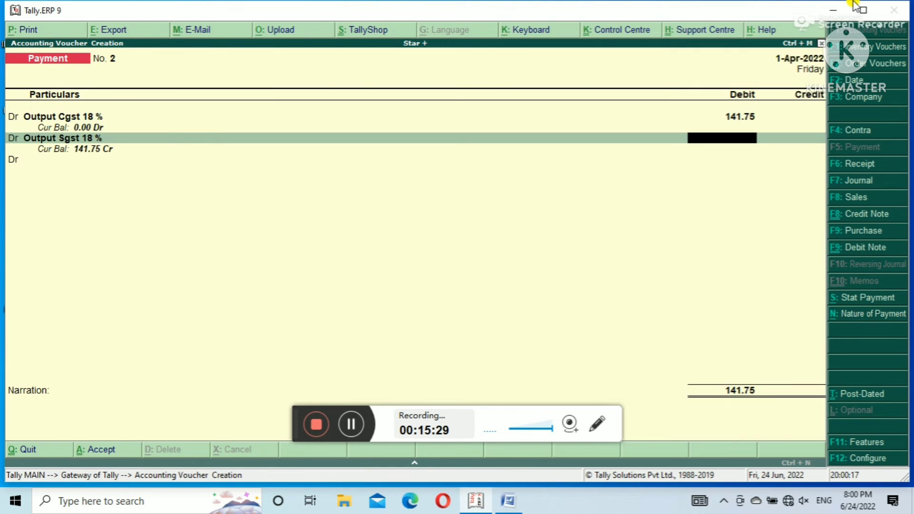
pyautogui.write('141.75')
pyautogui.press('Return')
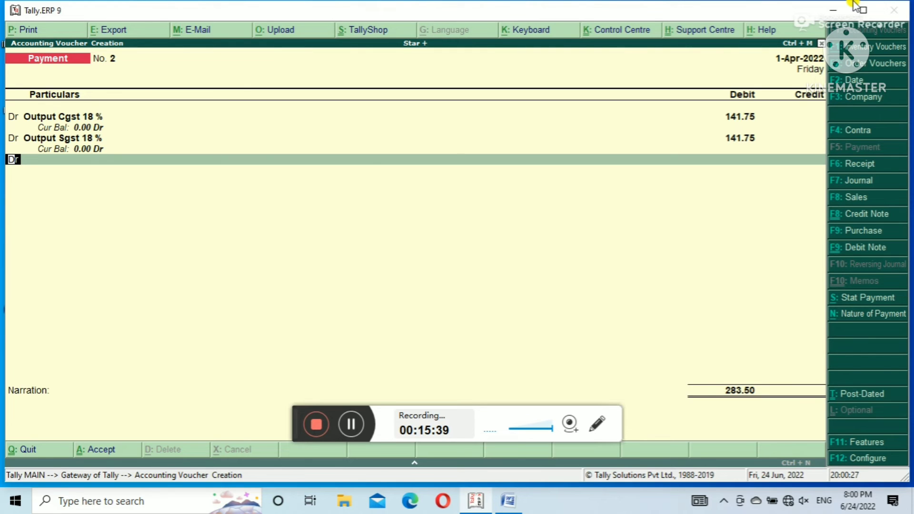
# Add a credit line for the Input Cgst 18 % ledger and set its amount to 112.50
pyautogui.write('c')
pyautogui.press('Return')
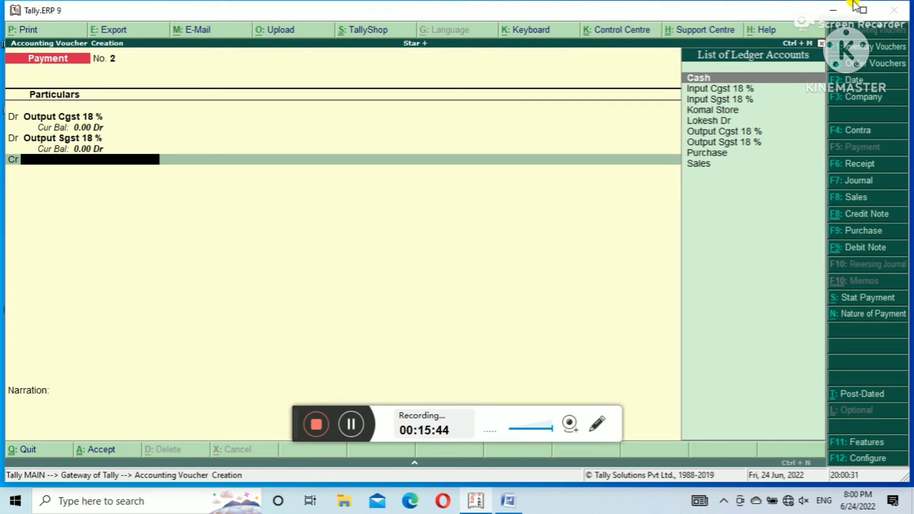
pyautogui.press('Down')
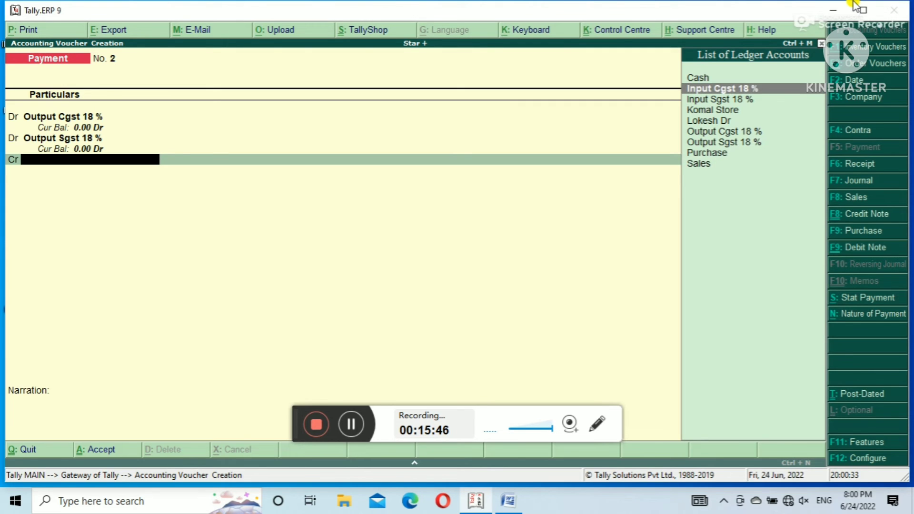
pyautogui.press('Return')
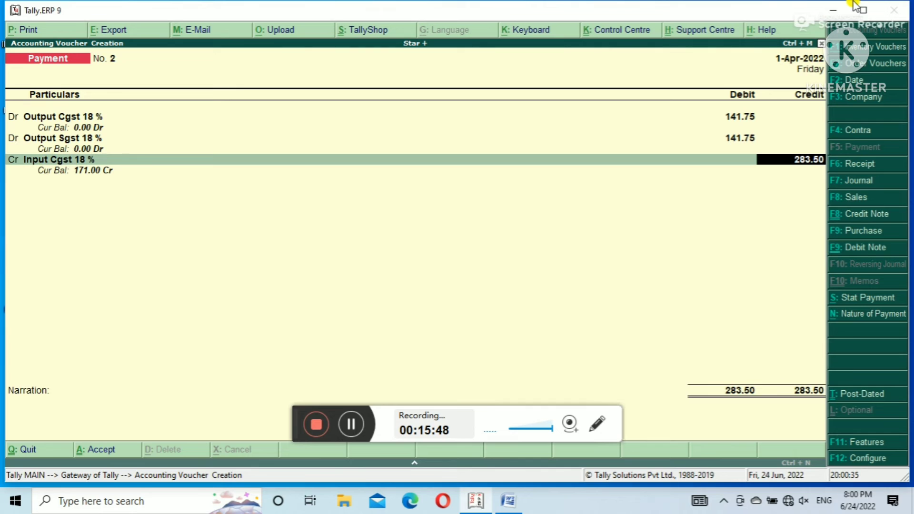
pyautogui.press('BackSpace')
pyautogui.write('112.50')
pyautogui.press('Return')
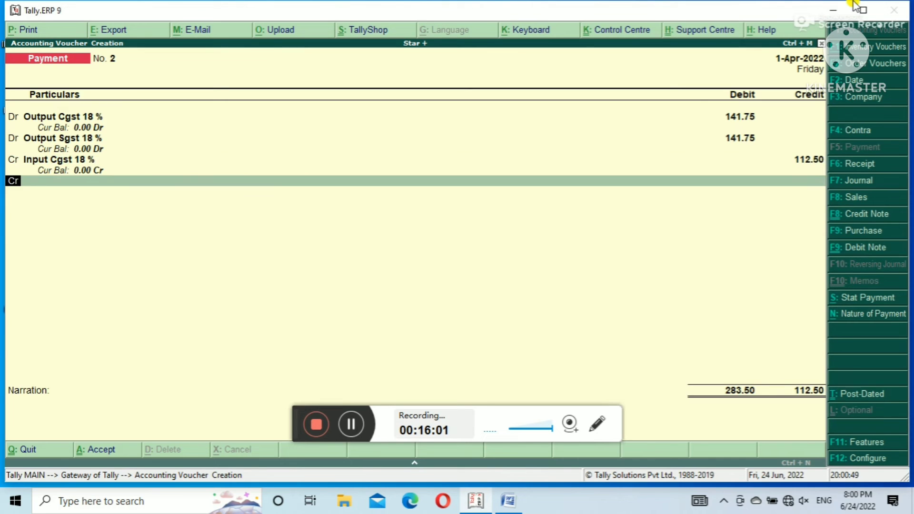
# Add a credit line for the Input Sgst 18 % ledger in the payment voucher and set its amount to 112.50
pyautogui.press('Return')
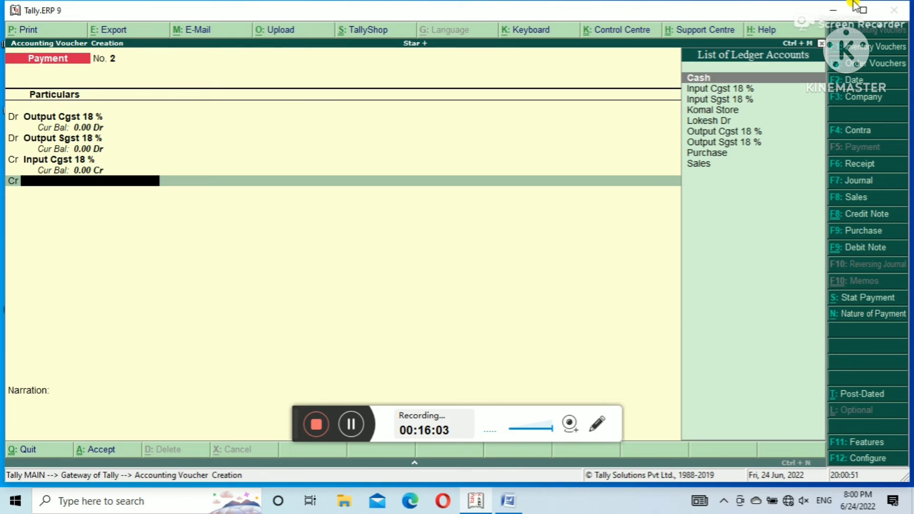
pyautogui.press('Down')
pyautogui.press('Down')
pyautogui.press('Down')
pyautogui.press('Down')
pyautogui.press('Down')
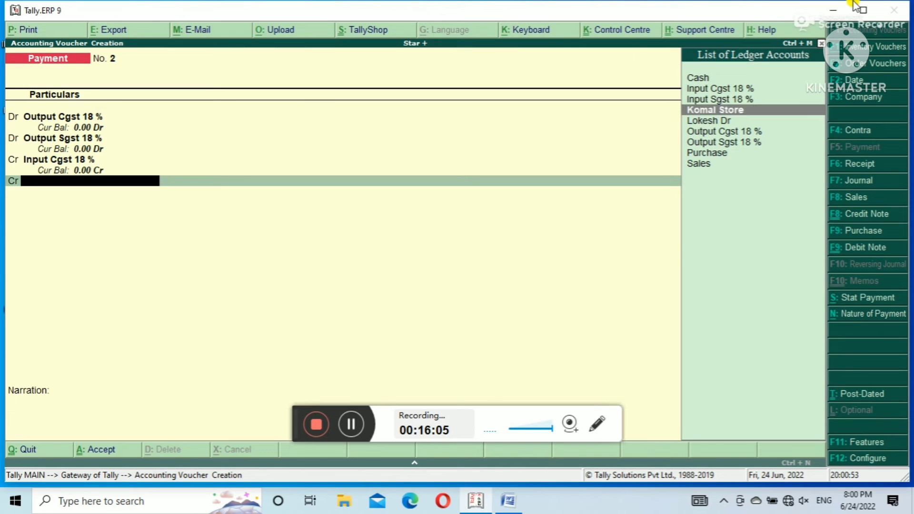
pyautogui.press('Up')
pyautogui.press('Up')
pyautogui.press('Up')
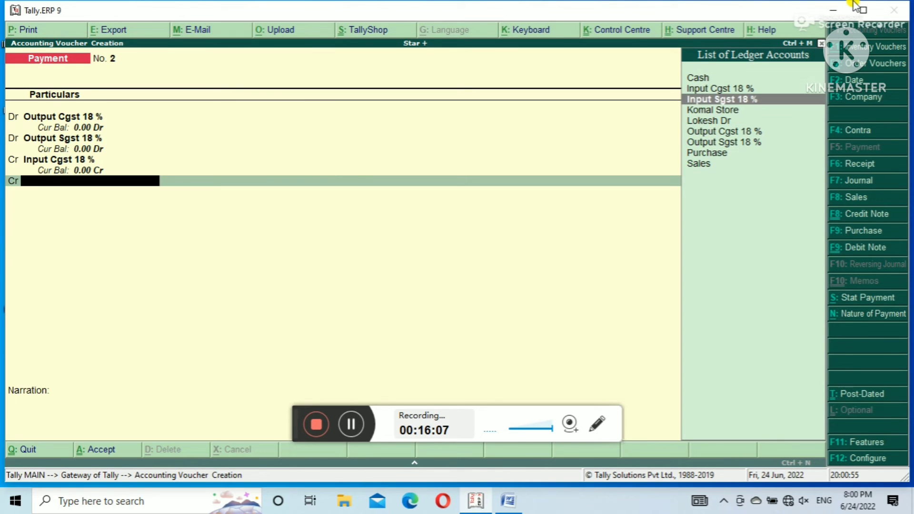
pyautogui.press('Return')
pyautogui.press('BackSpace')
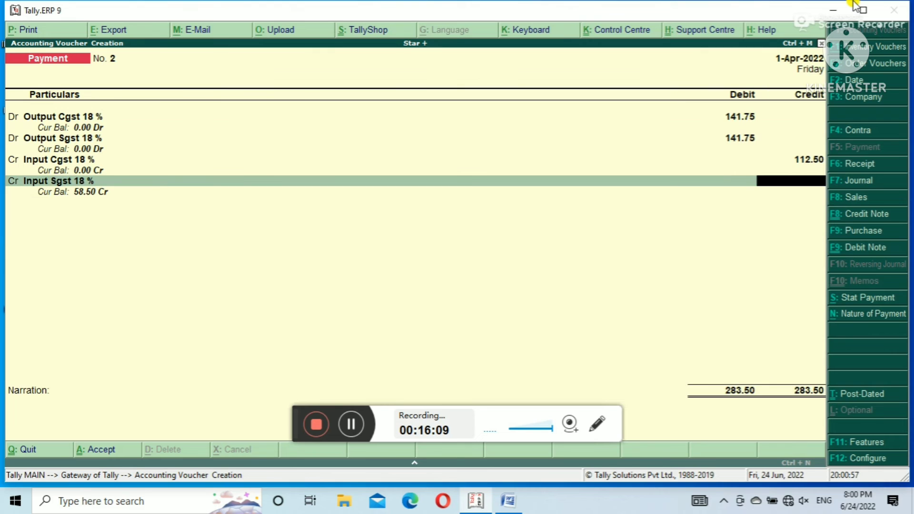
pyautogui.write('112.50')
pyautogui.press('Return')
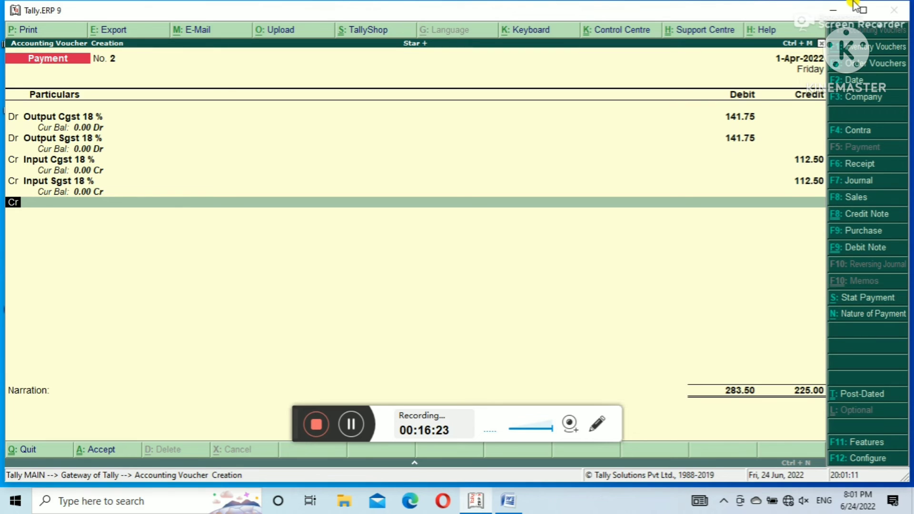
# From the next credit line, create a new ledger named Bank under the Bank Accounts group
pyautogui.press('Return')
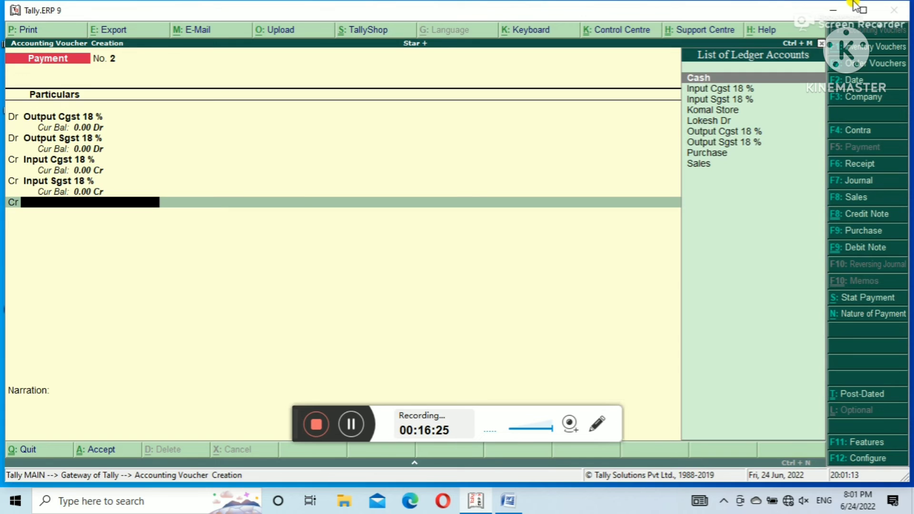
pyautogui.press('space')
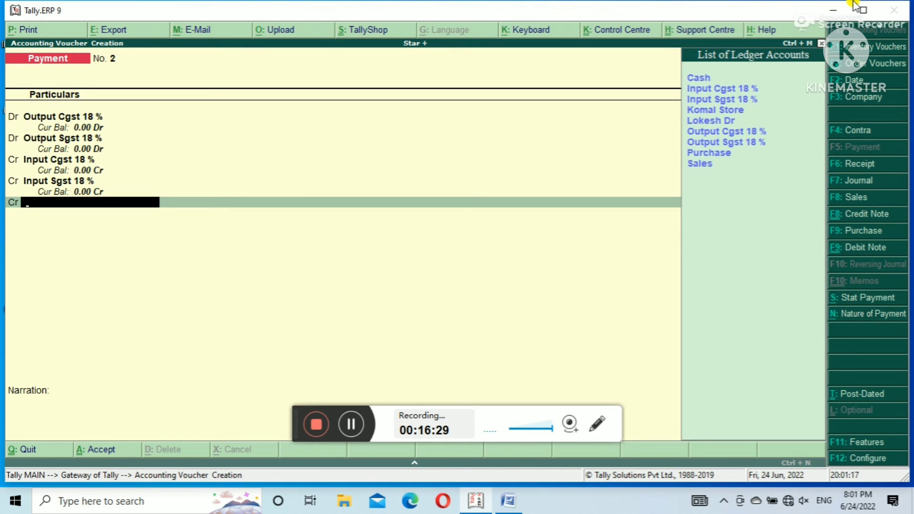
pyautogui.hotkey('alt', 'c')
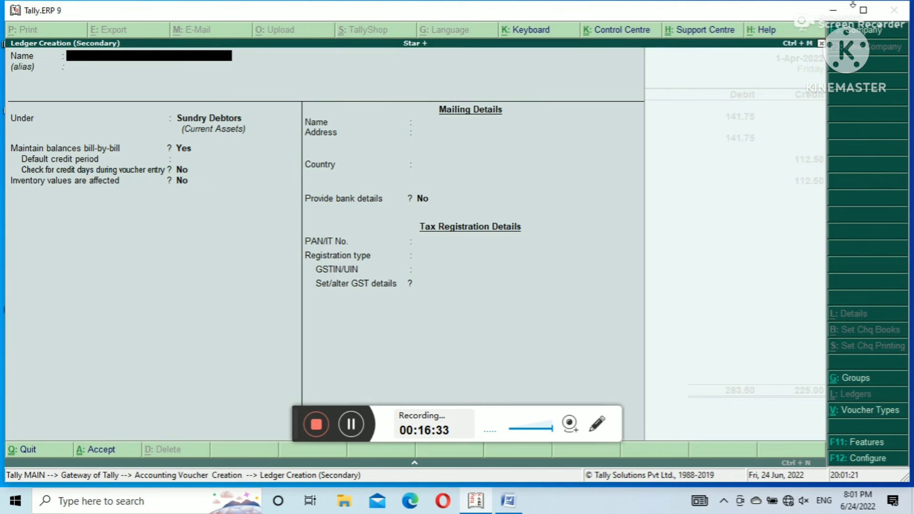
pyautogui.write('Bank')
pyautogui.press('Return')
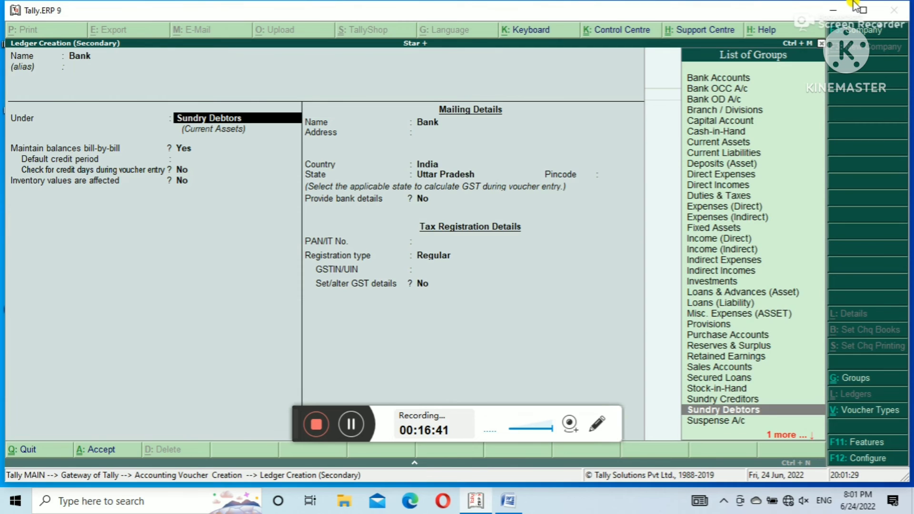
pyautogui.write('b')
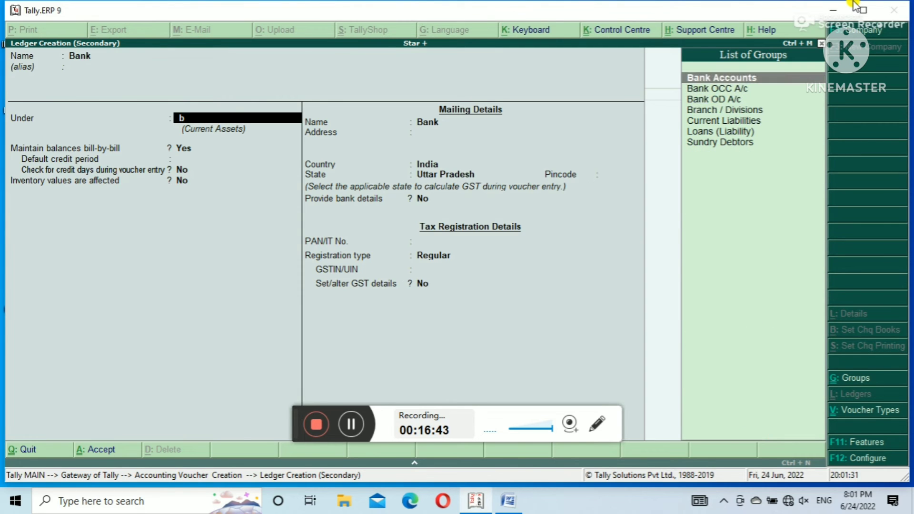
pyautogui.press('Return')
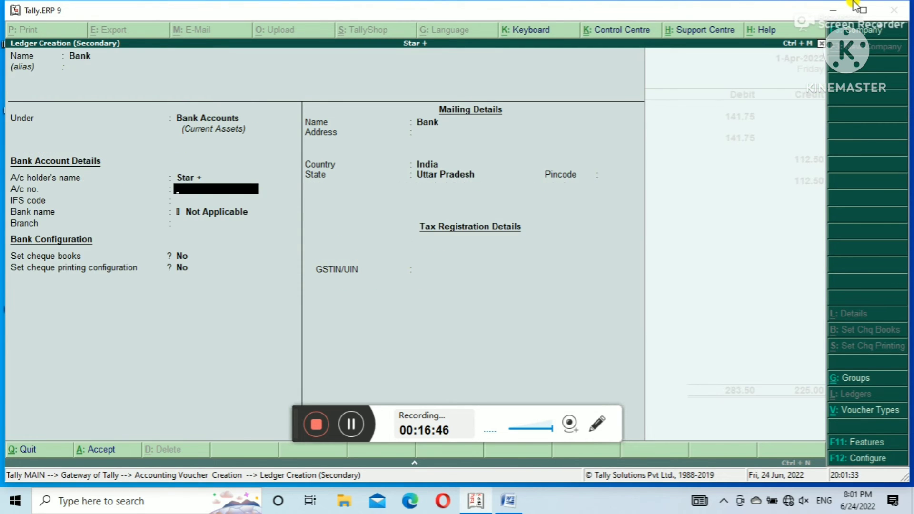
# Save the Bank ledger with its remaining details at their defaults and credit it with 58.50 in the payment voucher
pyautogui.press('Return')
pyautogui.press('Return')
pyautogui.press('Return')
pyautogui.press('Return')
pyautogui.press('Return')
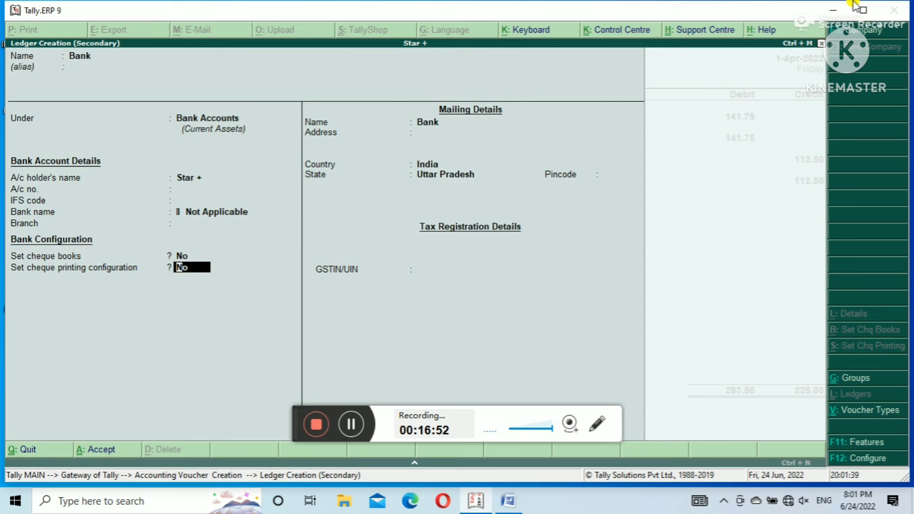
pyautogui.press('Return')
pyautogui.press('Return')
pyautogui.press('Return')
pyautogui.press('Return')
pyautogui.press('Return')
pyautogui.press('Return')
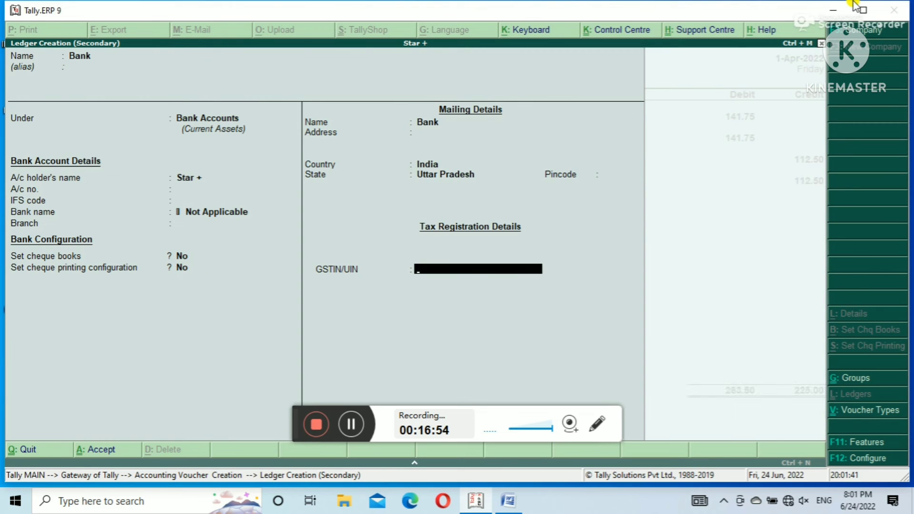
pyautogui.press('Return')
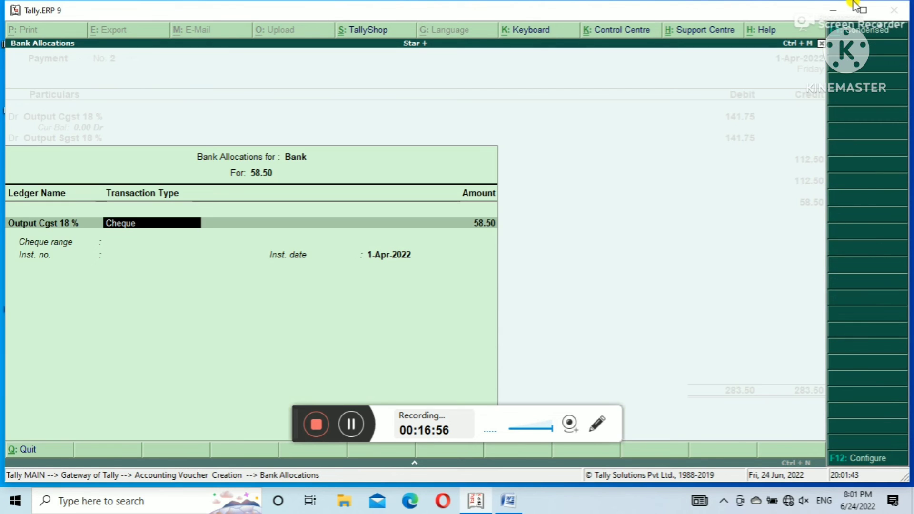
pyautogui.press('BackSpace')
pyautogui.press('Escape')
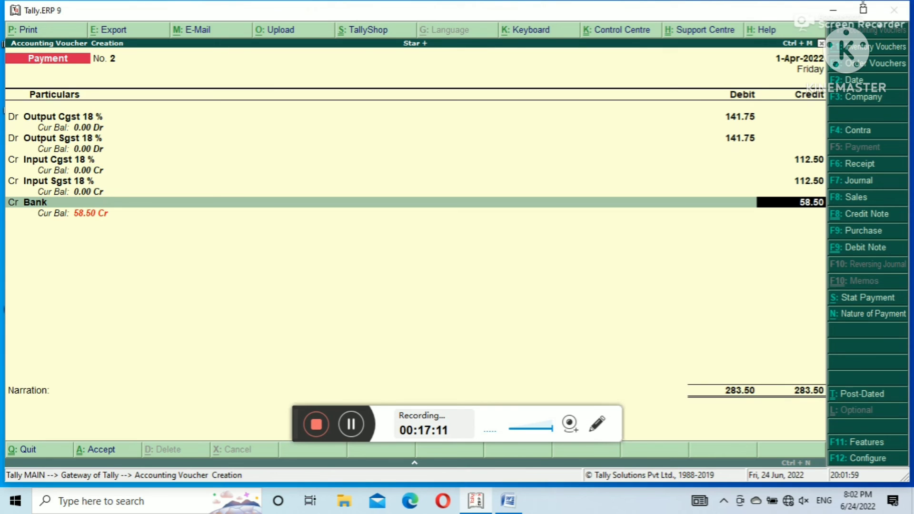
pyautogui.click(352, 423)
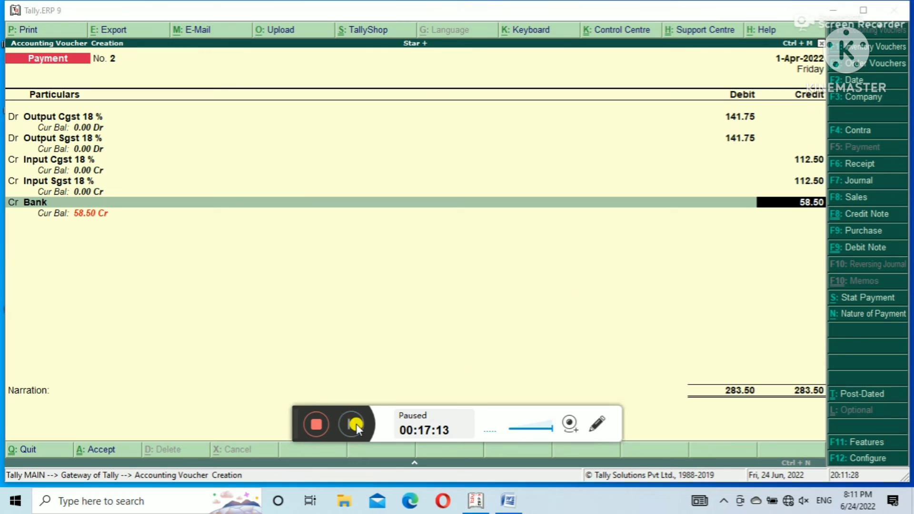
pyautogui.click(355, 423)
pyautogui.click(353, 423)
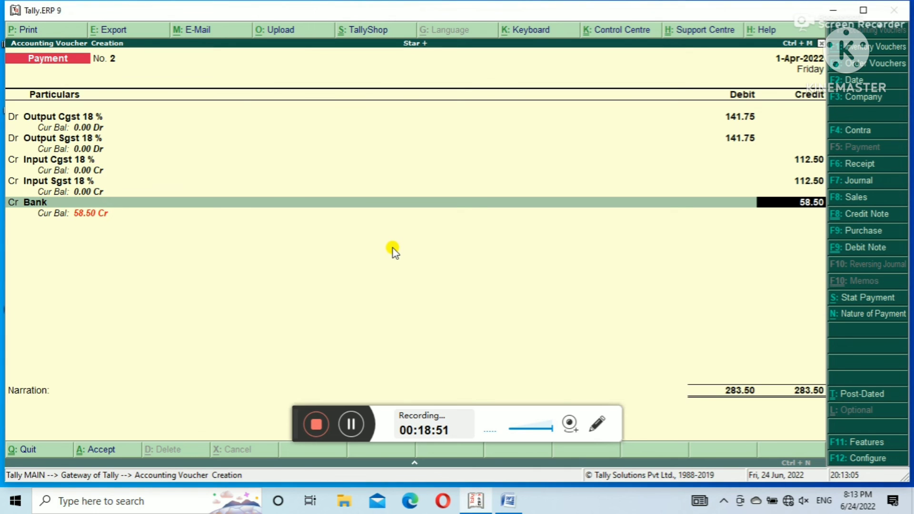
# Allocate the Bank credit as a Cheque with no instrument number, then save the payment voucher and leave voucher entry
pyautogui.press('Return')
pyautogui.press('Return')
pyautogui.press('Return')
pyautogui.press('Return')
pyautogui.press('Return')
pyautogui.press('Return')
pyautogui.press('Return')
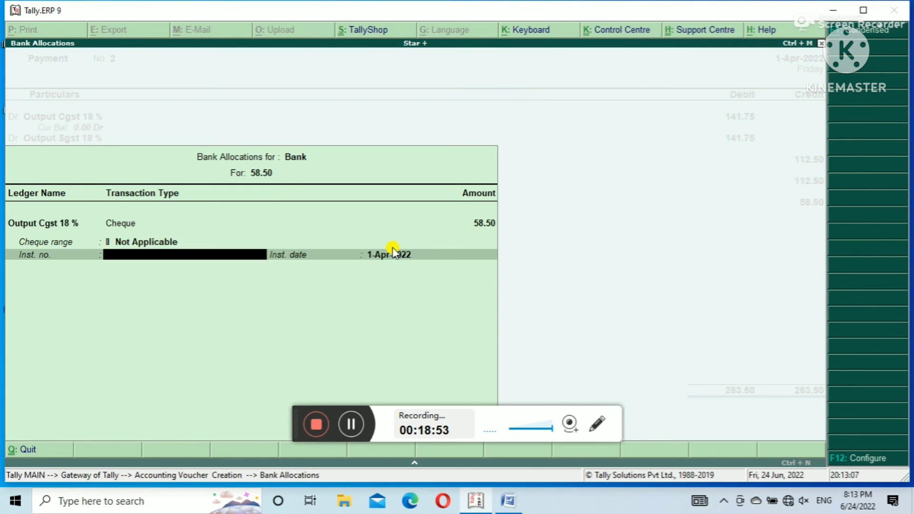
pyautogui.press('Return')
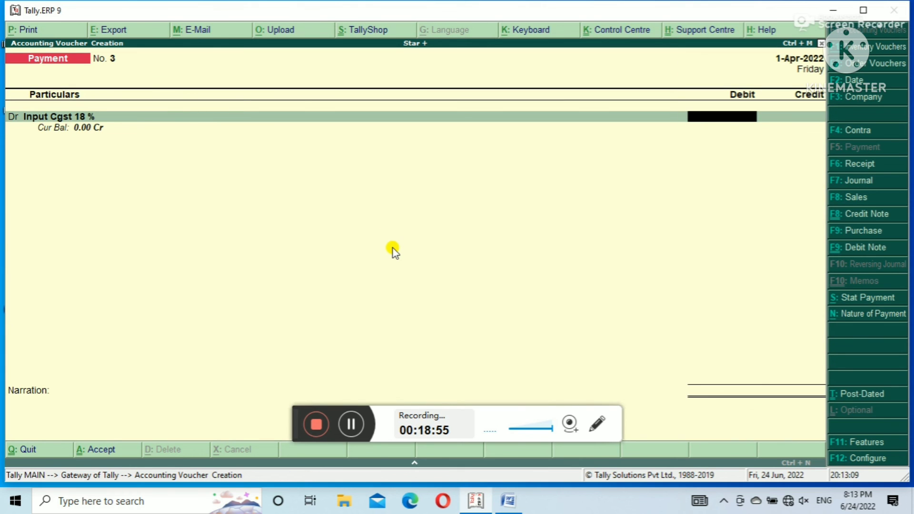
pyautogui.press('Escape')
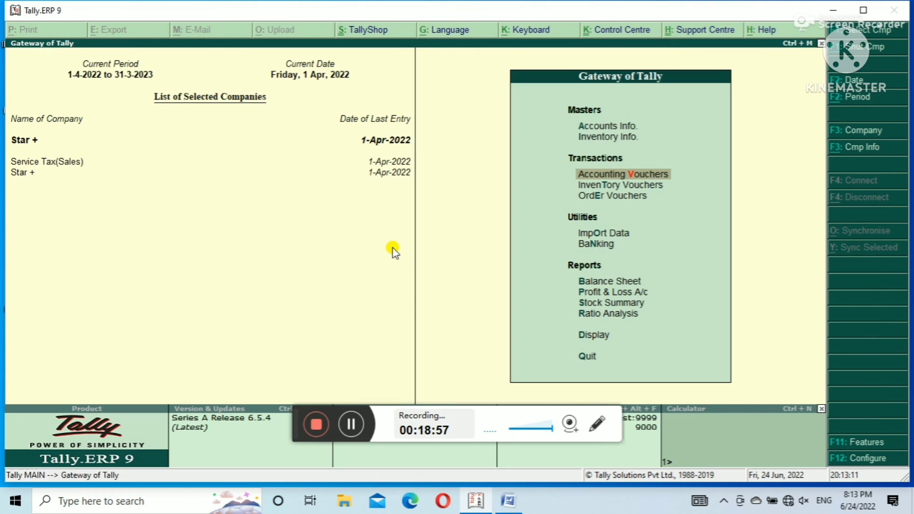
# Open the Stock Summary and drill down through the Food group to the April stock vouchers for Rice
pyautogui.press('Down')
pyautogui.press('Down')
pyautogui.press('Down')
pyautogui.press('Down')
pyautogui.press('Down')
pyautogui.press('Down')
pyautogui.press('Down')
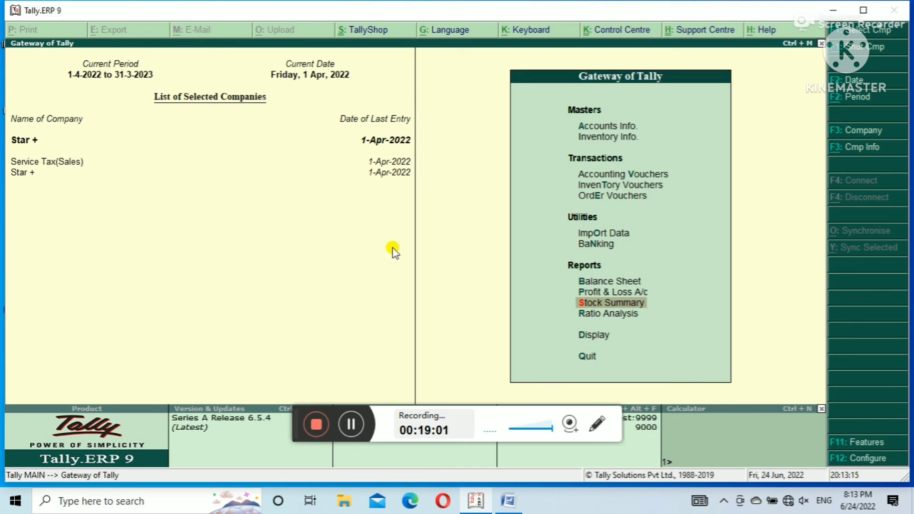
pyautogui.press('Return')
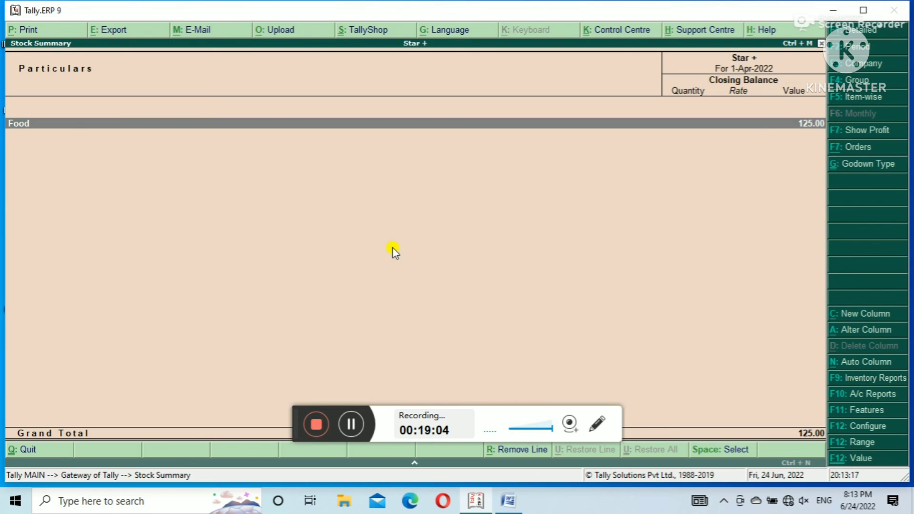
pyautogui.press('Return')
pyautogui.press('Return')
pyautogui.press('Return')
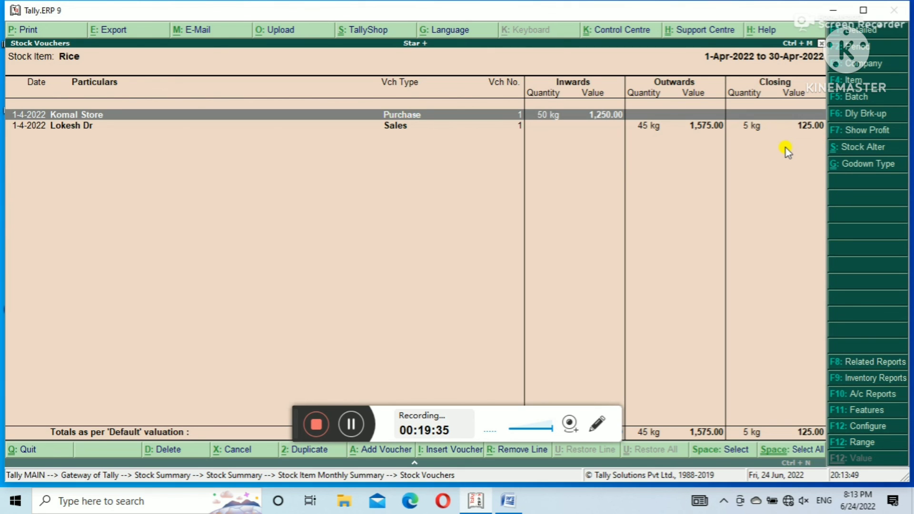
# Review the monthly summary and April vouchers for Rice again, then return to the Gateway of Tally
pyautogui.press('Escape')
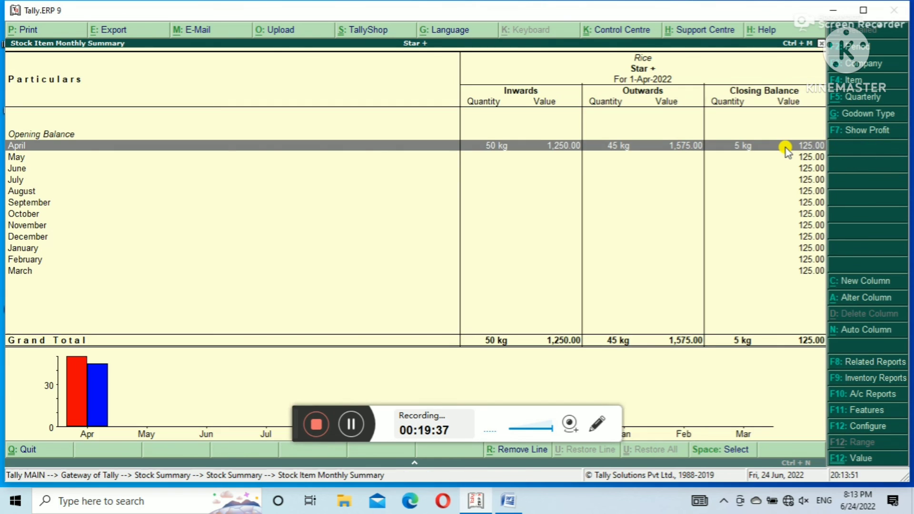
pyautogui.press('Return')
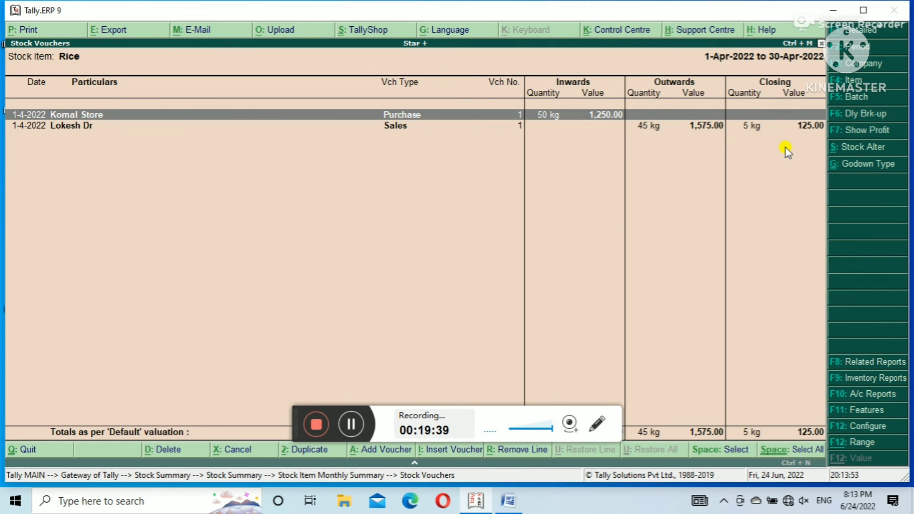
pyautogui.press('Escape')
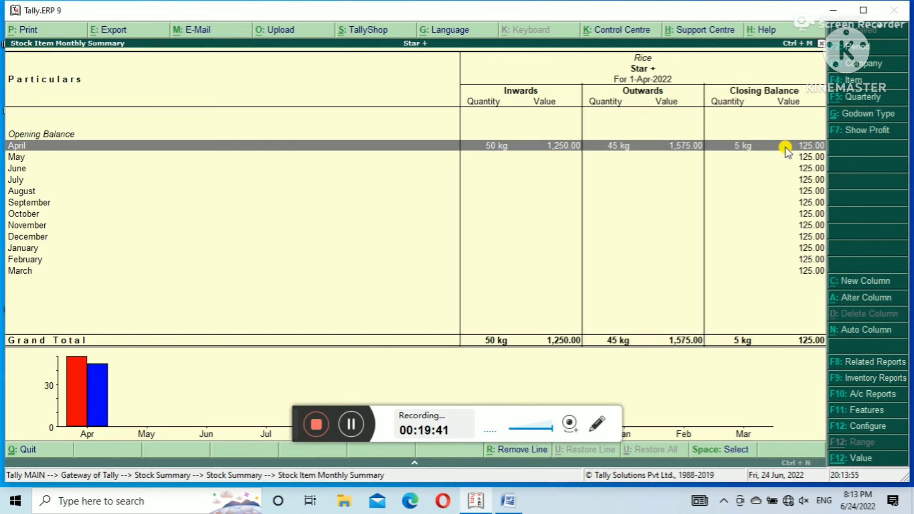
pyautogui.press('Escape')
pyautogui.press('Escape')
pyautogui.press('Escape')
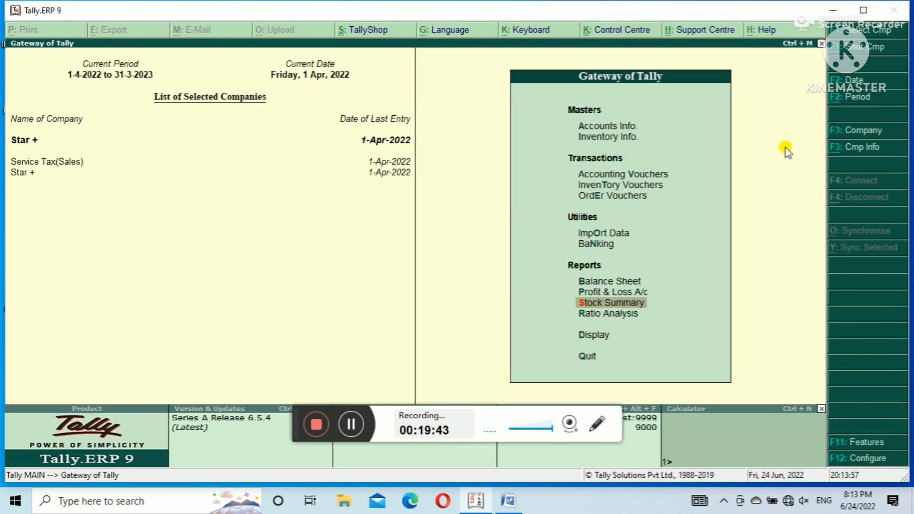